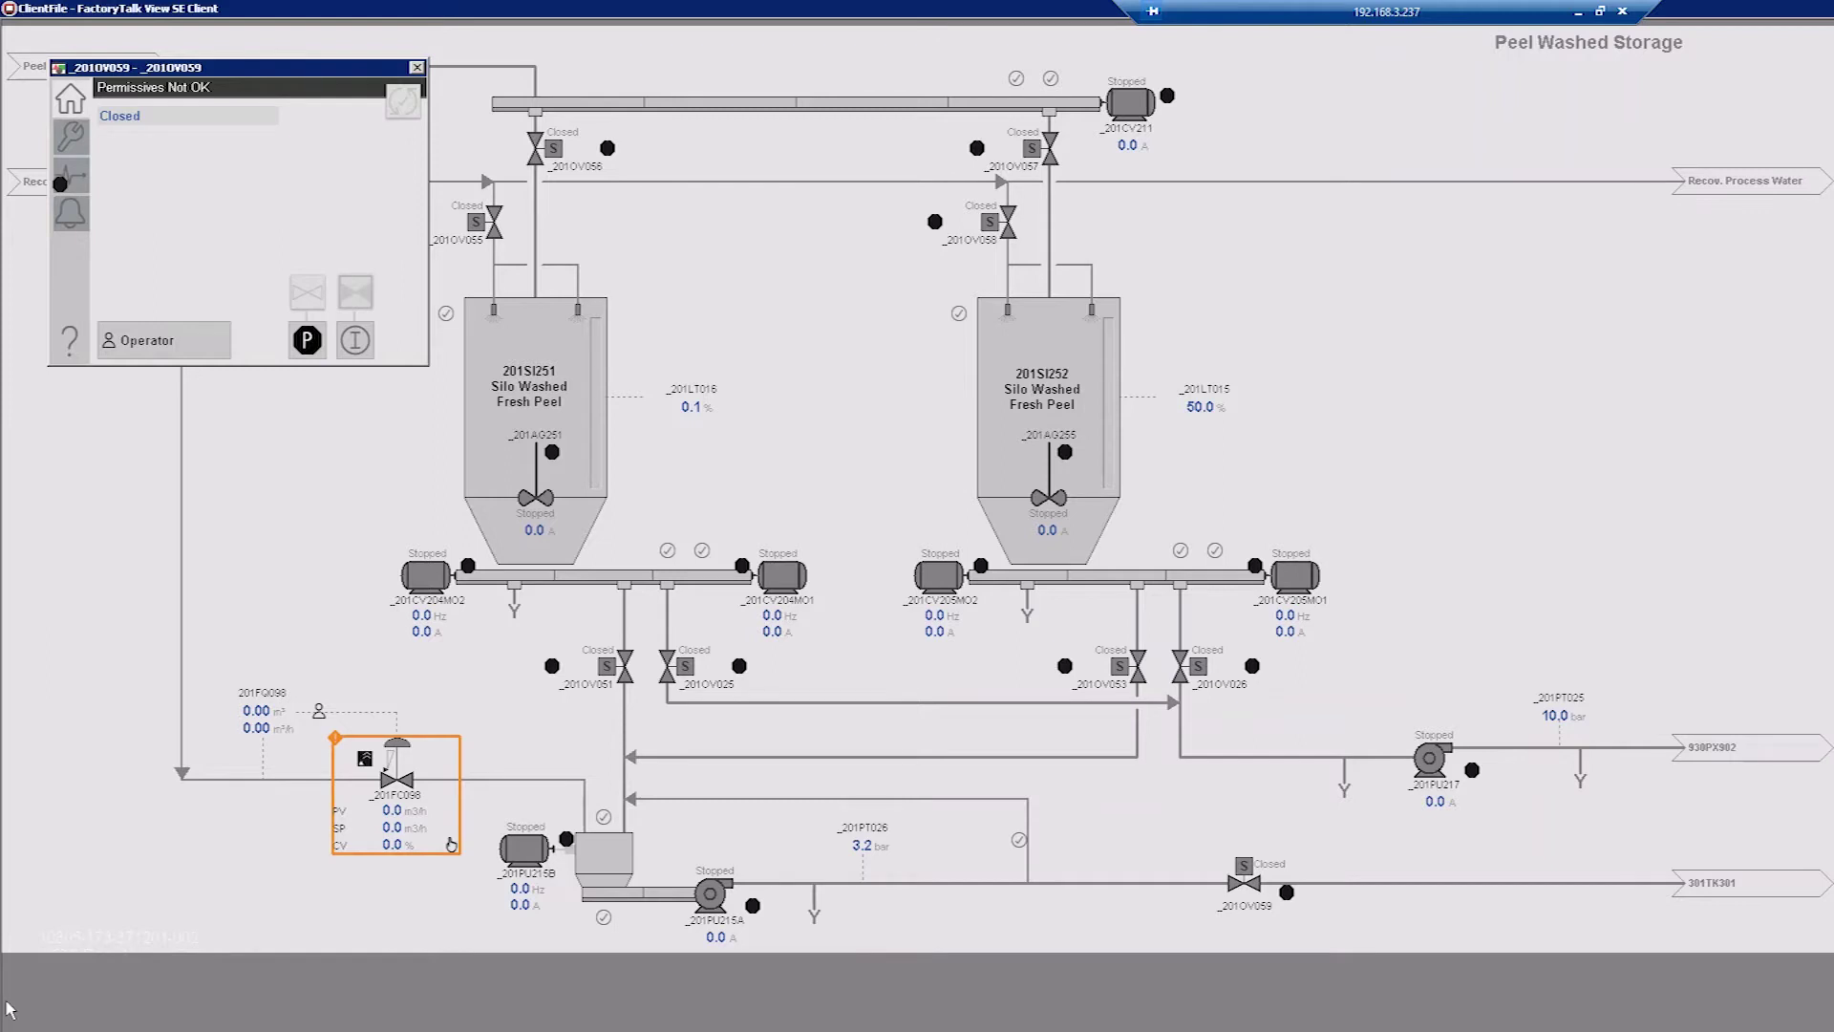
Step: Switch to Logix Designer and save the project as the XML file Test_Demo.L5X without uploading the online tag values
{"action": "key", "text": "alt+Tab"}
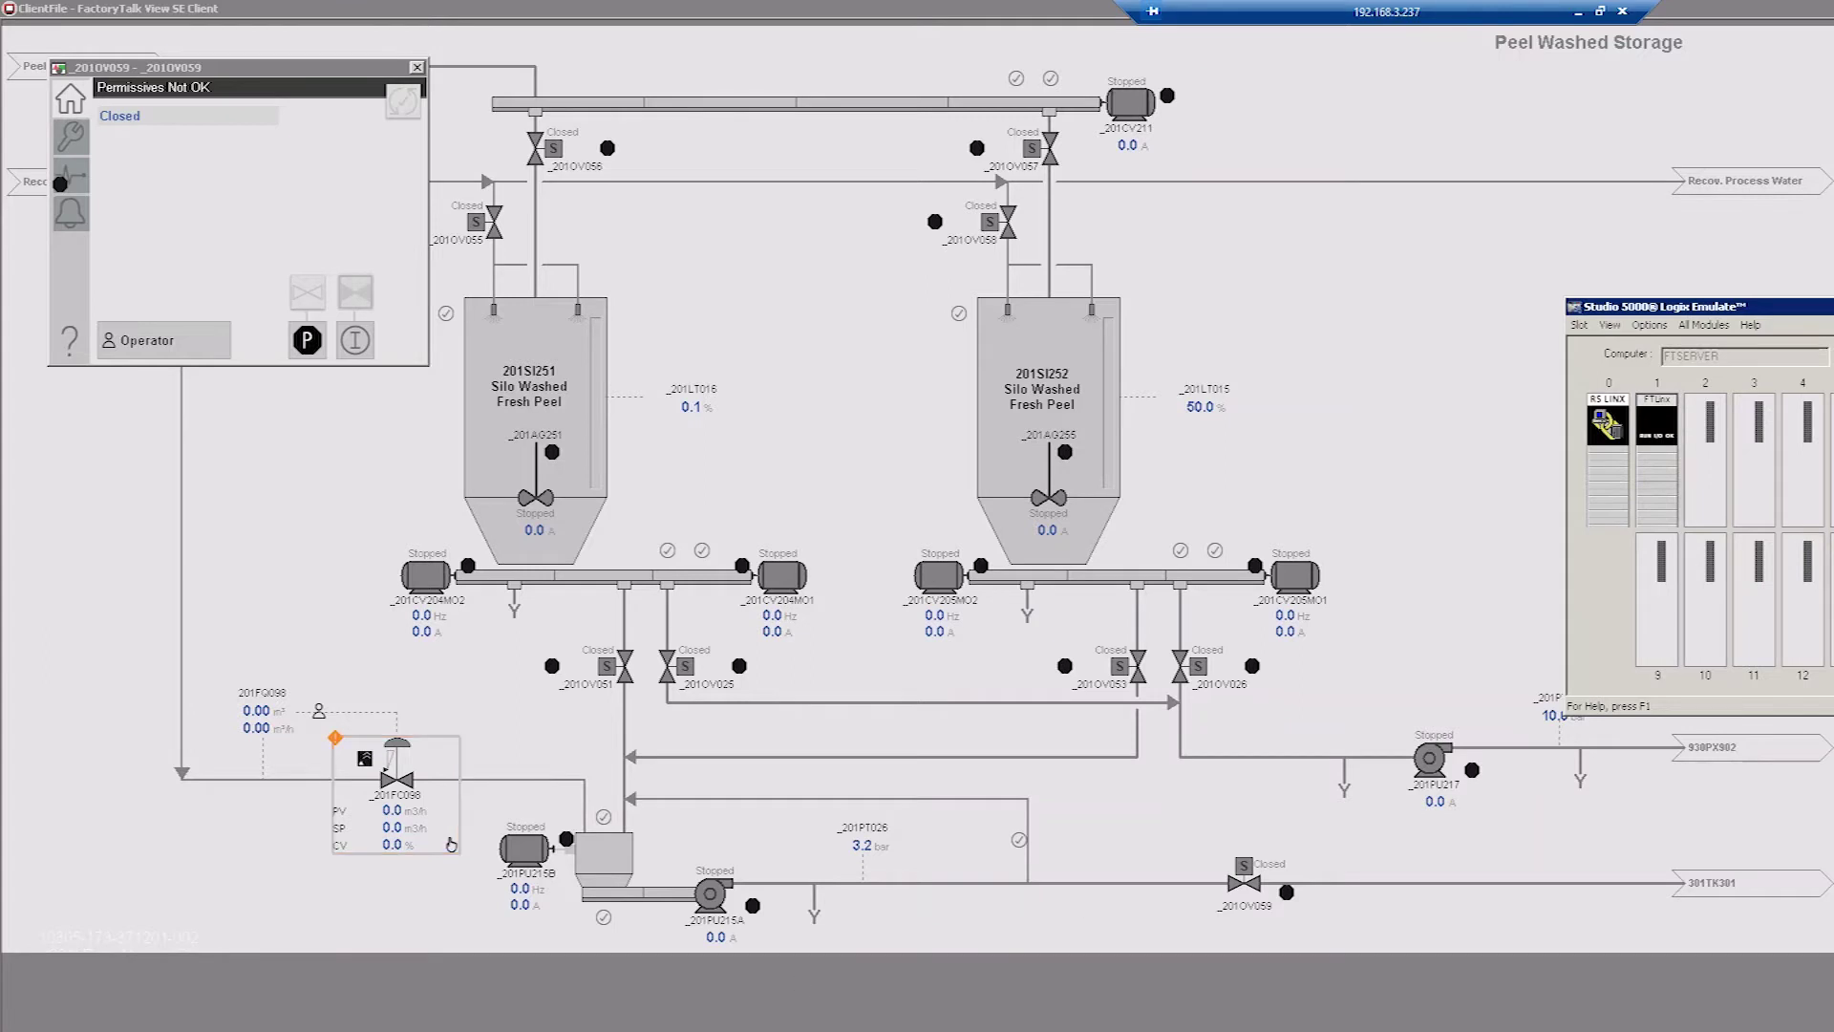
{"action": "key", "text": "alt+Tab"}
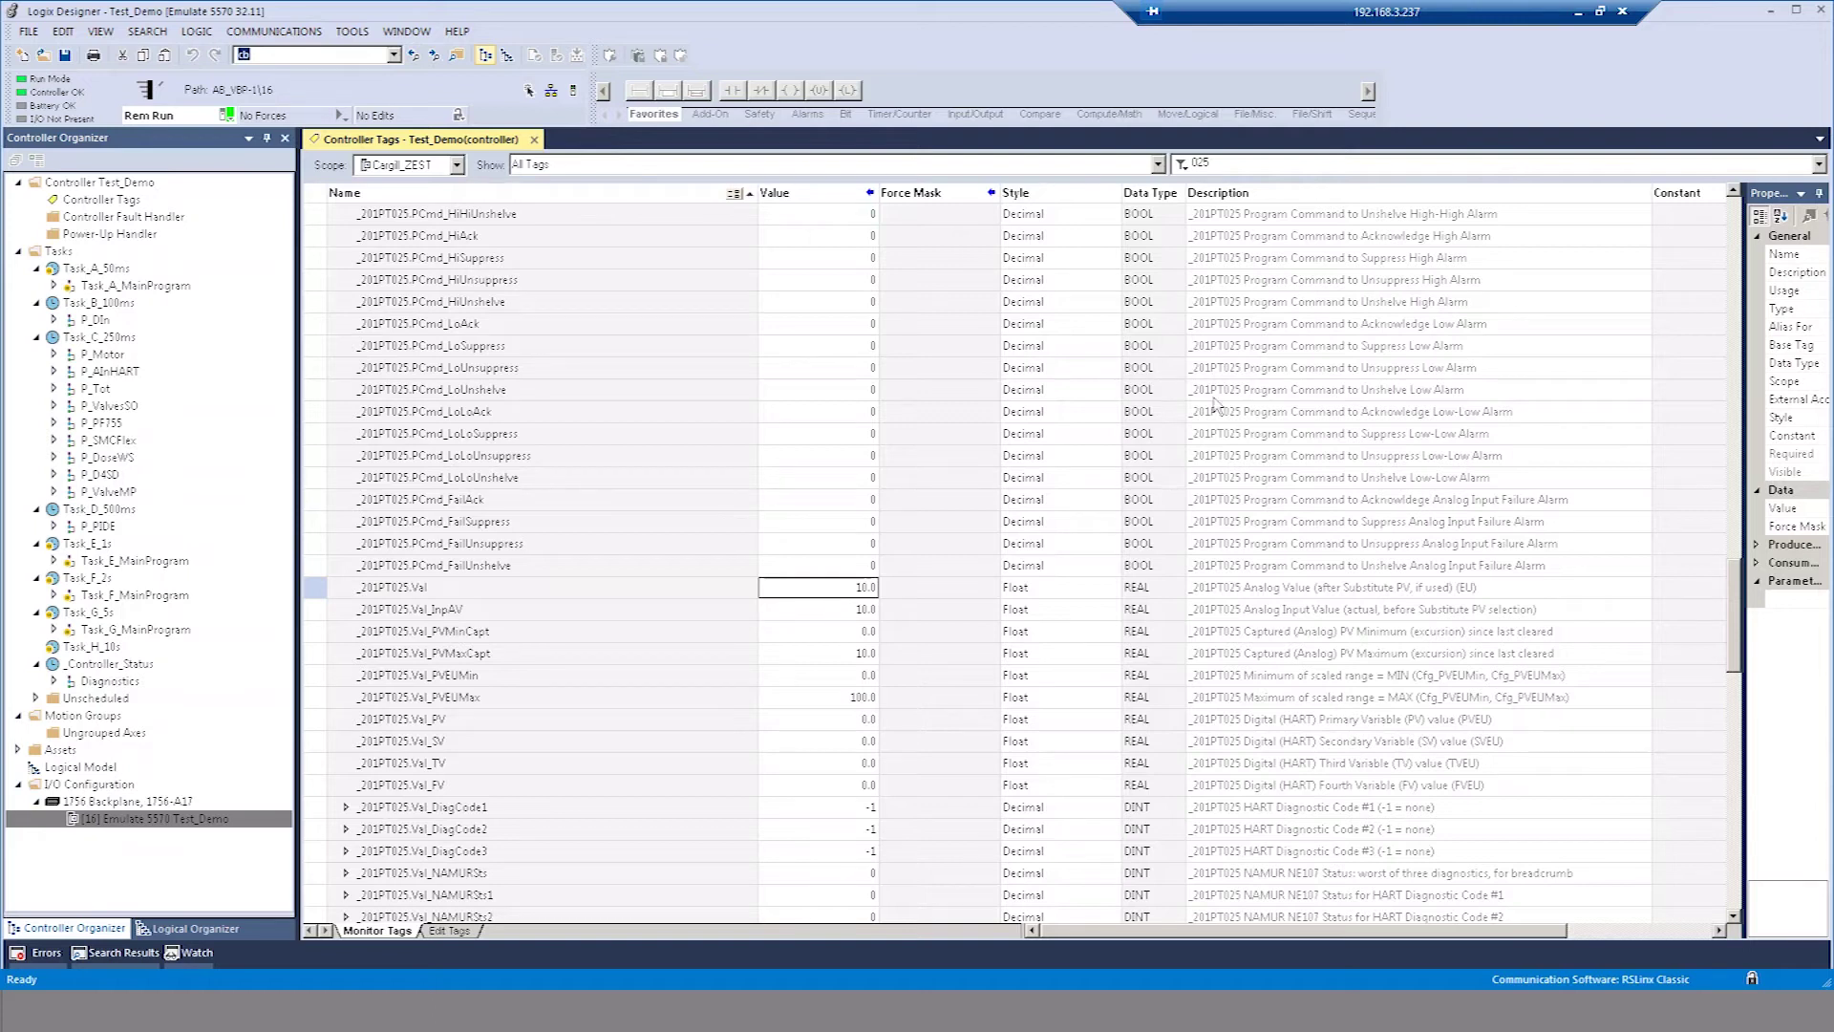
{"action": "left_click", "coordinate": [28, 32]}
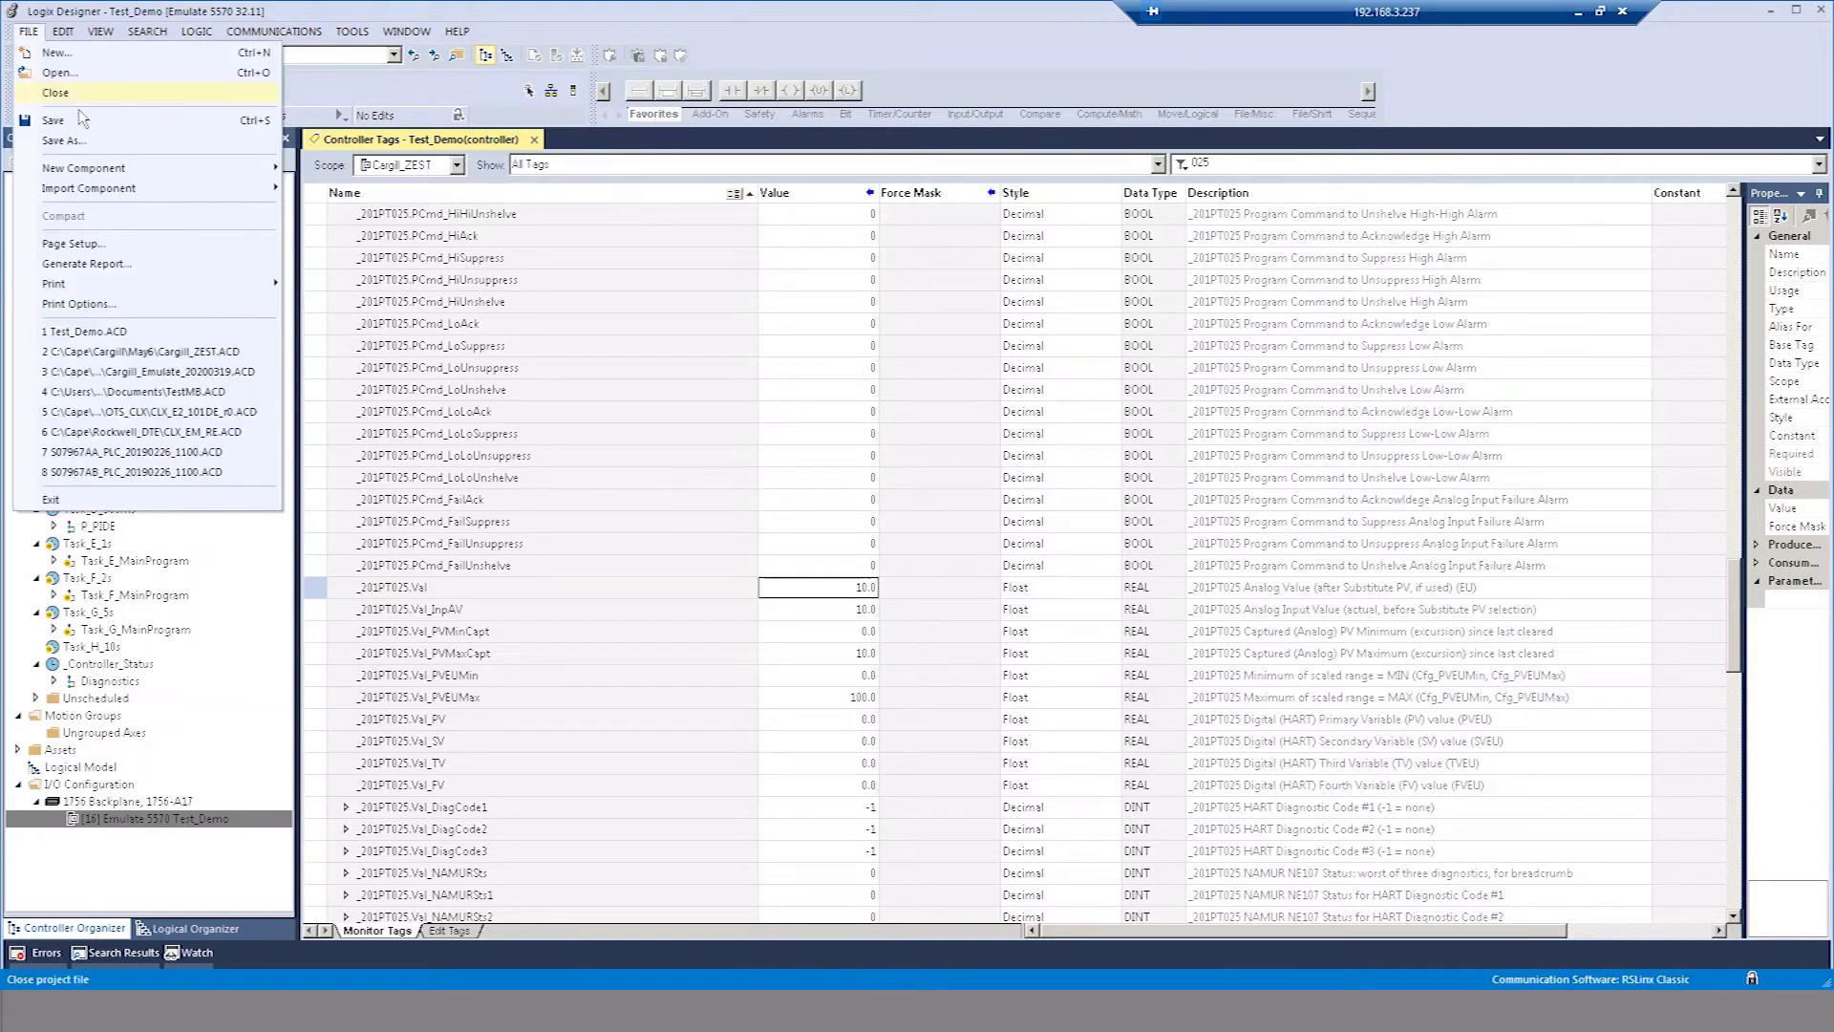
{"action": "left_click", "coordinate": [80, 142]}
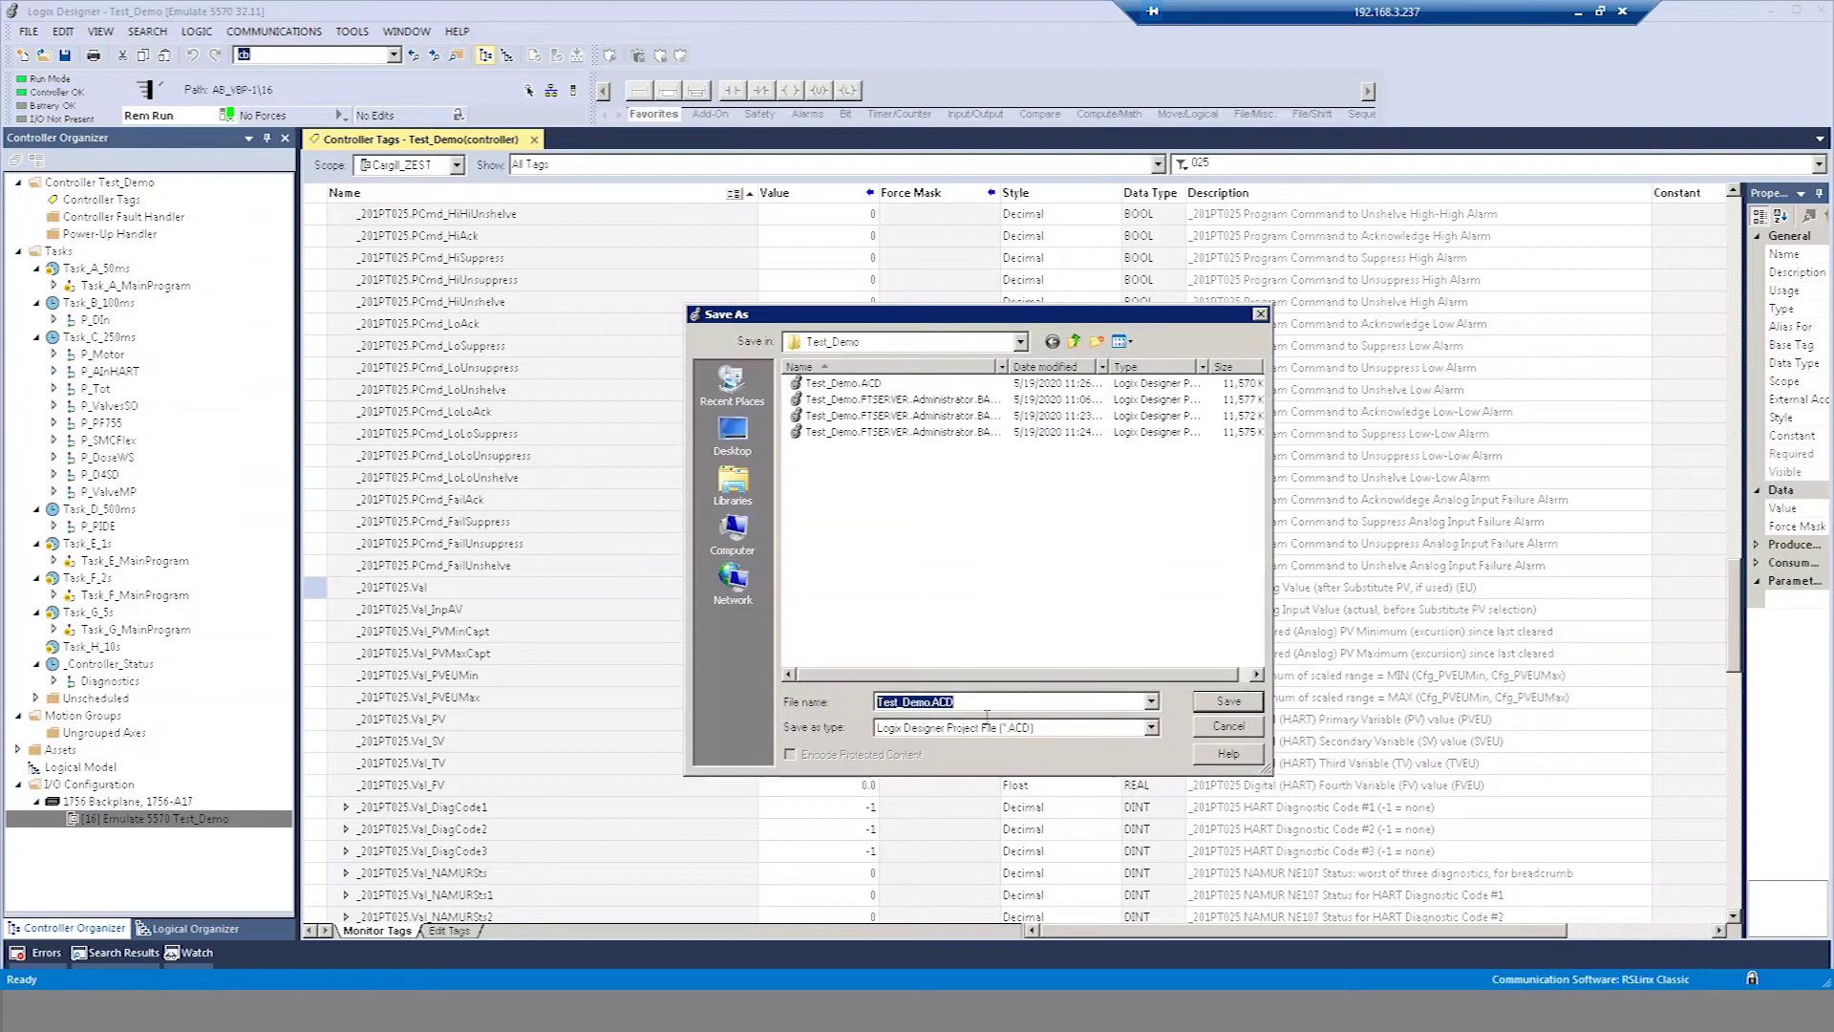
{"action": "left_click", "coordinate": [993, 727]}
{"action": "left_click", "coordinate": [993, 770]}
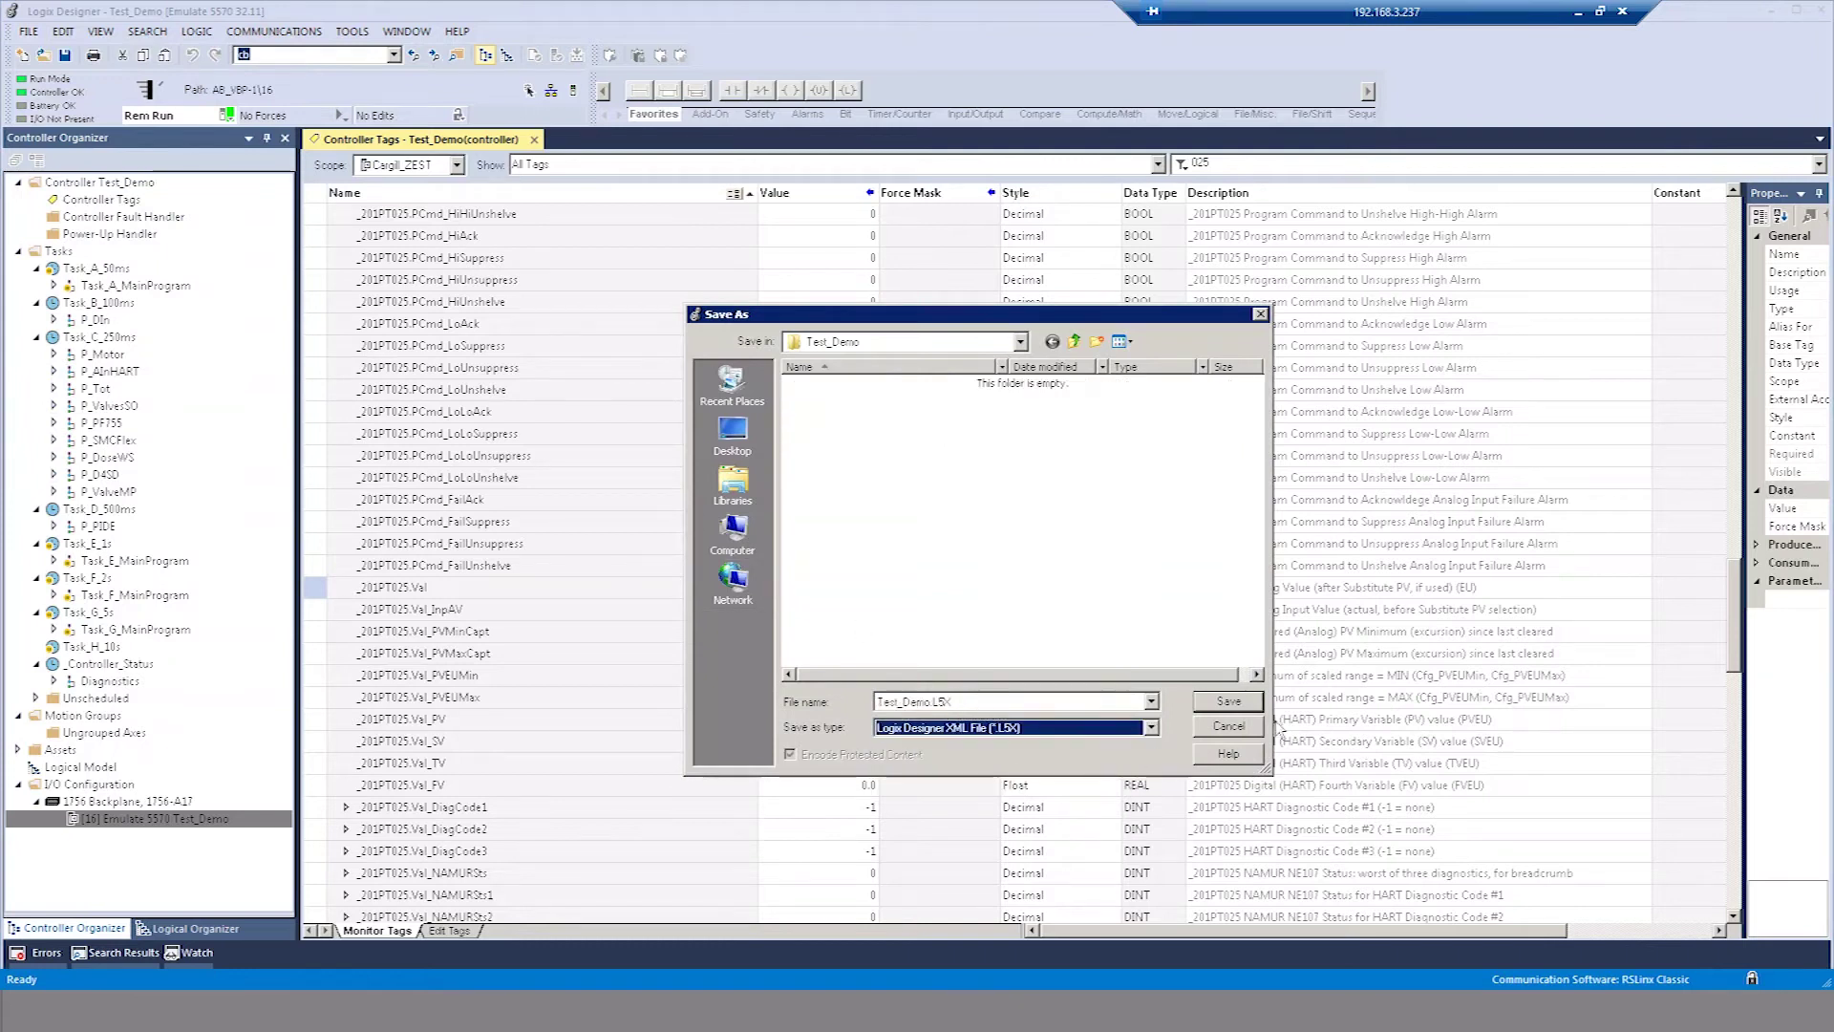
{"action": "left_click", "coordinate": [1230, 703]}
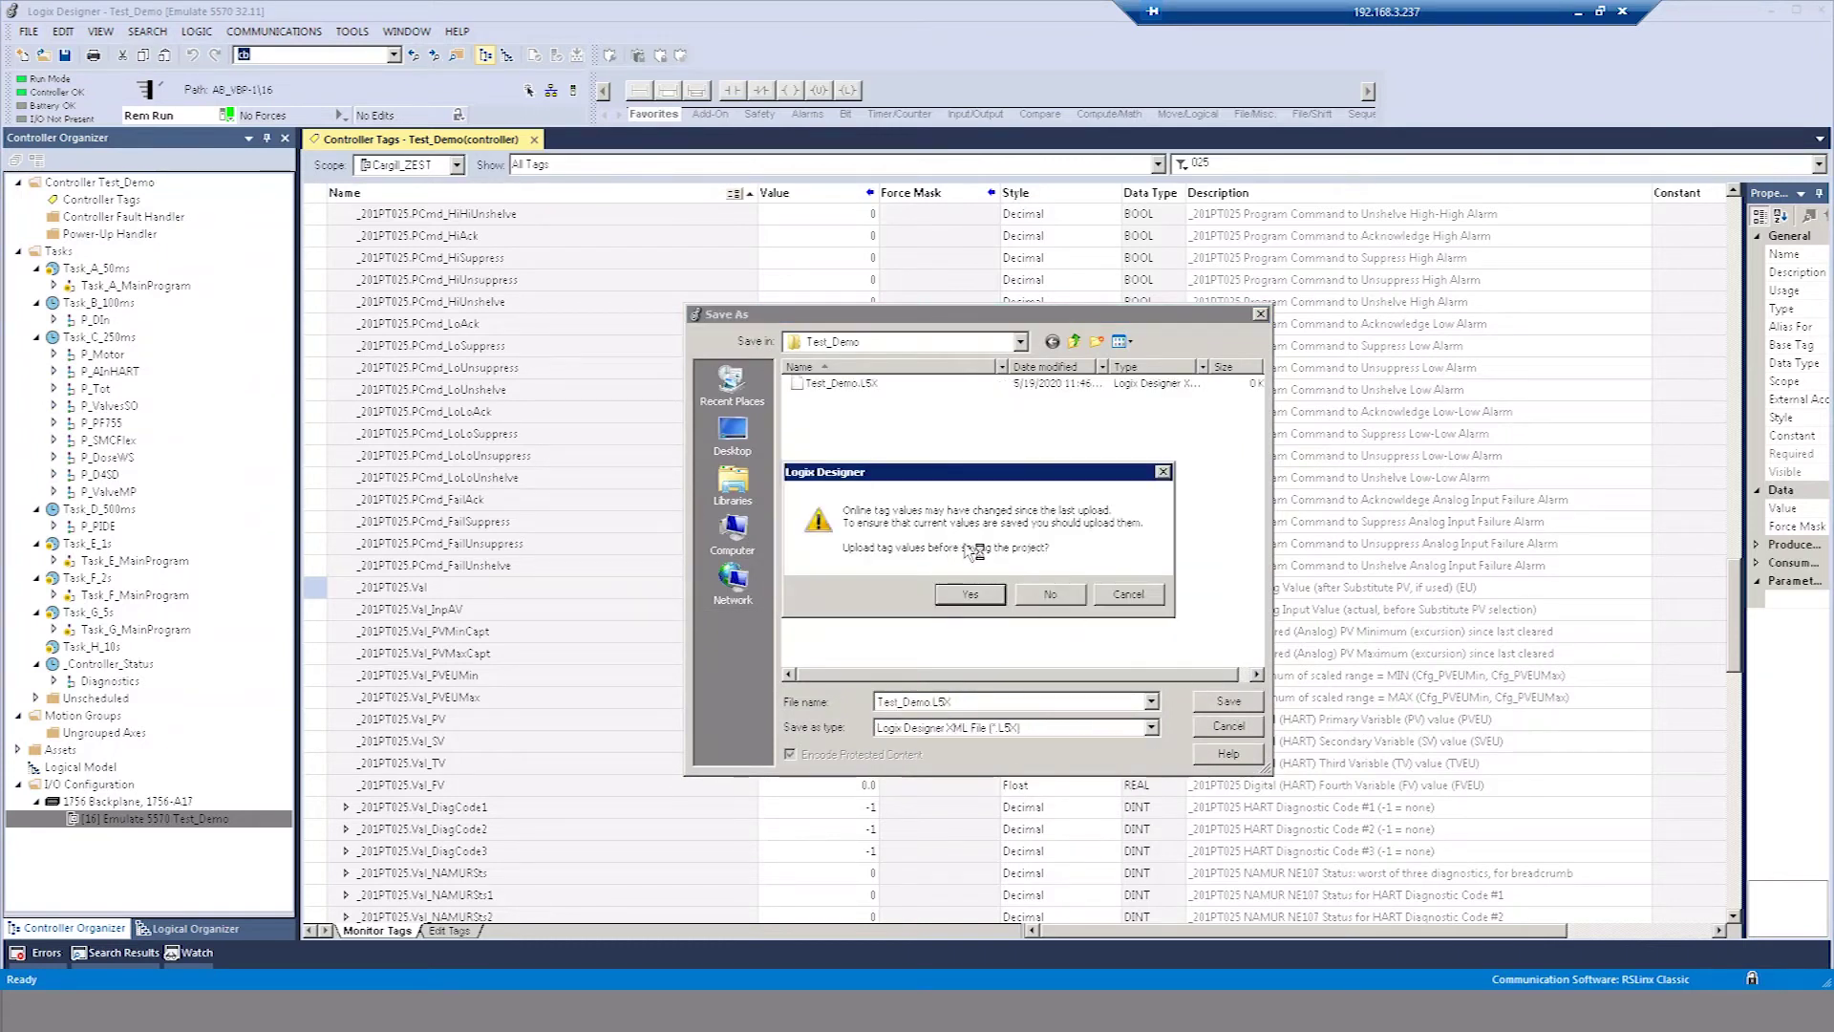
{"action": "left_click", "coordinate": [1050, 596]}
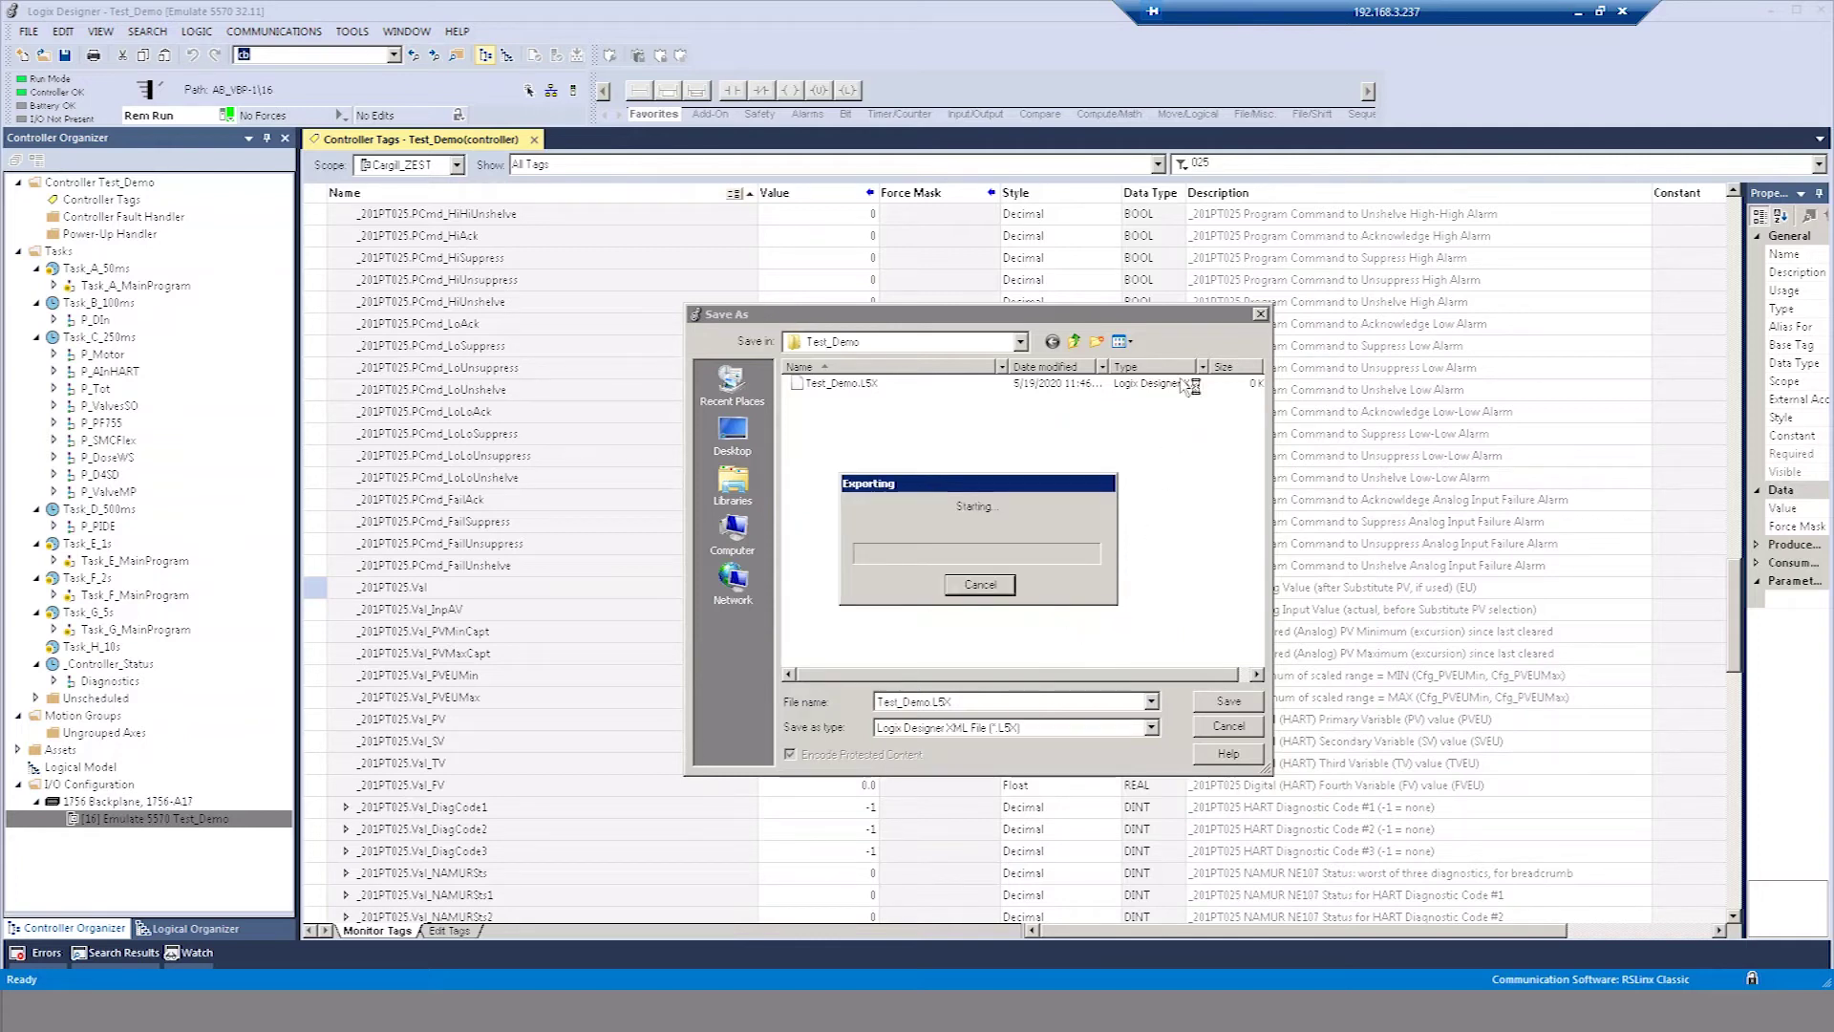
Step: Leave the remote session and run the CLX Extraction Utility on the export file Test_Demo.L5X from the Client_Data\L5X folder
{"action": "left_click", "coordinate": [1578, 15]}
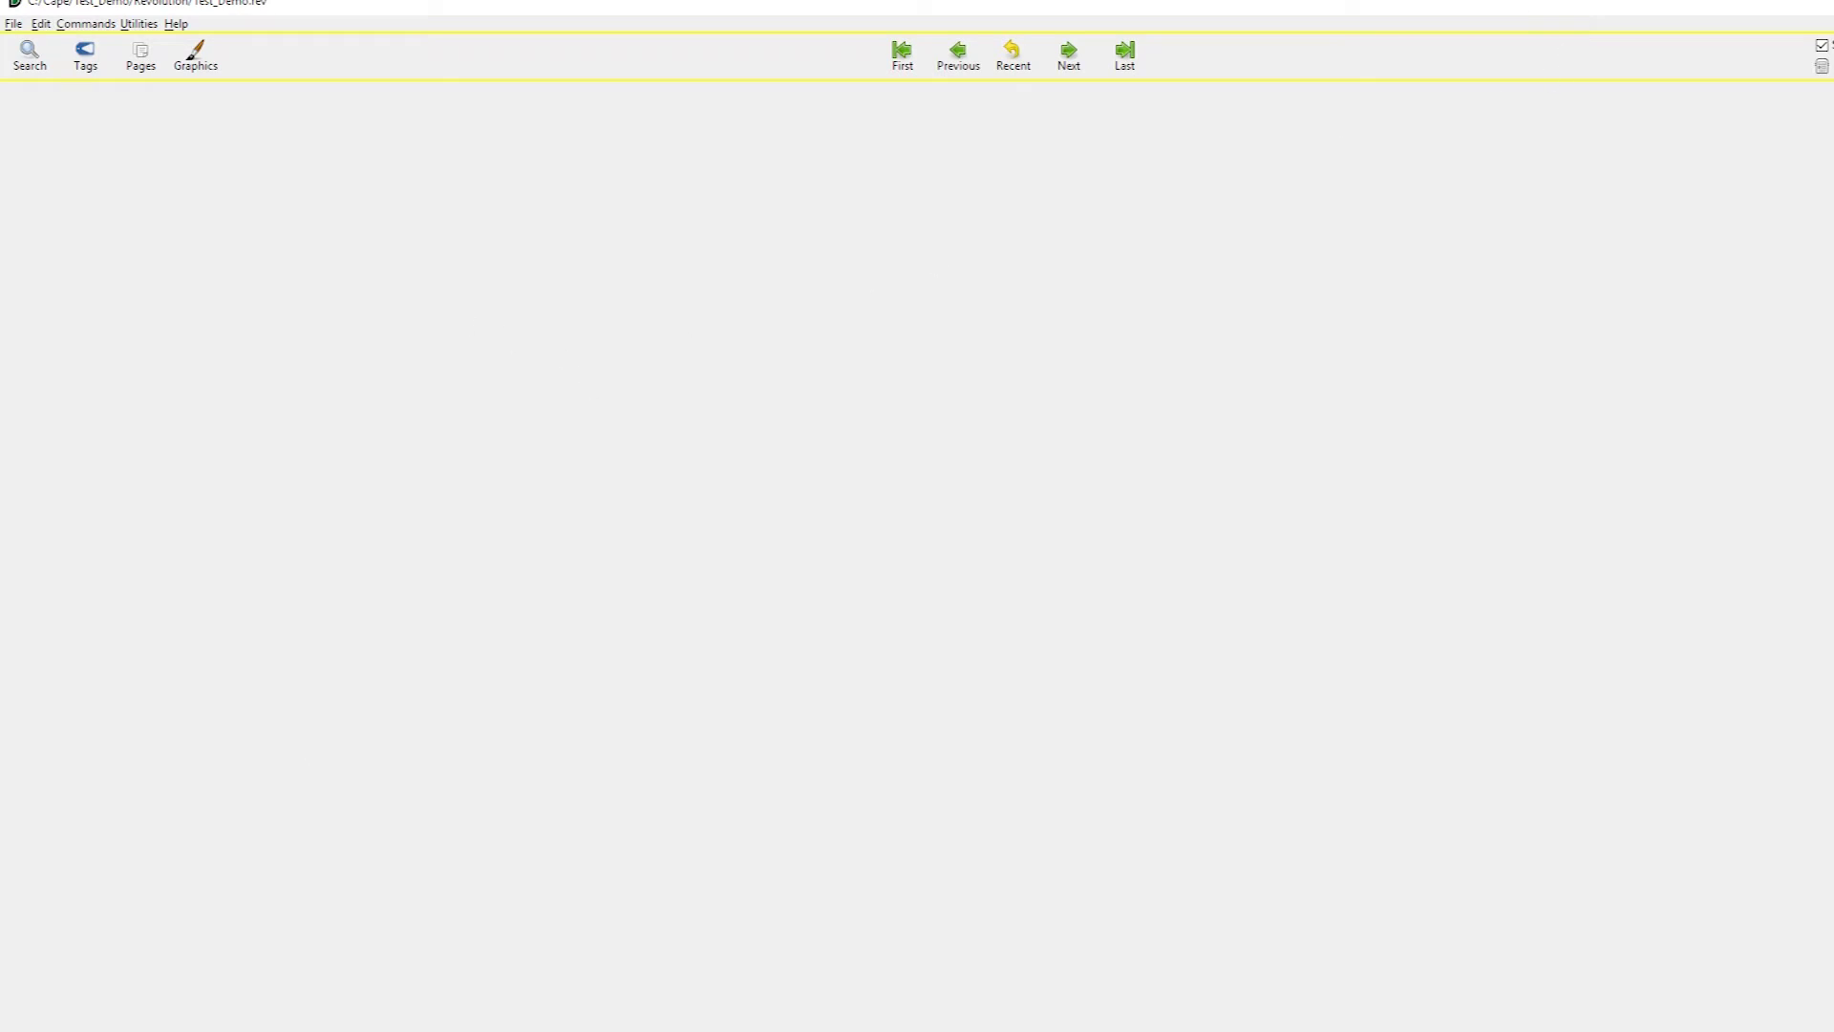
{"action": "key", "text": "alt+Tab"}
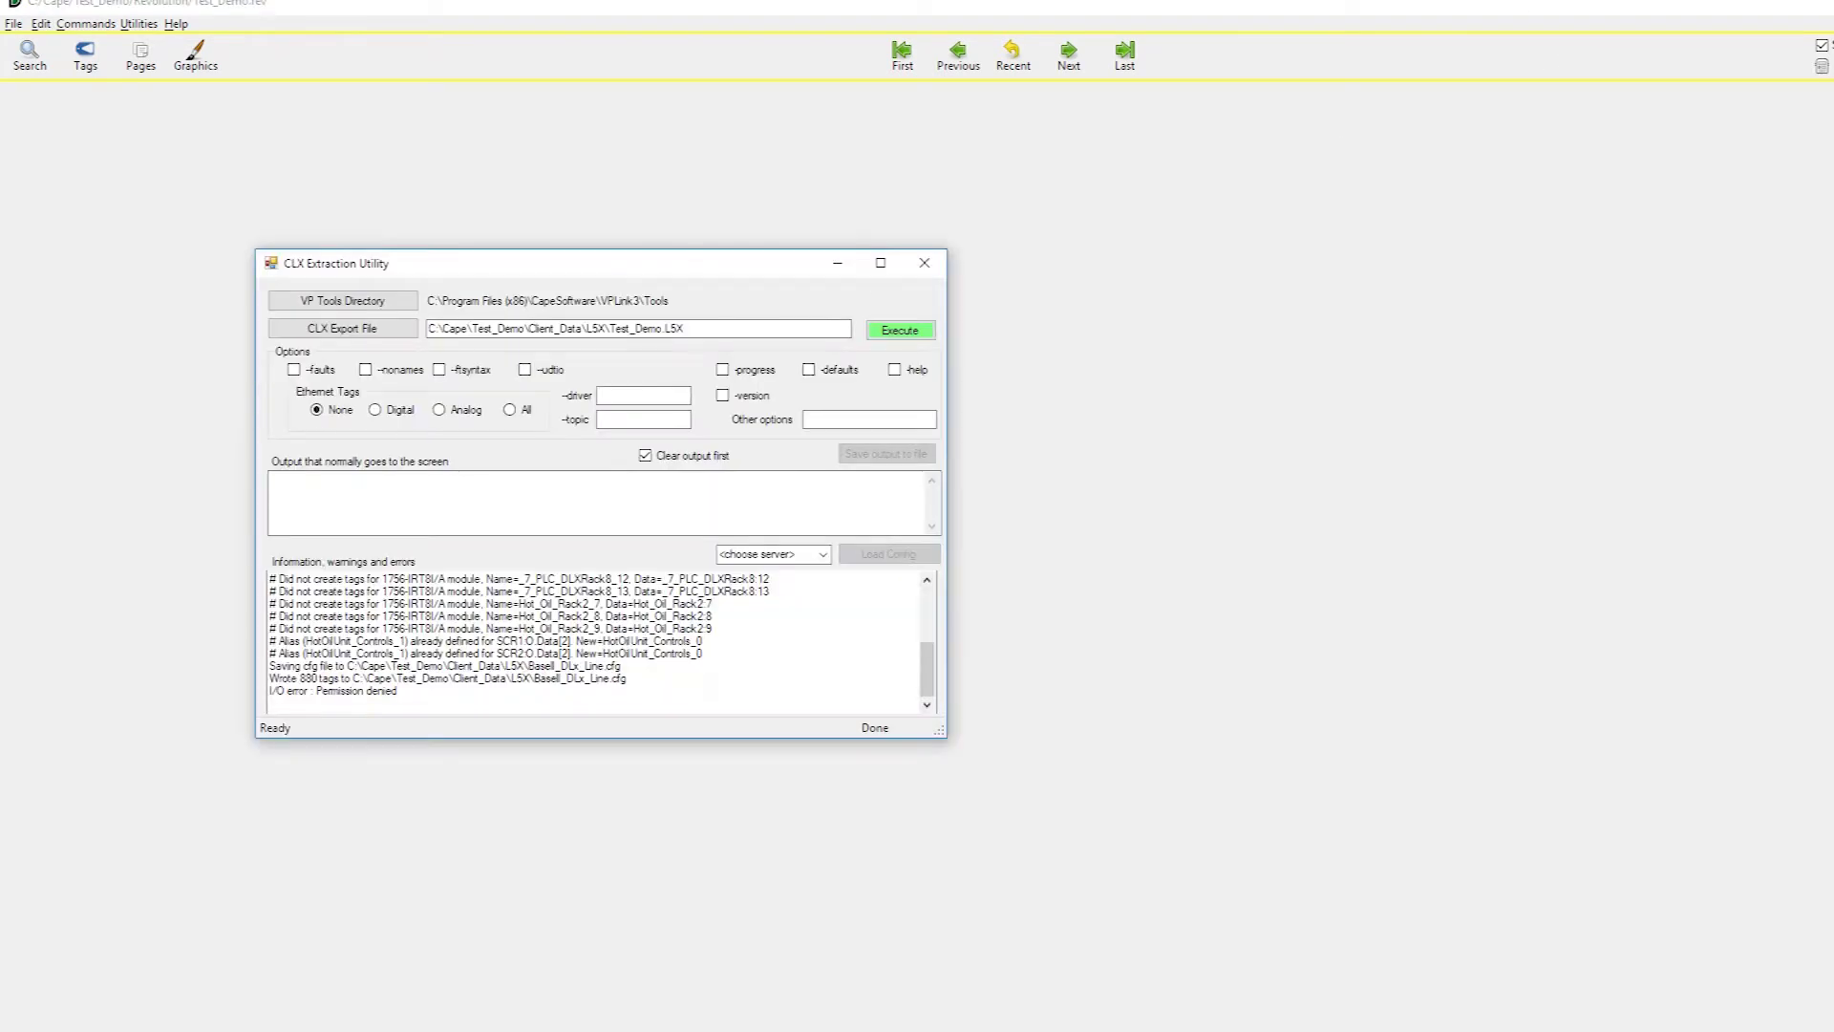
{"action": "left_click", "coordinate": [382, 332]}
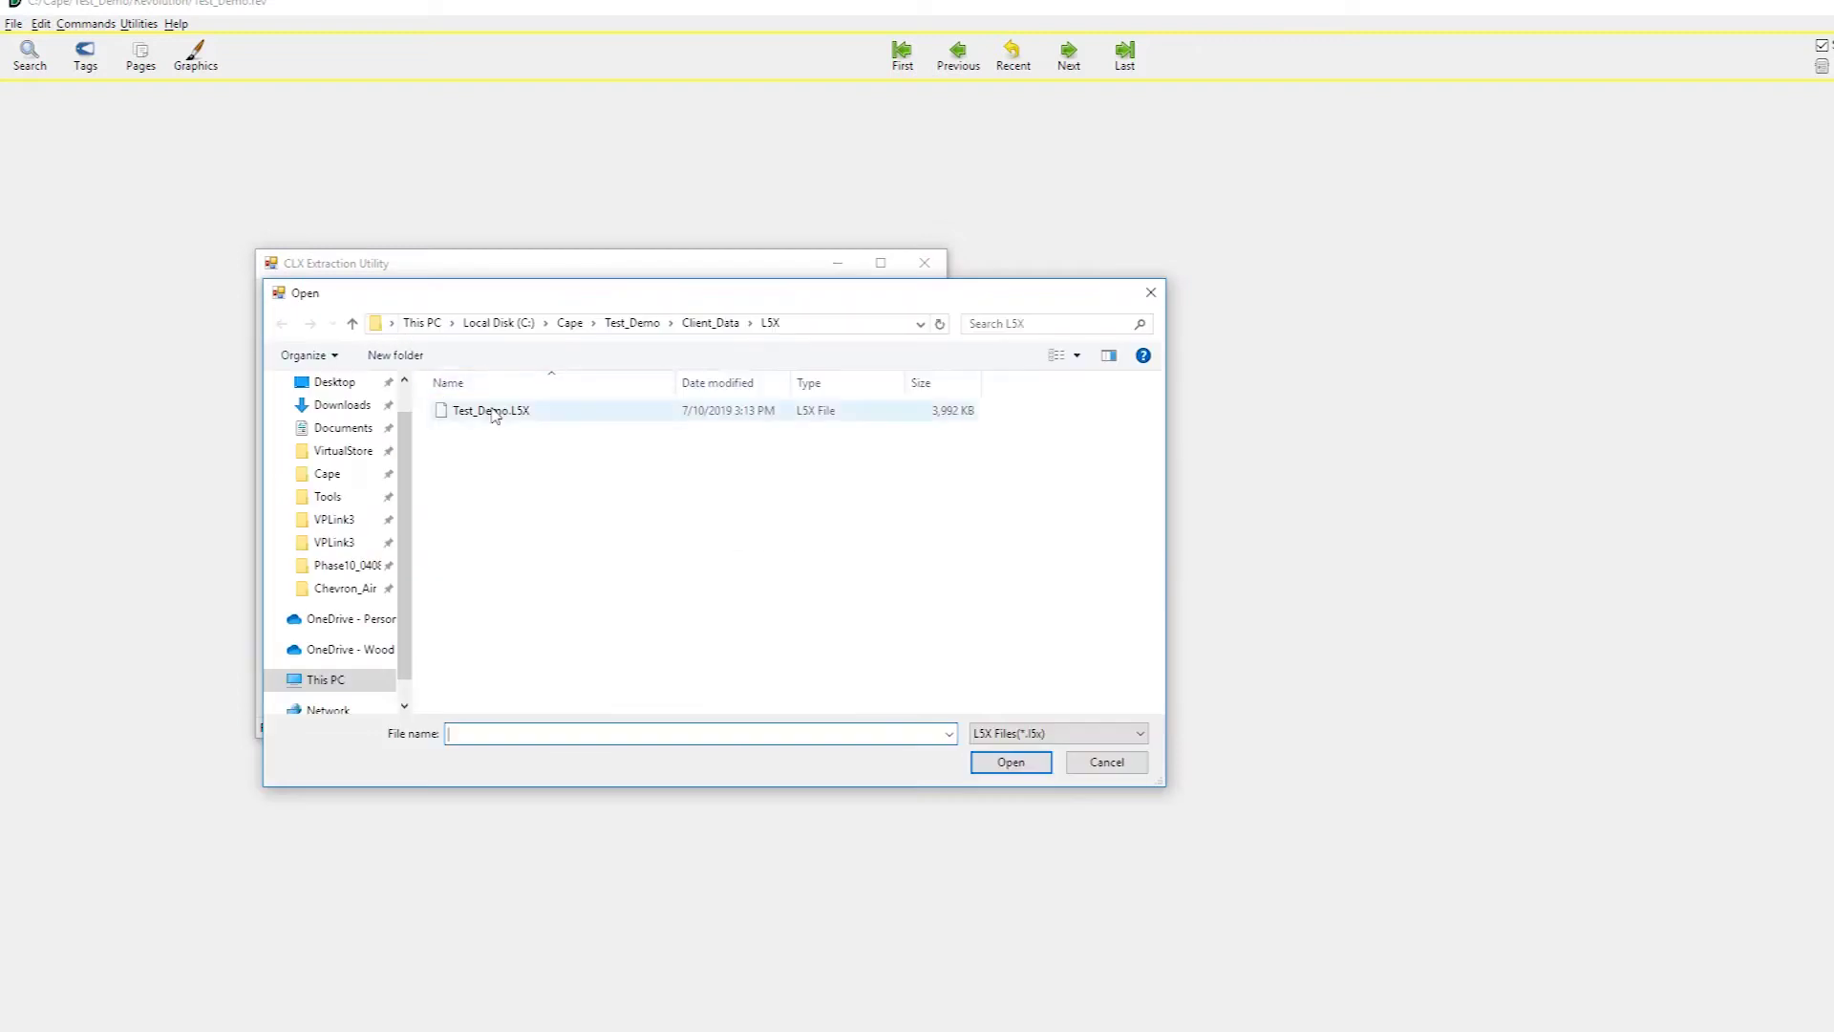
{"action": "double_click", "coordinate": [491, 410]}
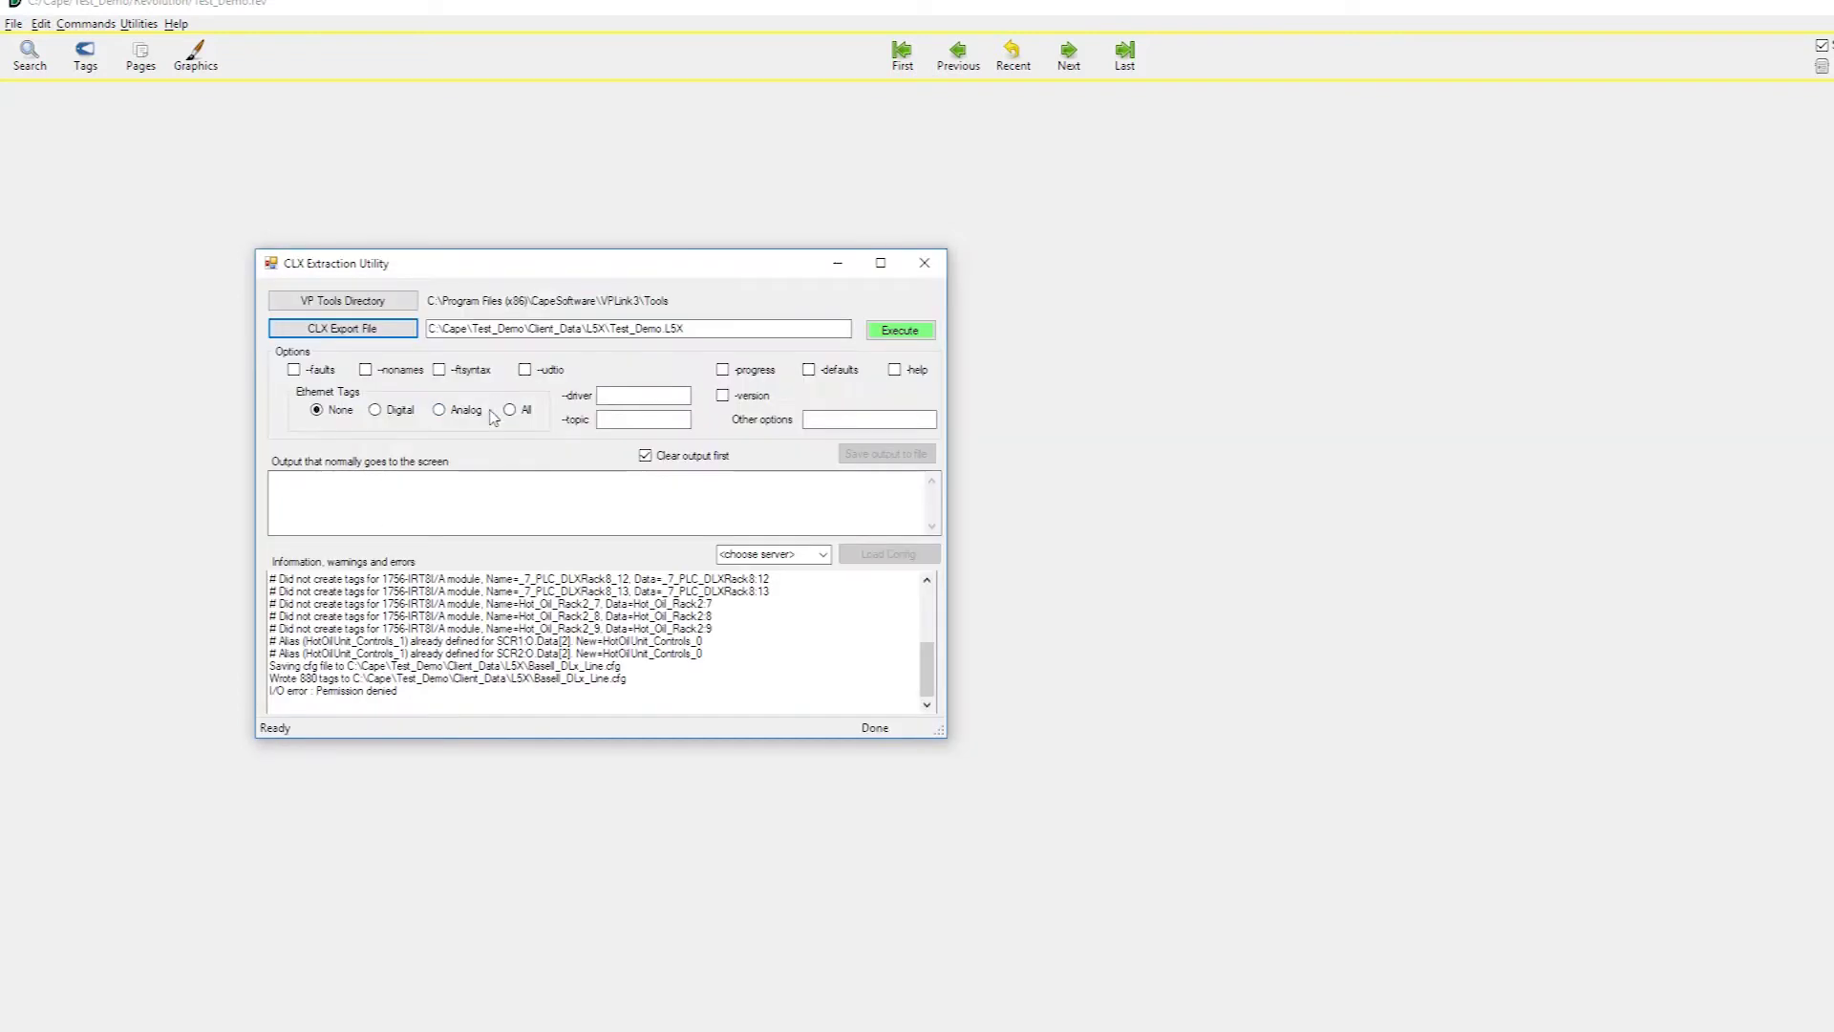
{"action": "left_click", "coordinate": [889, 334]}
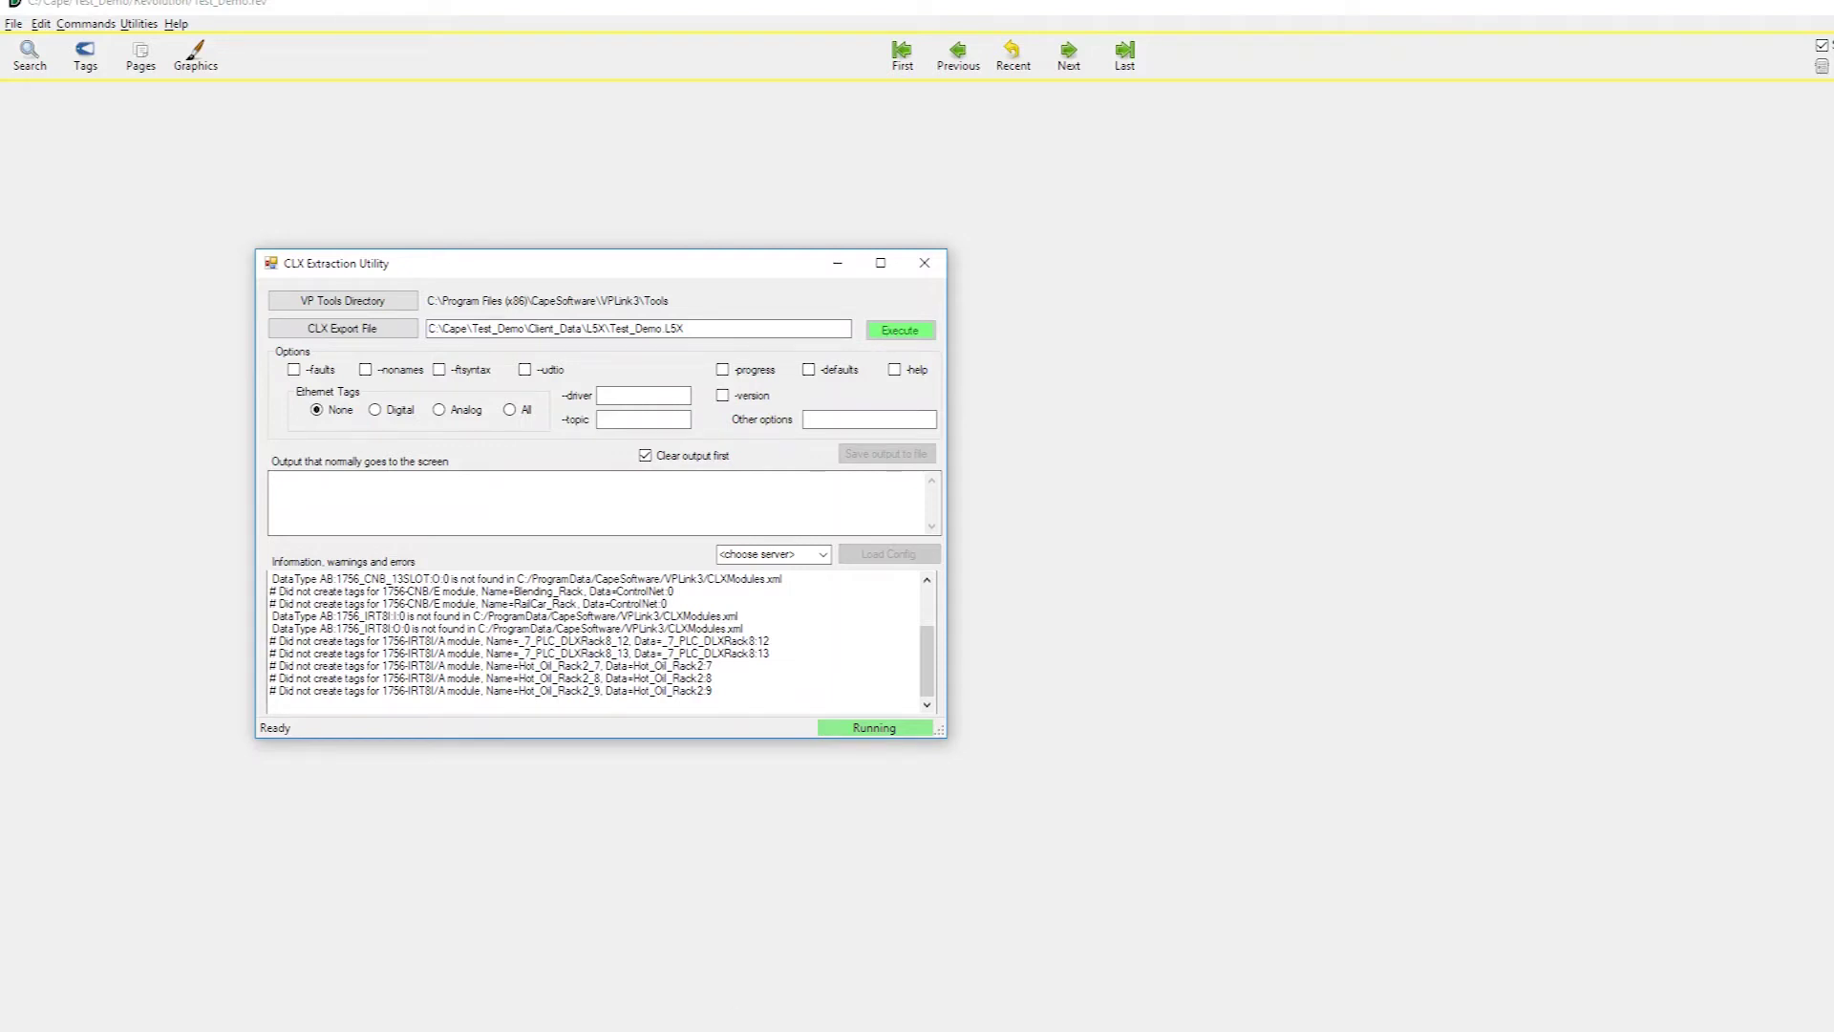
Step: Open Test_Demo.cfg from the Revolution folder in a maximized Excel window and widen the Tagname column to show full names
{"action": "left_click", "coordinate": [614, 990]}
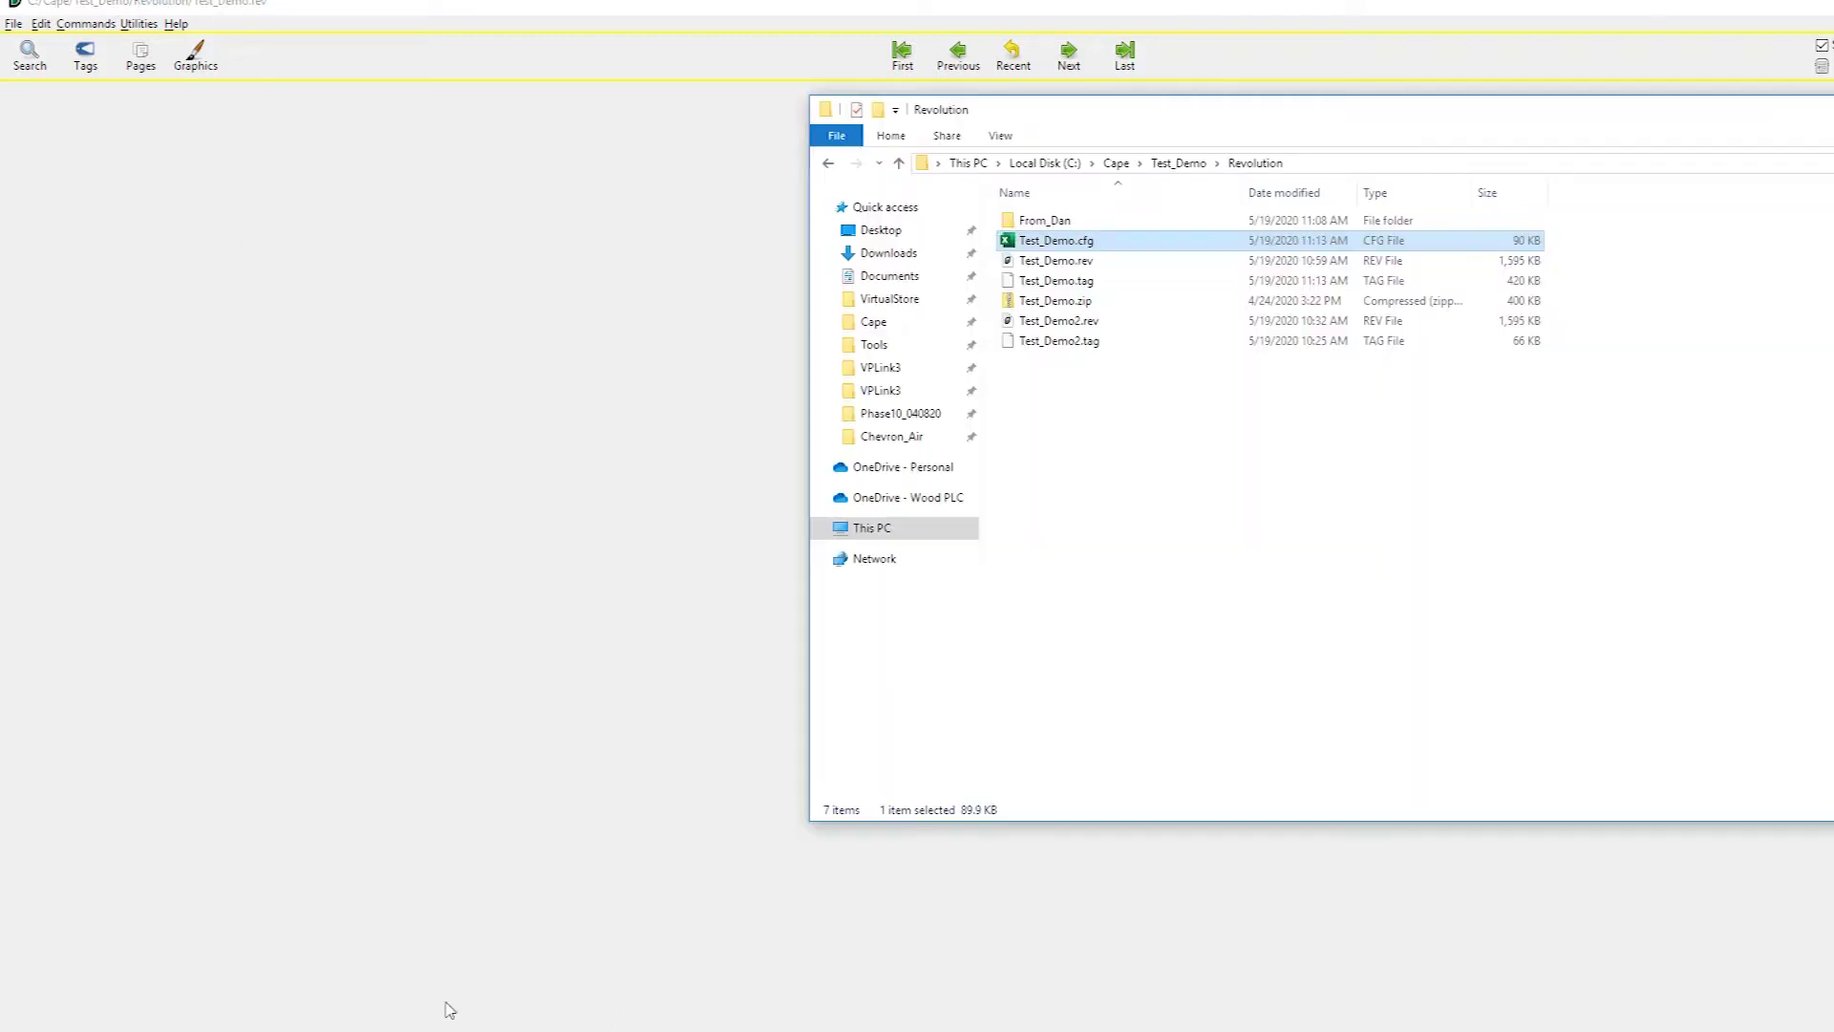
{"action": "double_click", "coordinate": [1086, 243]}
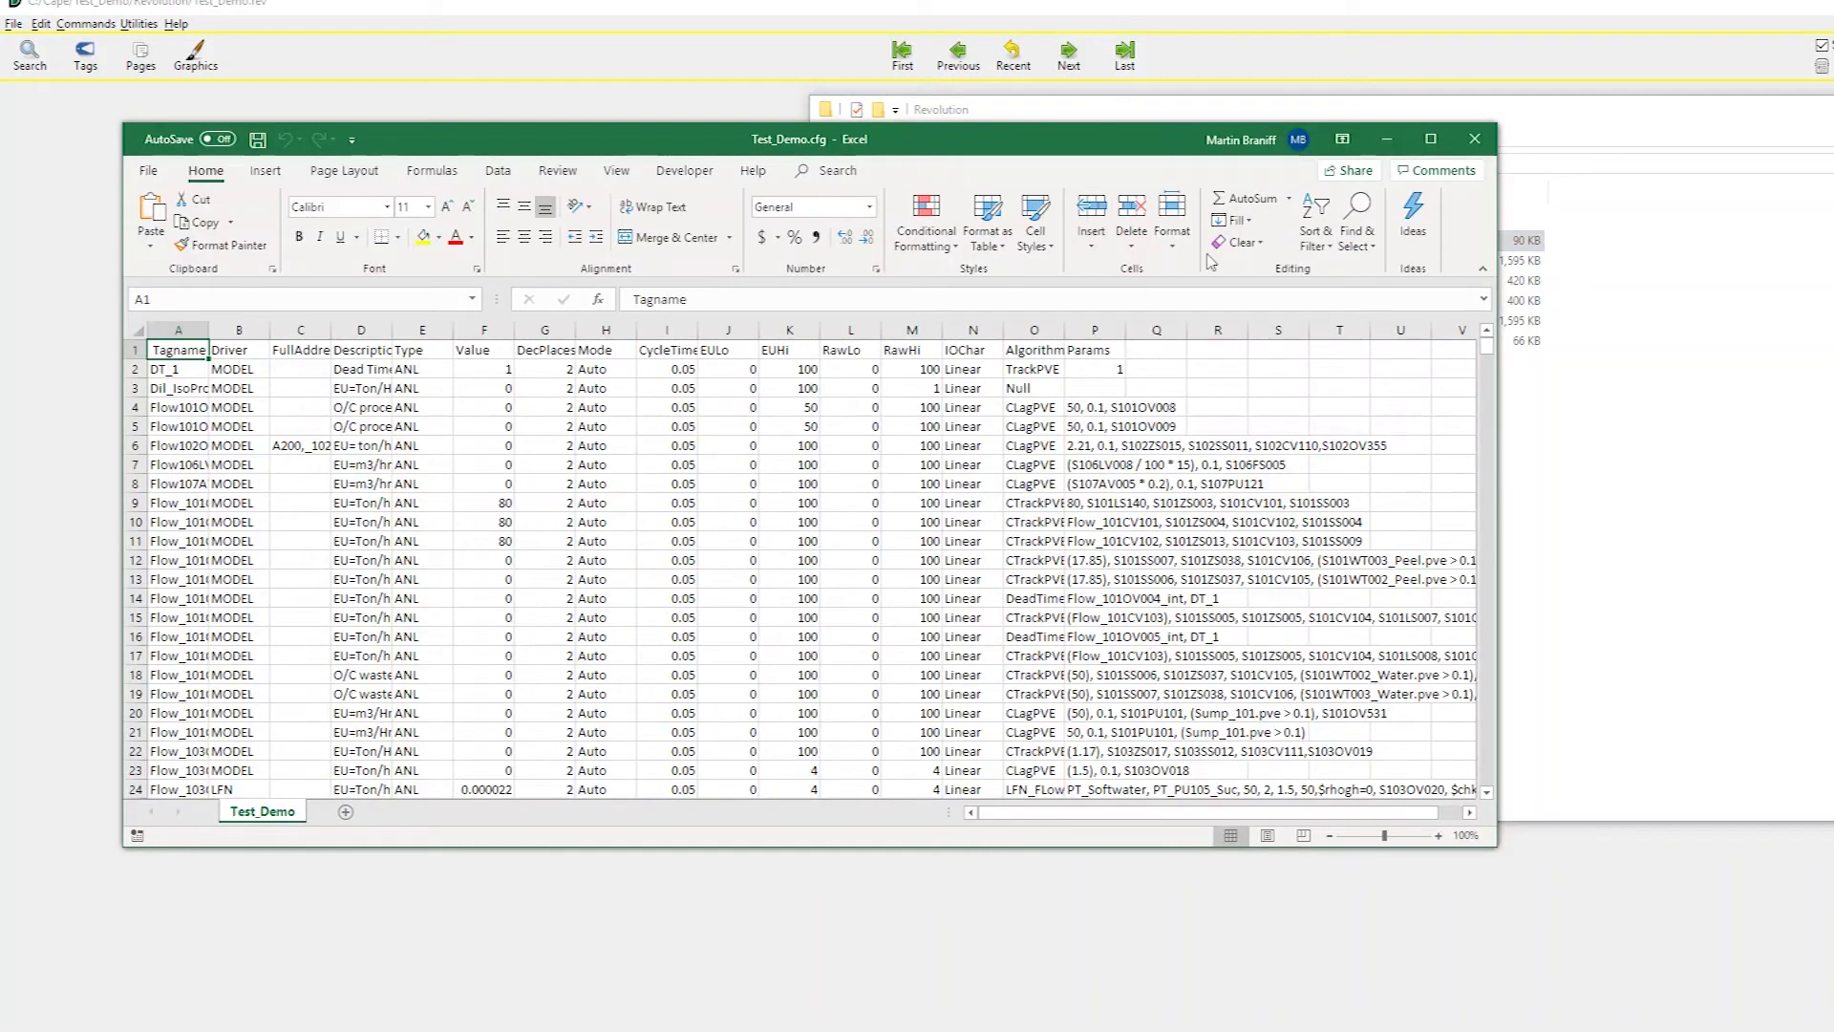
{"action": "left_click", "coordinate": [1430, 139]}
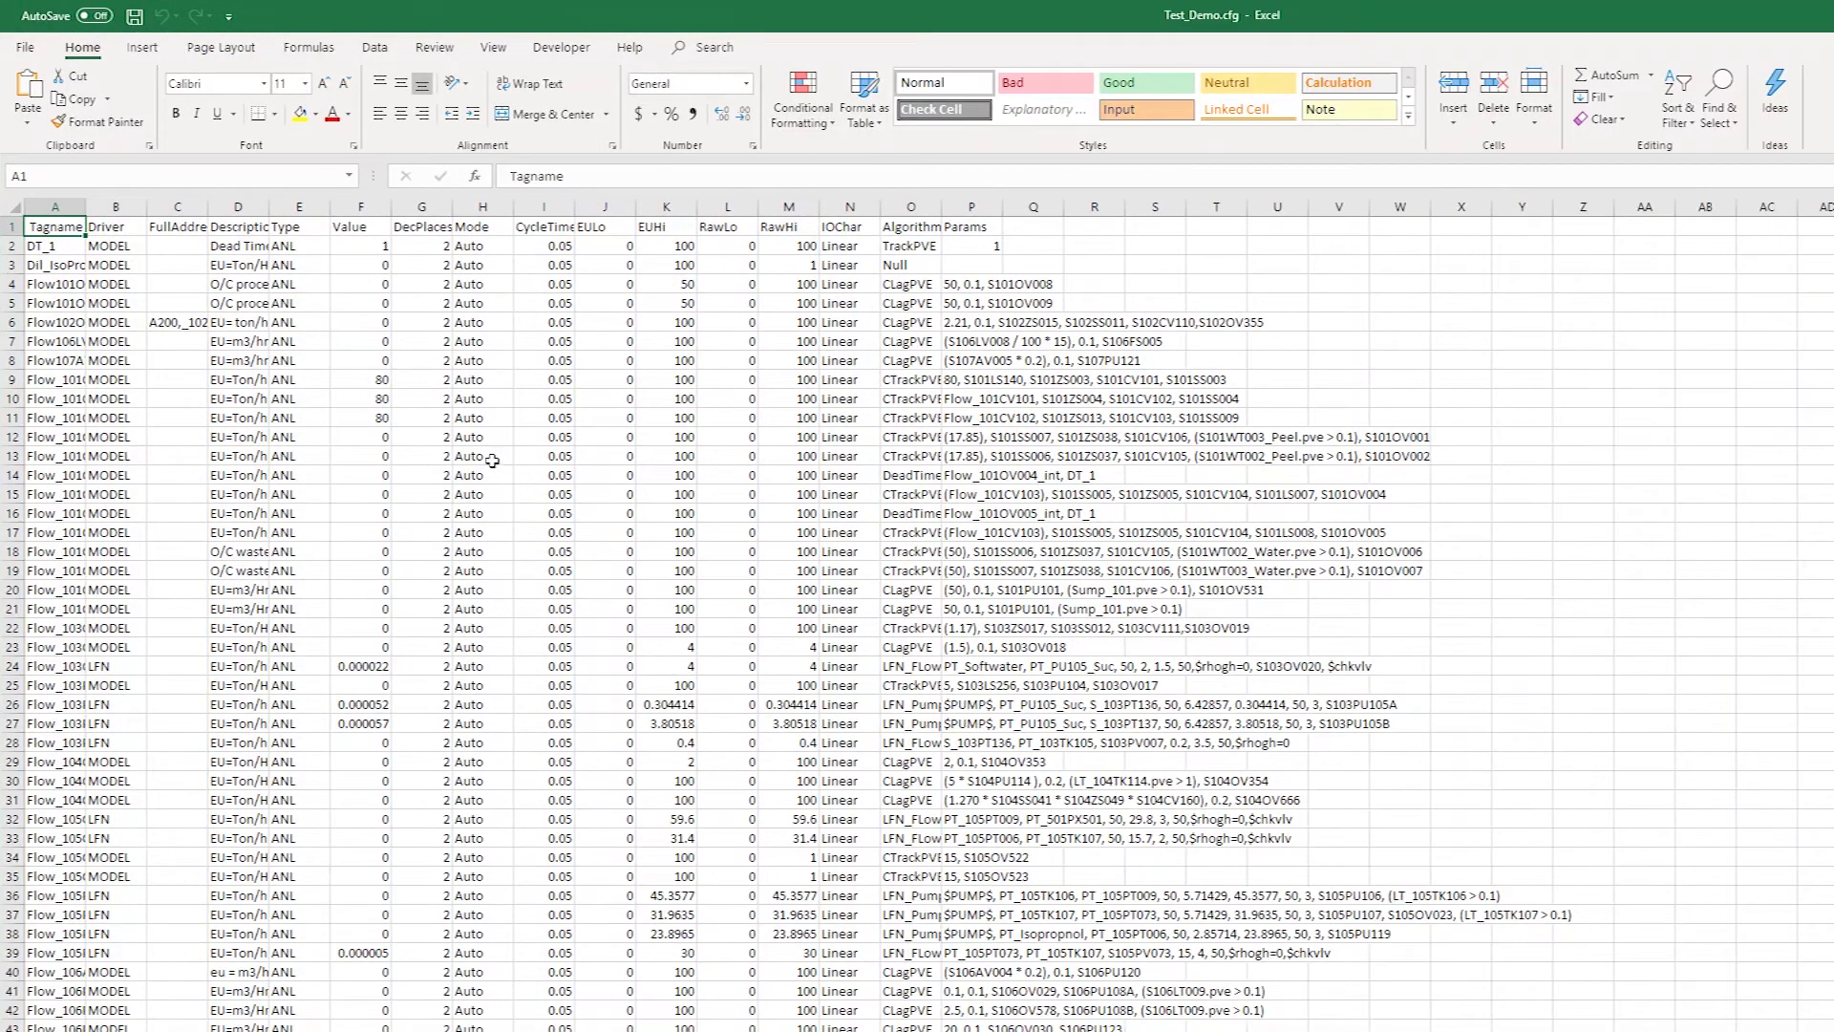
{"action": "left_click", "coordinate": [317, 434]}
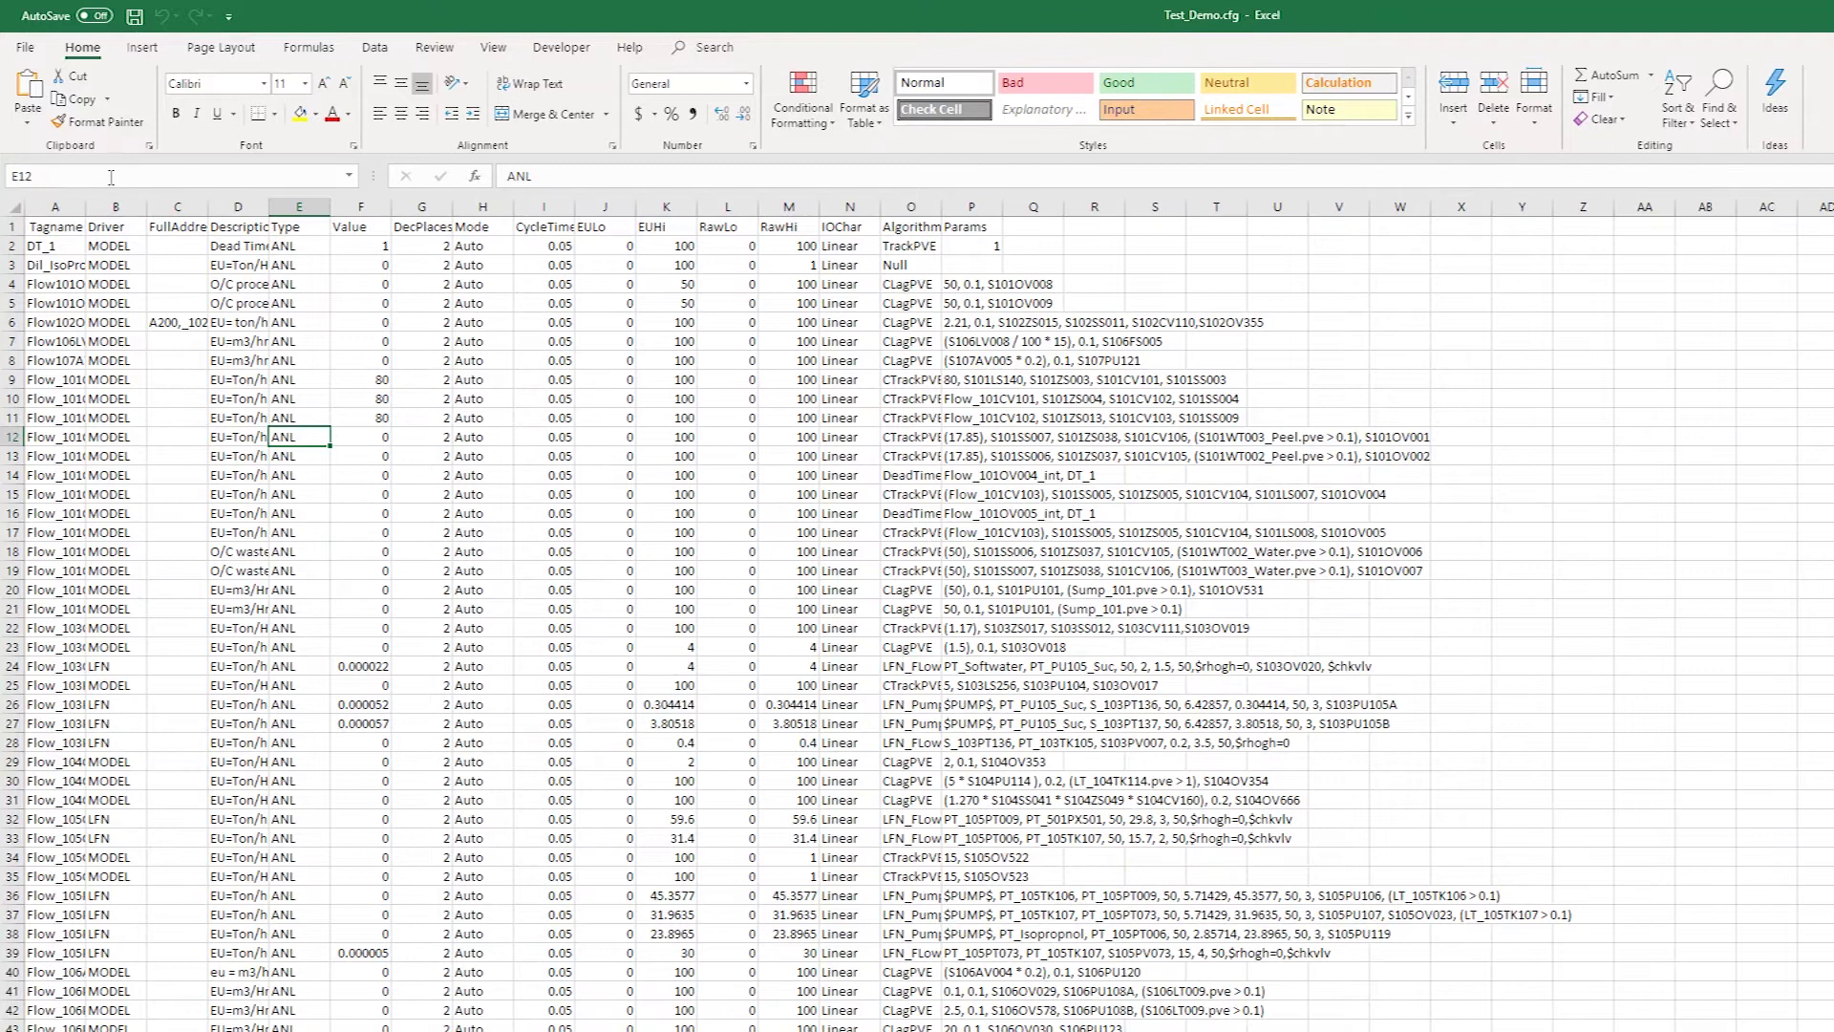
{"action": "left_click_drag", "start_coordinate": [79, 207], "coordinate": [191, 208]}
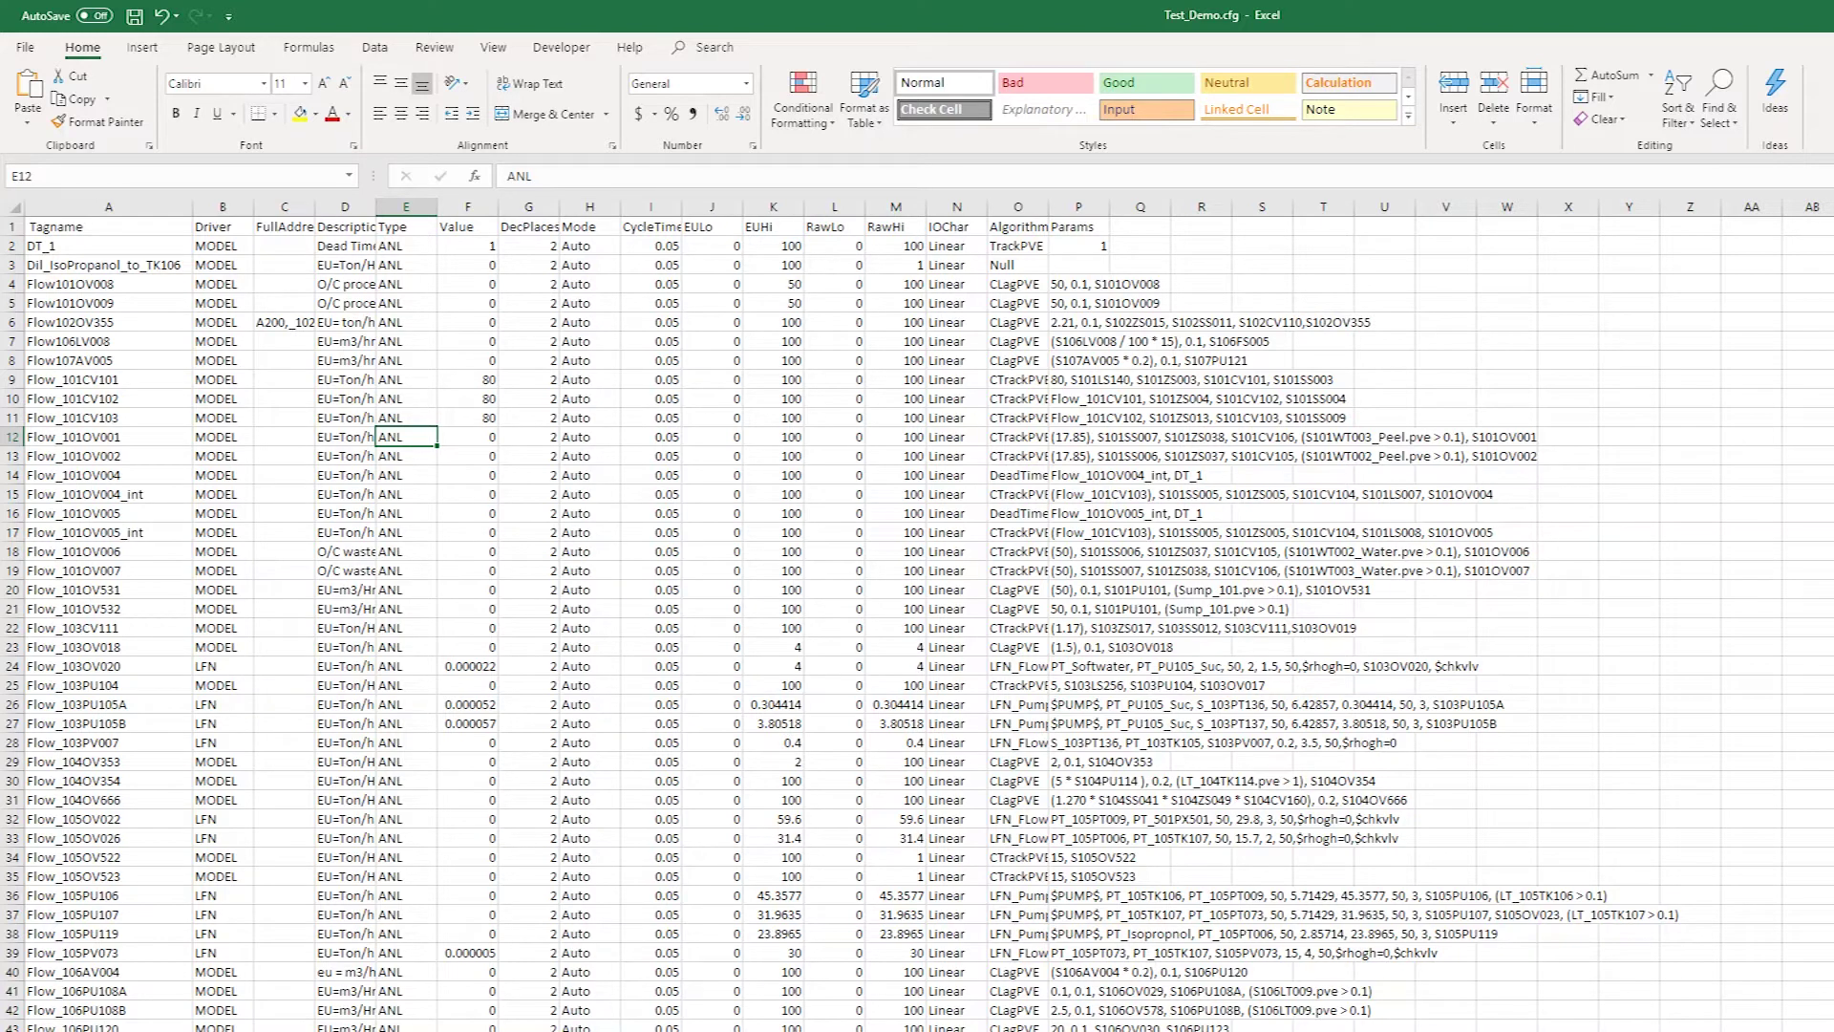
Step: Switch to the VP Link graphics window and read in the spreadsheet Test_Demo.cfg
{"action": "key", "text": "alt+Tab"}
{"action": "left_click", "coordinate": [352, 419]}
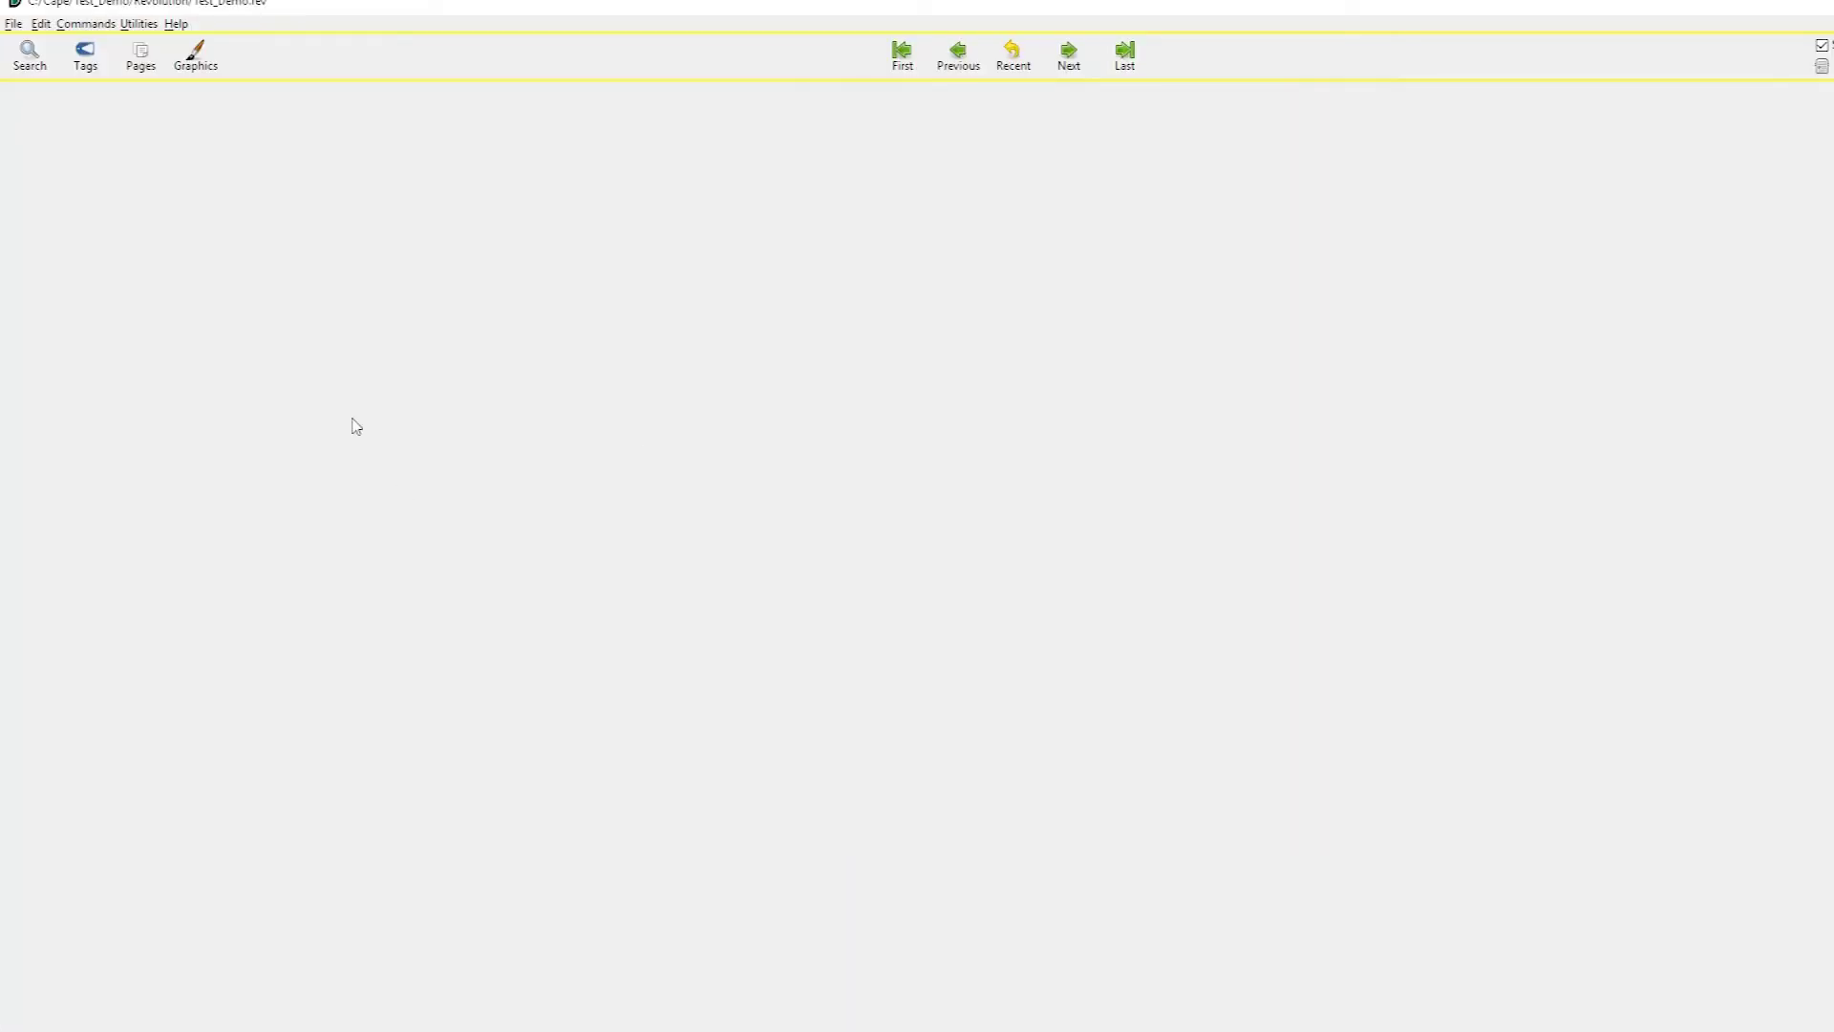
{"action": "left_click", "coordinate": [86, 23]}
{"action": "left_click", "coordinate": [134, 115]}
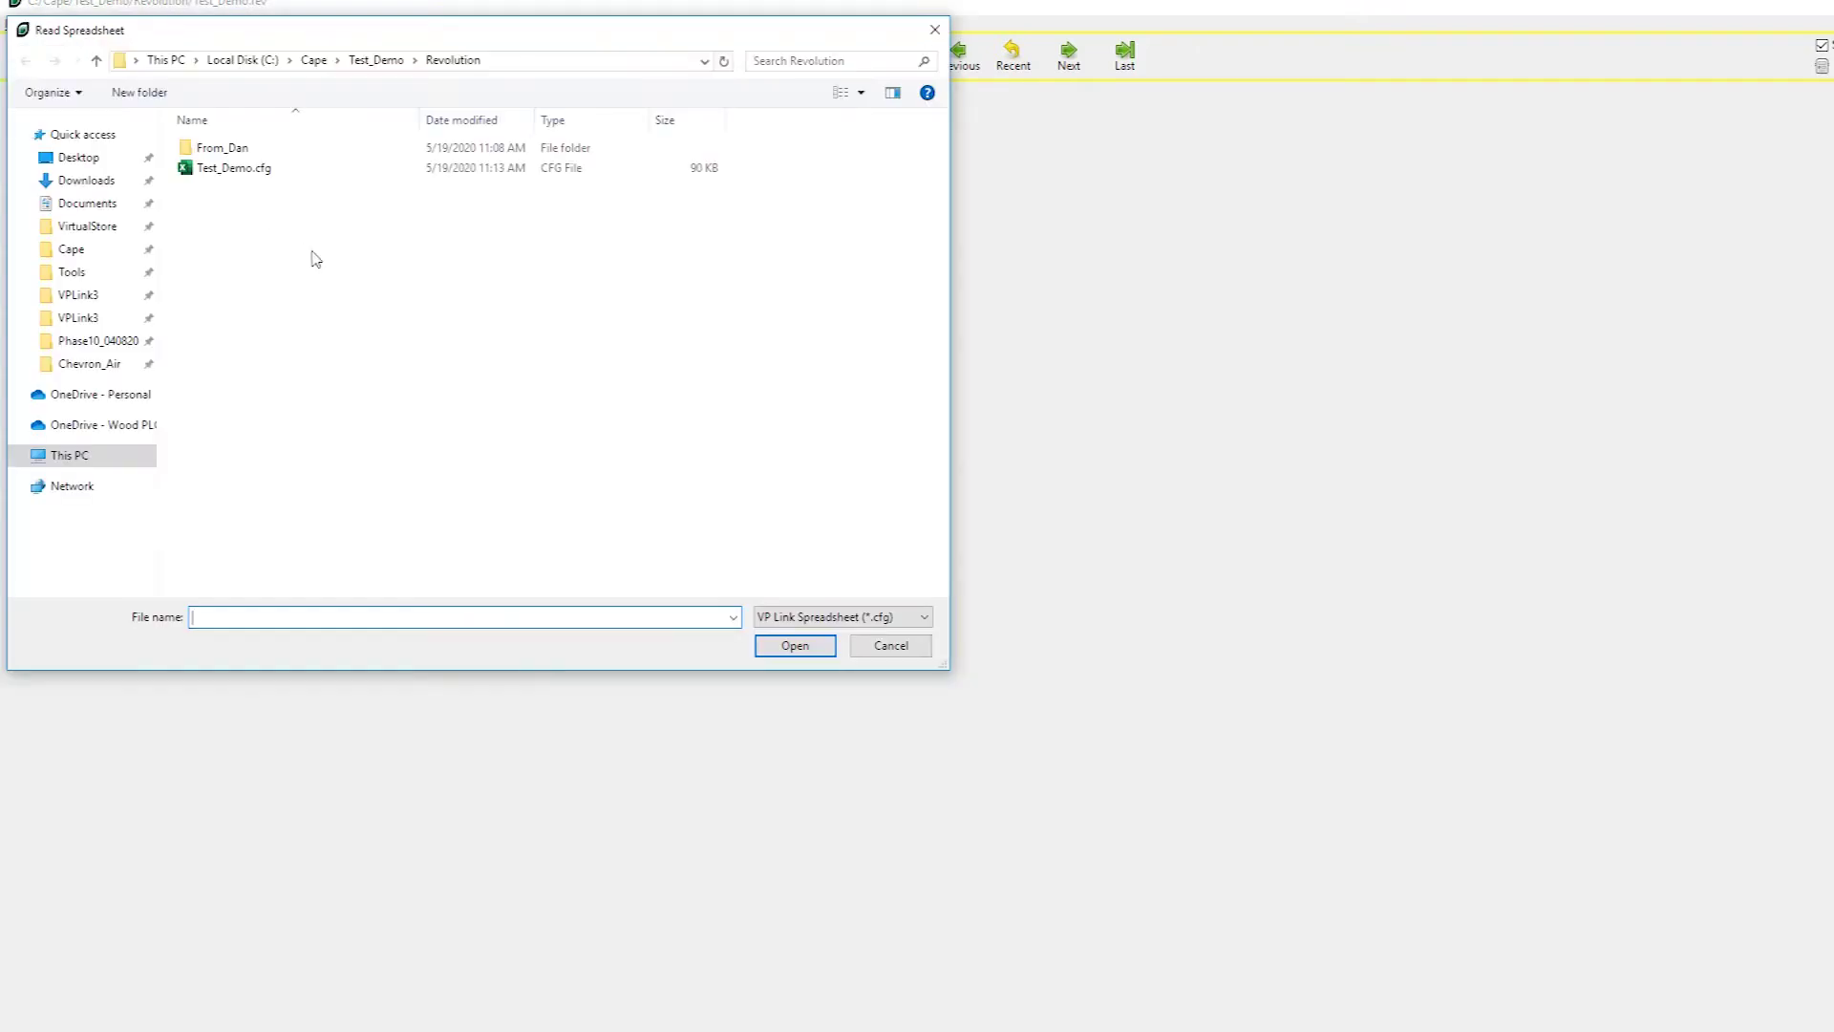
{"action": "double_click", "coordinate": [246, 169]}
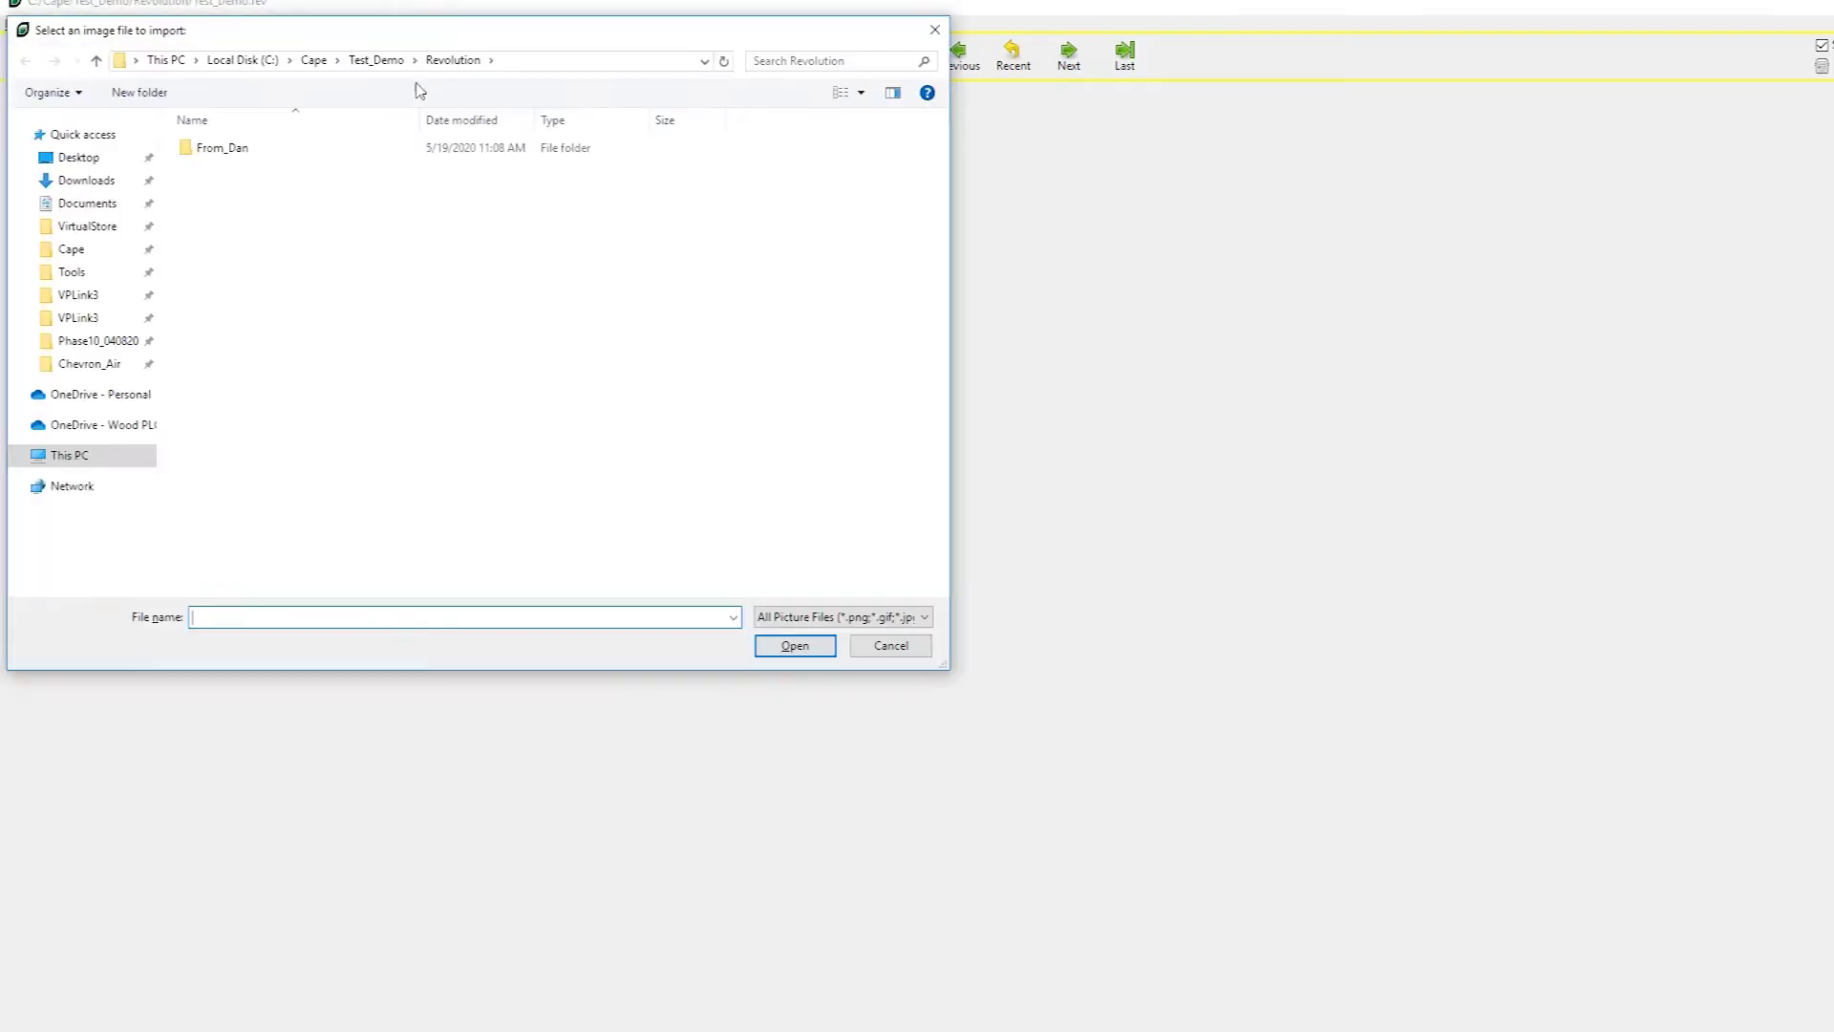
Step: Import the picture Wash_HMI.PNG from the Test_Demo\Client_Data folder and adjust its position on the page
{"action": "left_click", "coordinate": [375, 61]}
{"action": "double_click", "coordinate": [272, 148]}
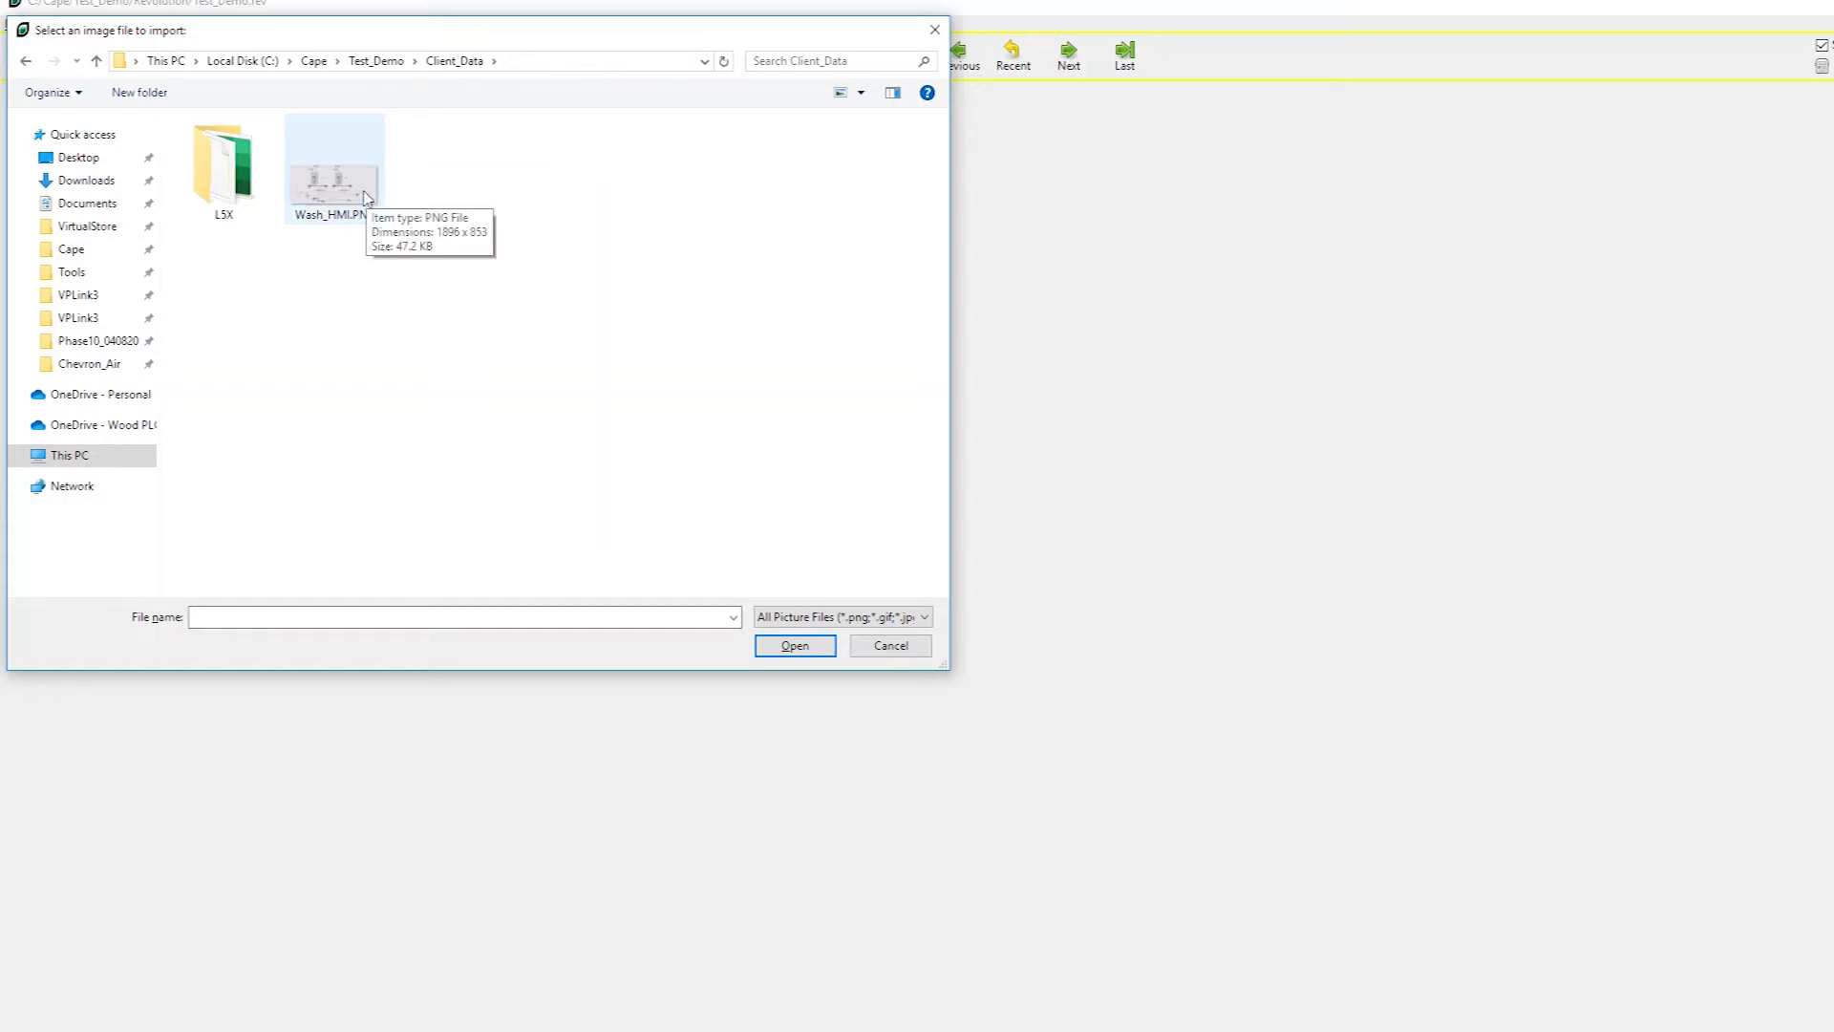
{"action": "double_click", "coordinate": [334, 177]}
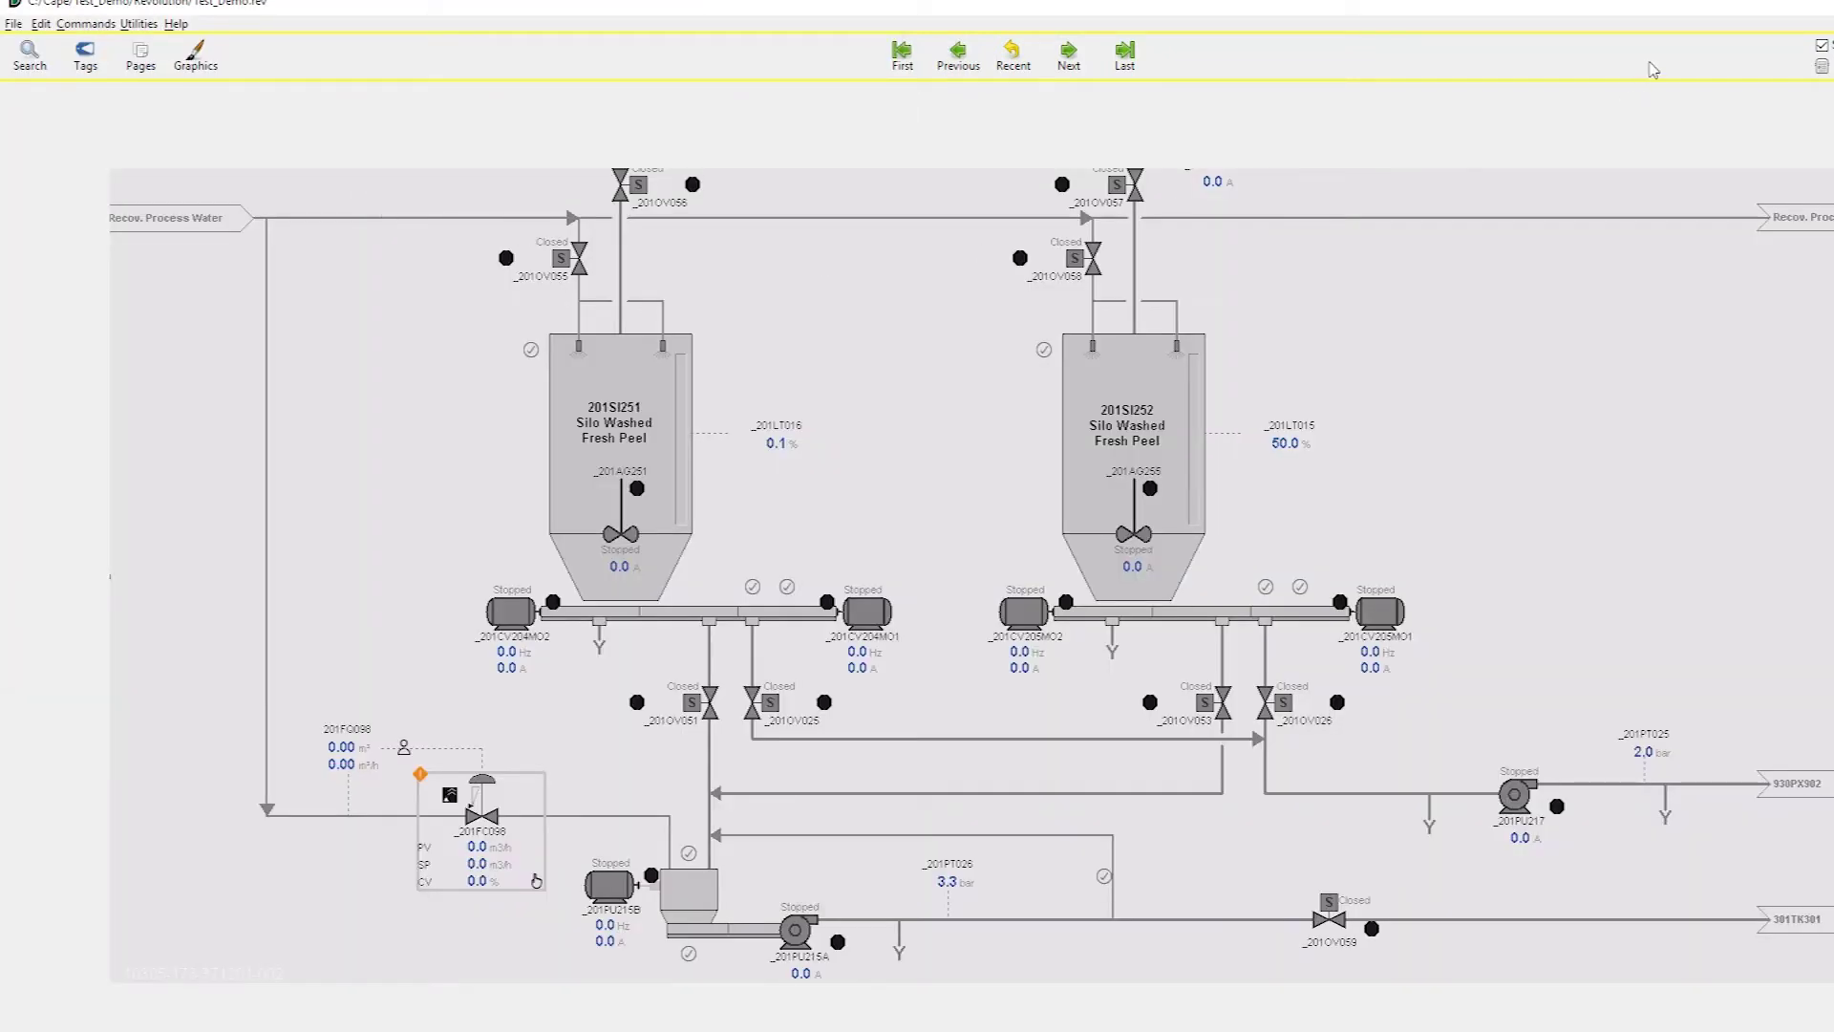
{"action": "left_click_drag", "start_coordinate": [1303, 395], "coordinate": [1289, 388]}
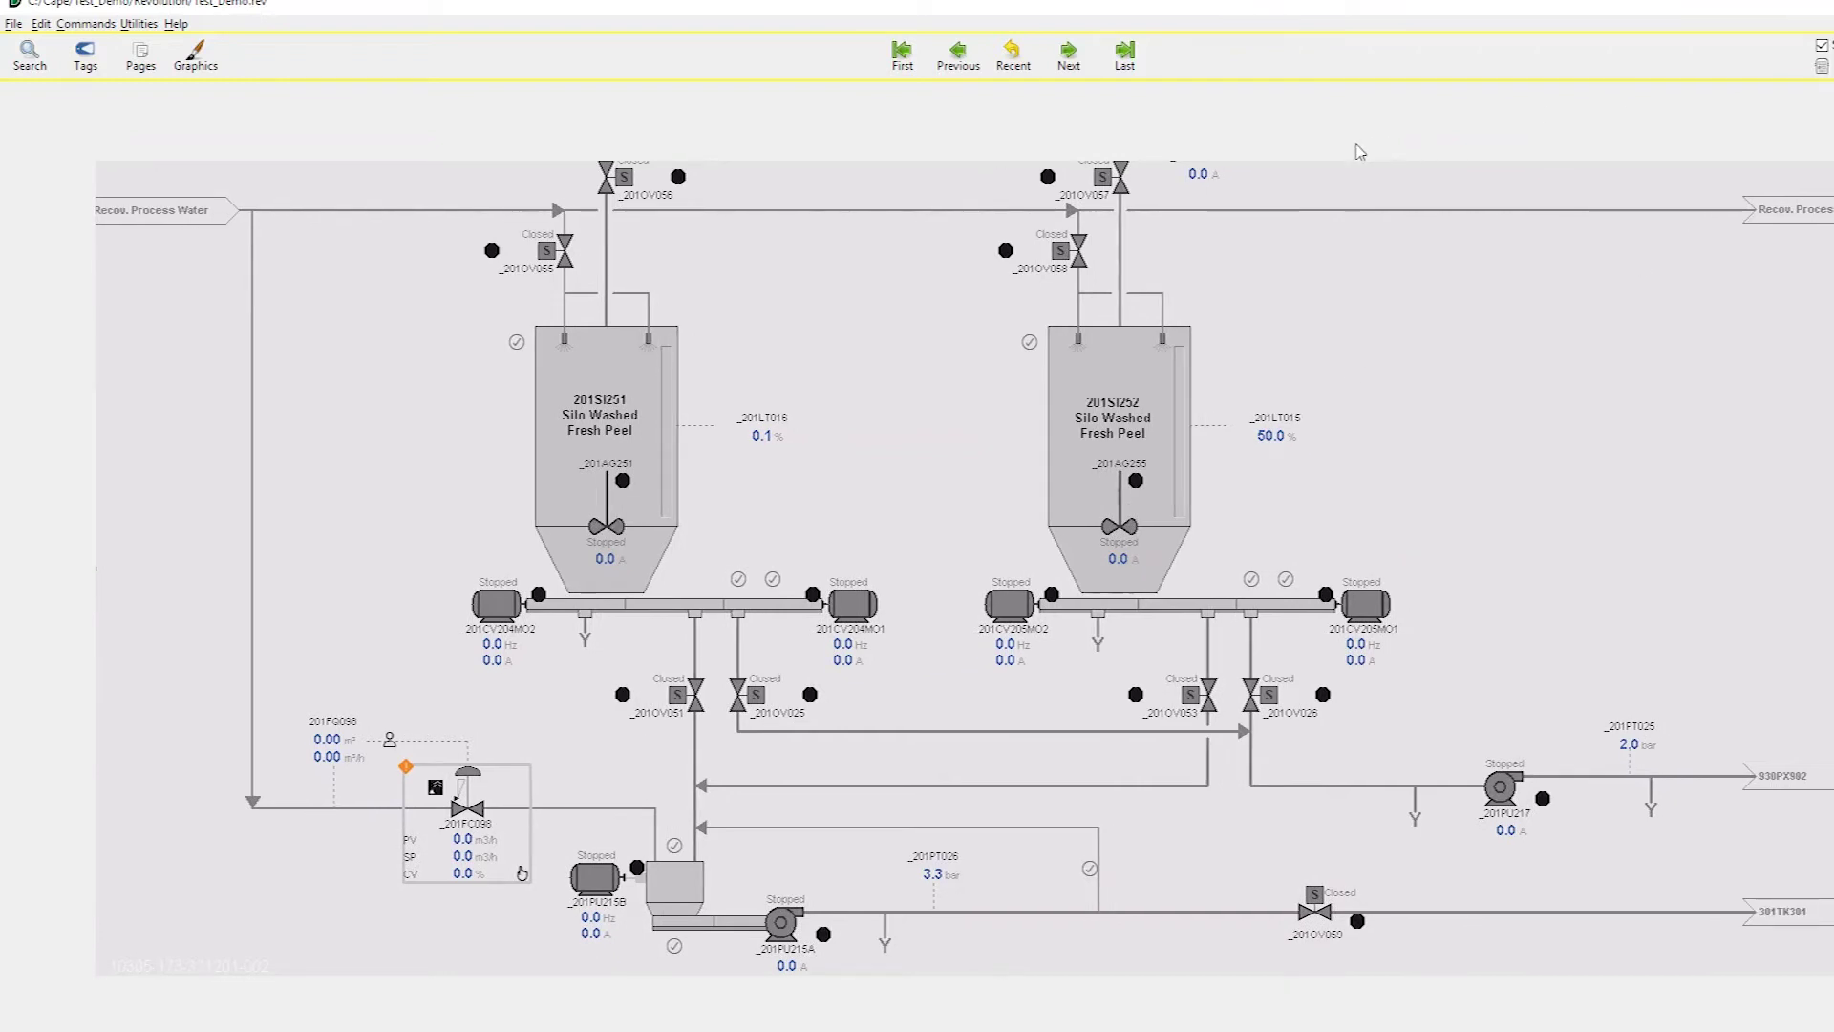
Step: Go to the next graphic page and search the tags for 059
{"action": "left_click", "coordinate": [1068, 55]}
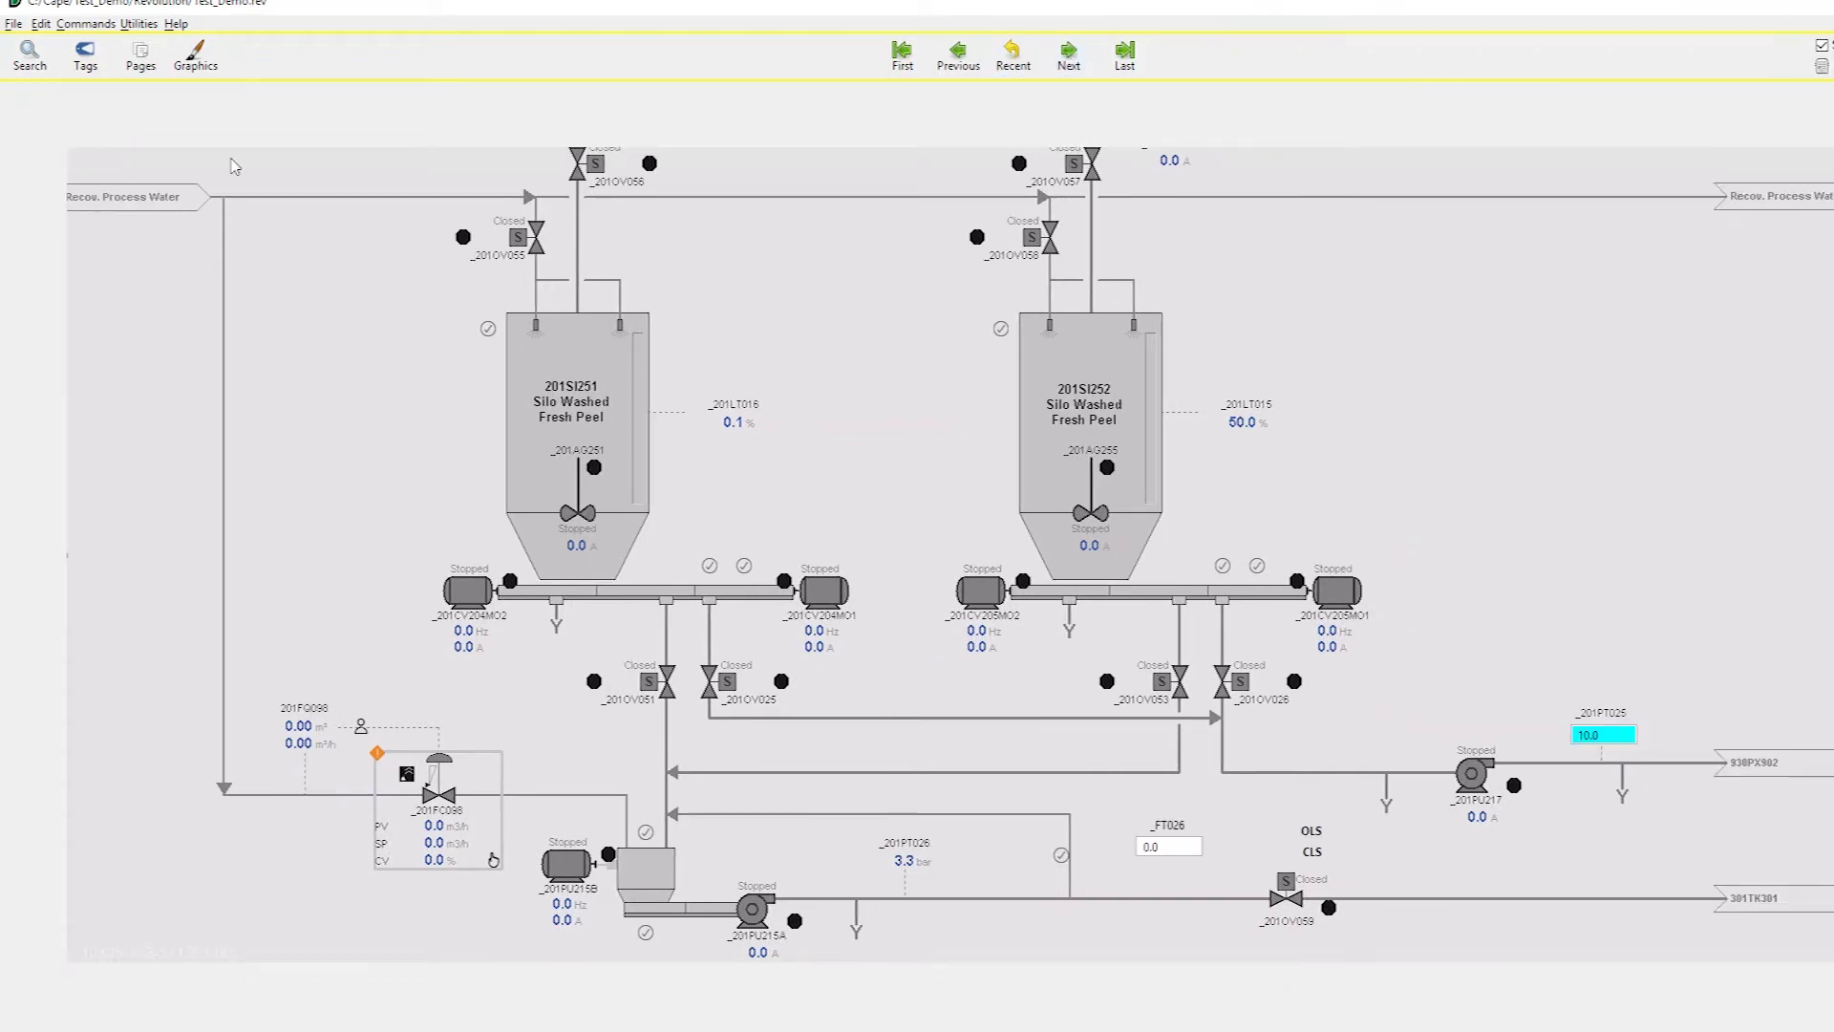
{"action": "left_click", "coordinate": [30, 55]}
{"action": "left_click_drag", "start_coordinate": [112, 45], "coordinate": [4, 21]}
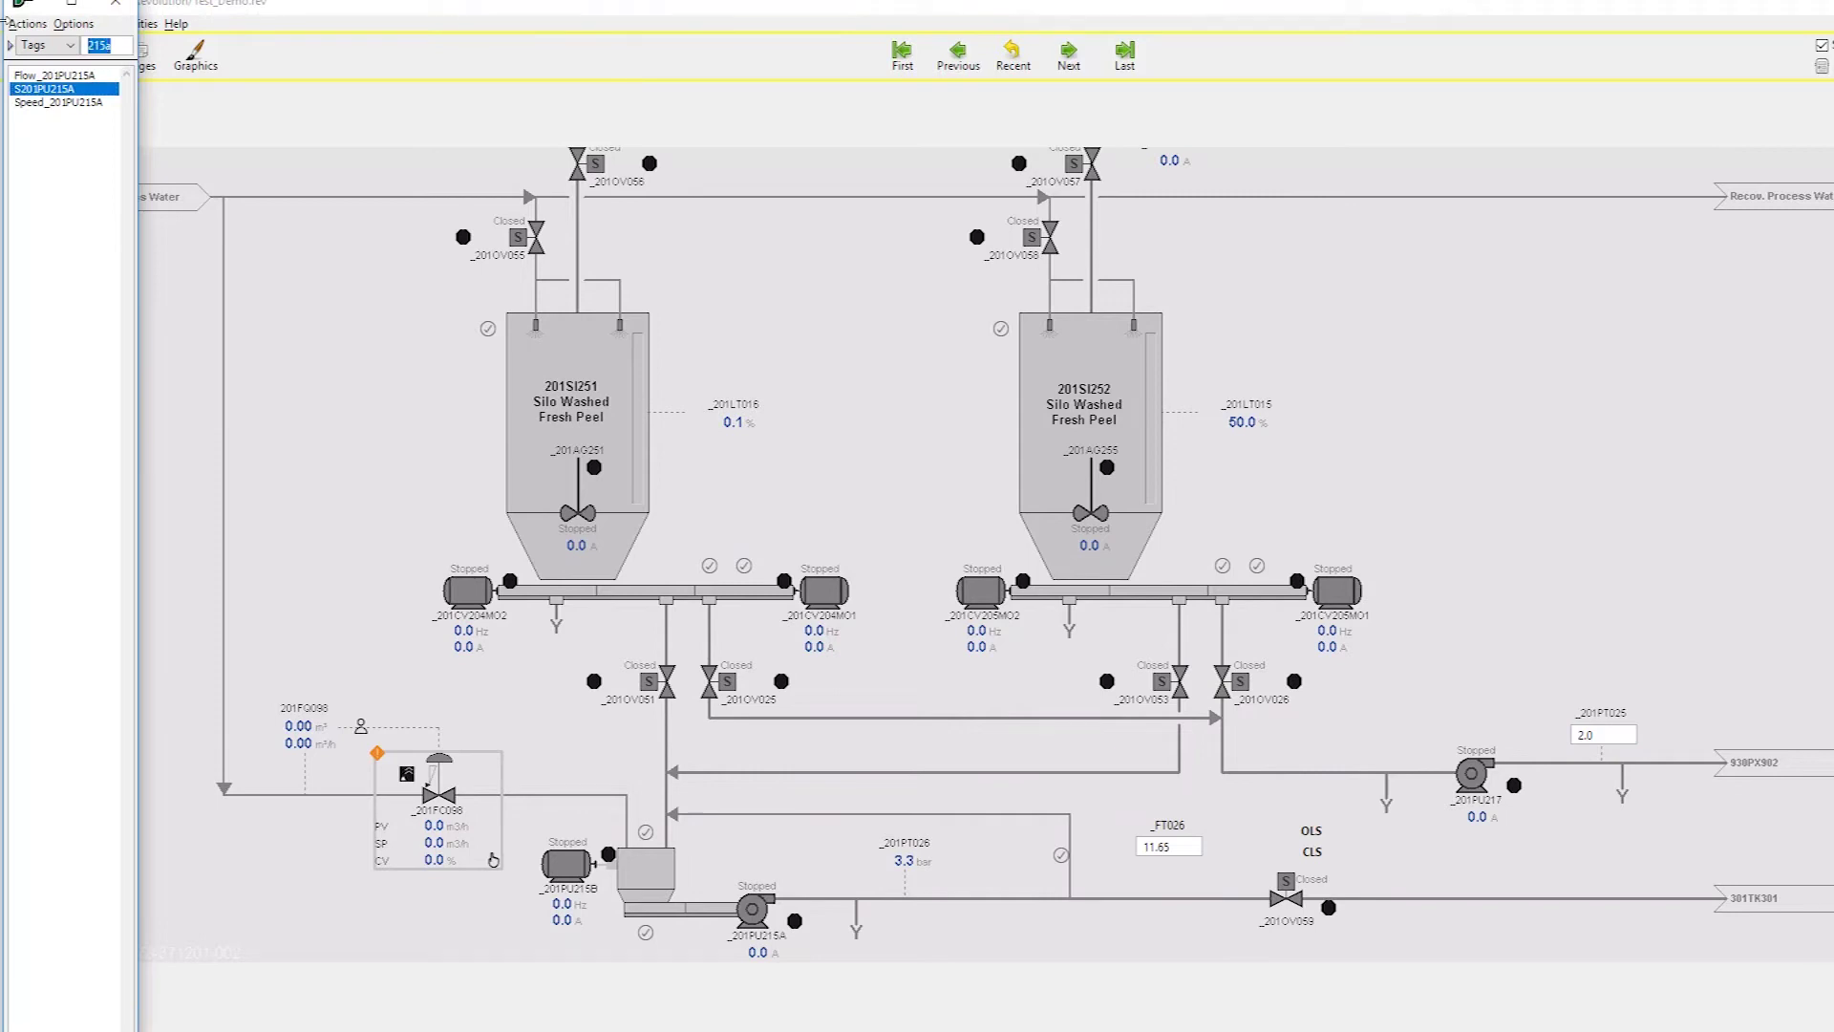
{"action": "type", "text": "059"}
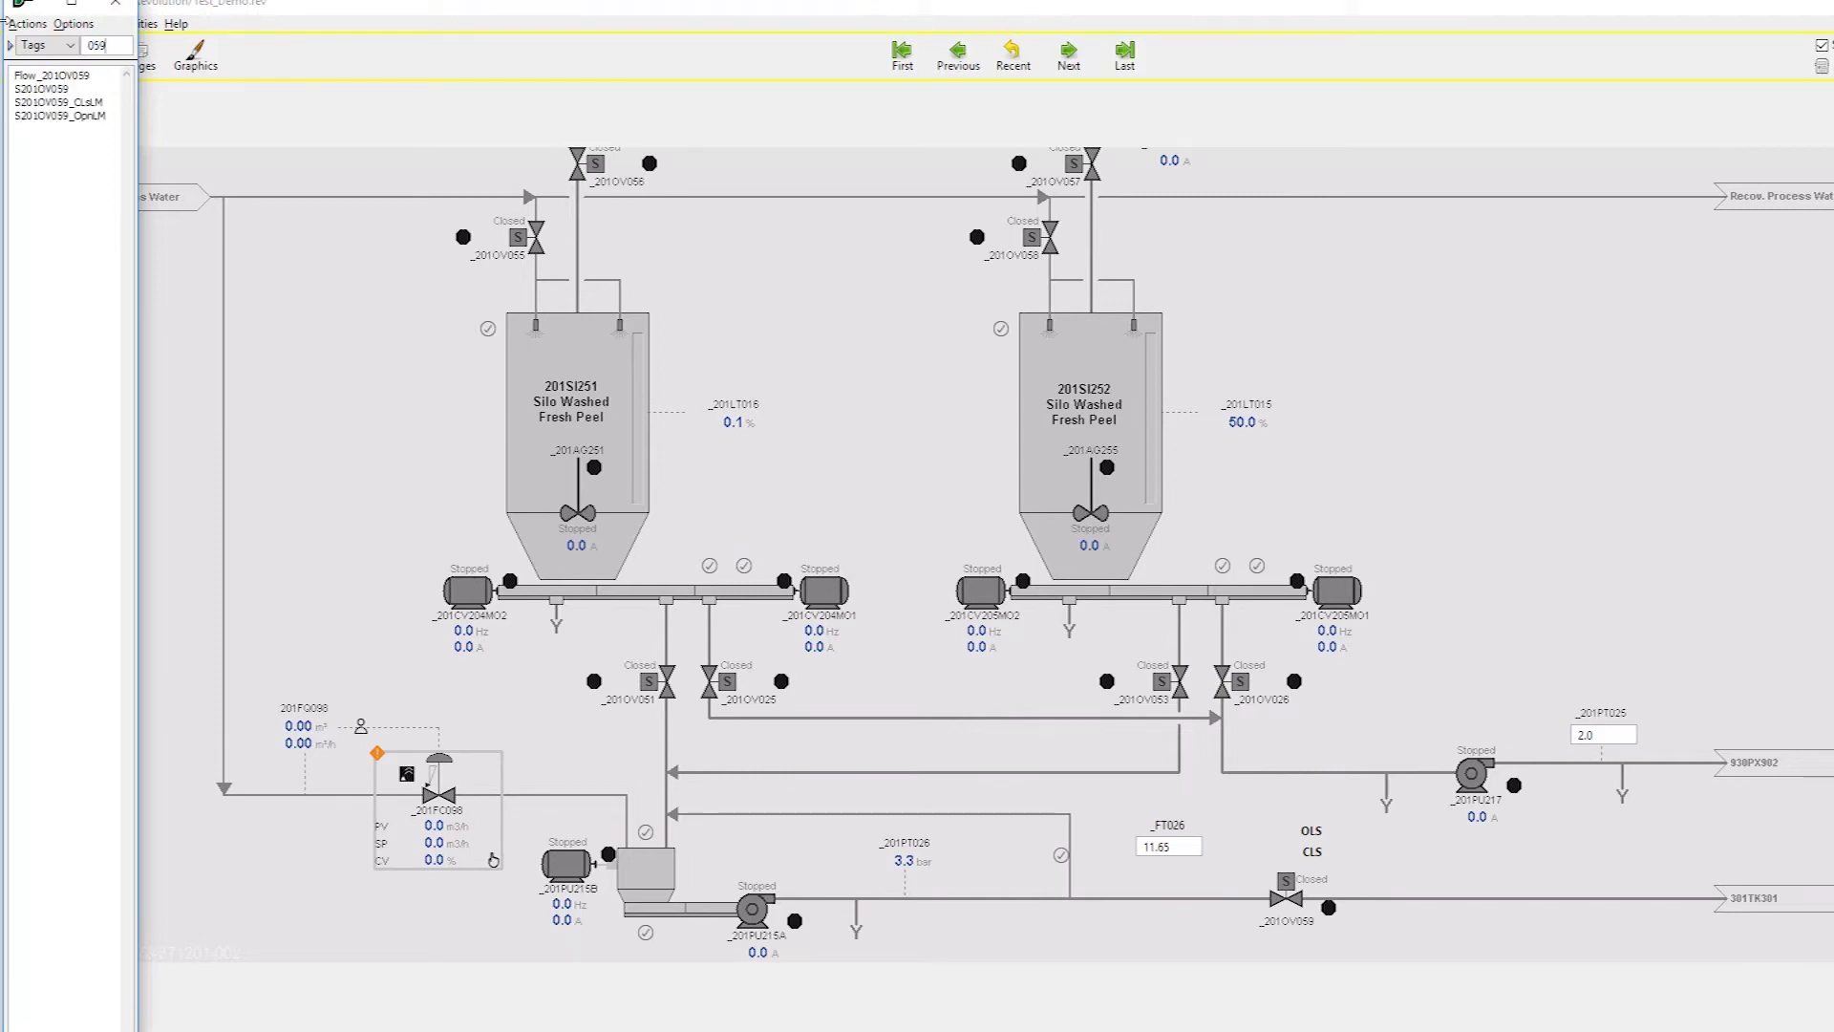
Step: Place a valve graphic from the VP3Graphics library over valve _201OV059 and fit it to the symbol
{"action": "left_click", "coordinate": [196, 55]}
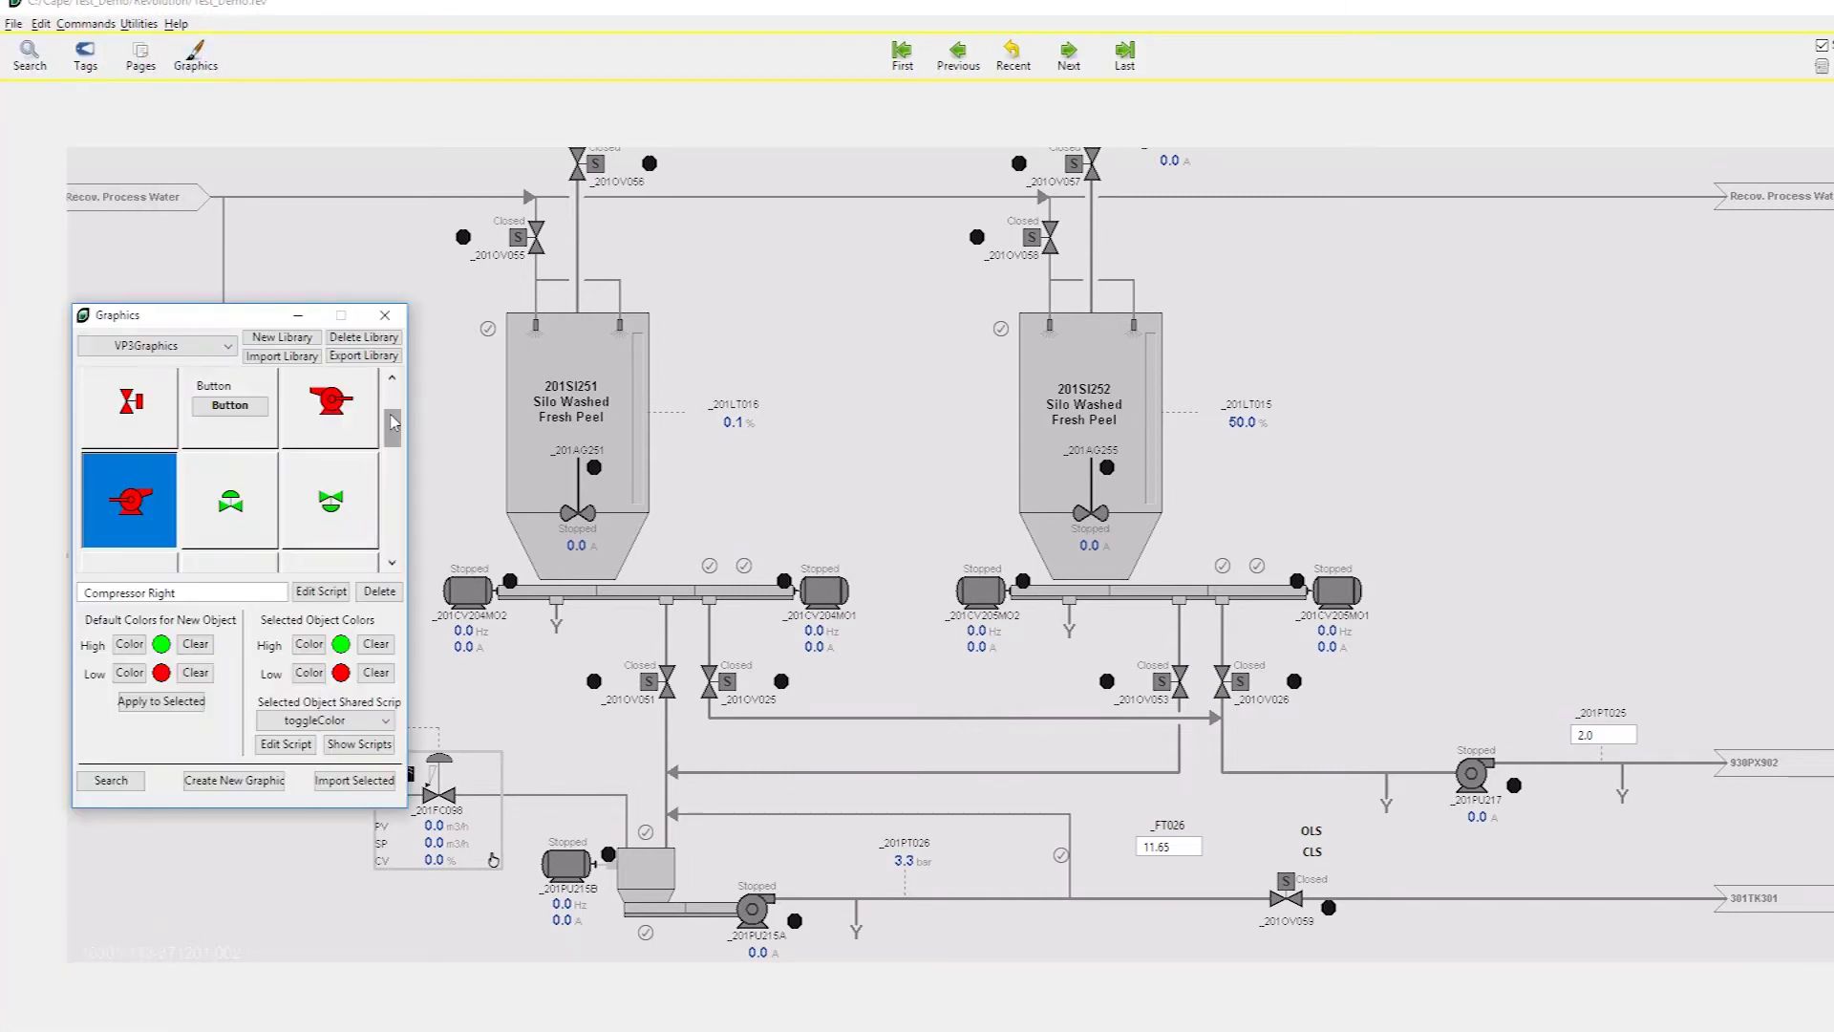
{"action": "scroll", "coordinate": [399, 422], "scroll_direction": "up", "scroll_amount": 2}
{"action": "left_click_drag", "start_coordinate": [129, 401], "coordinate": [1278, 905]}
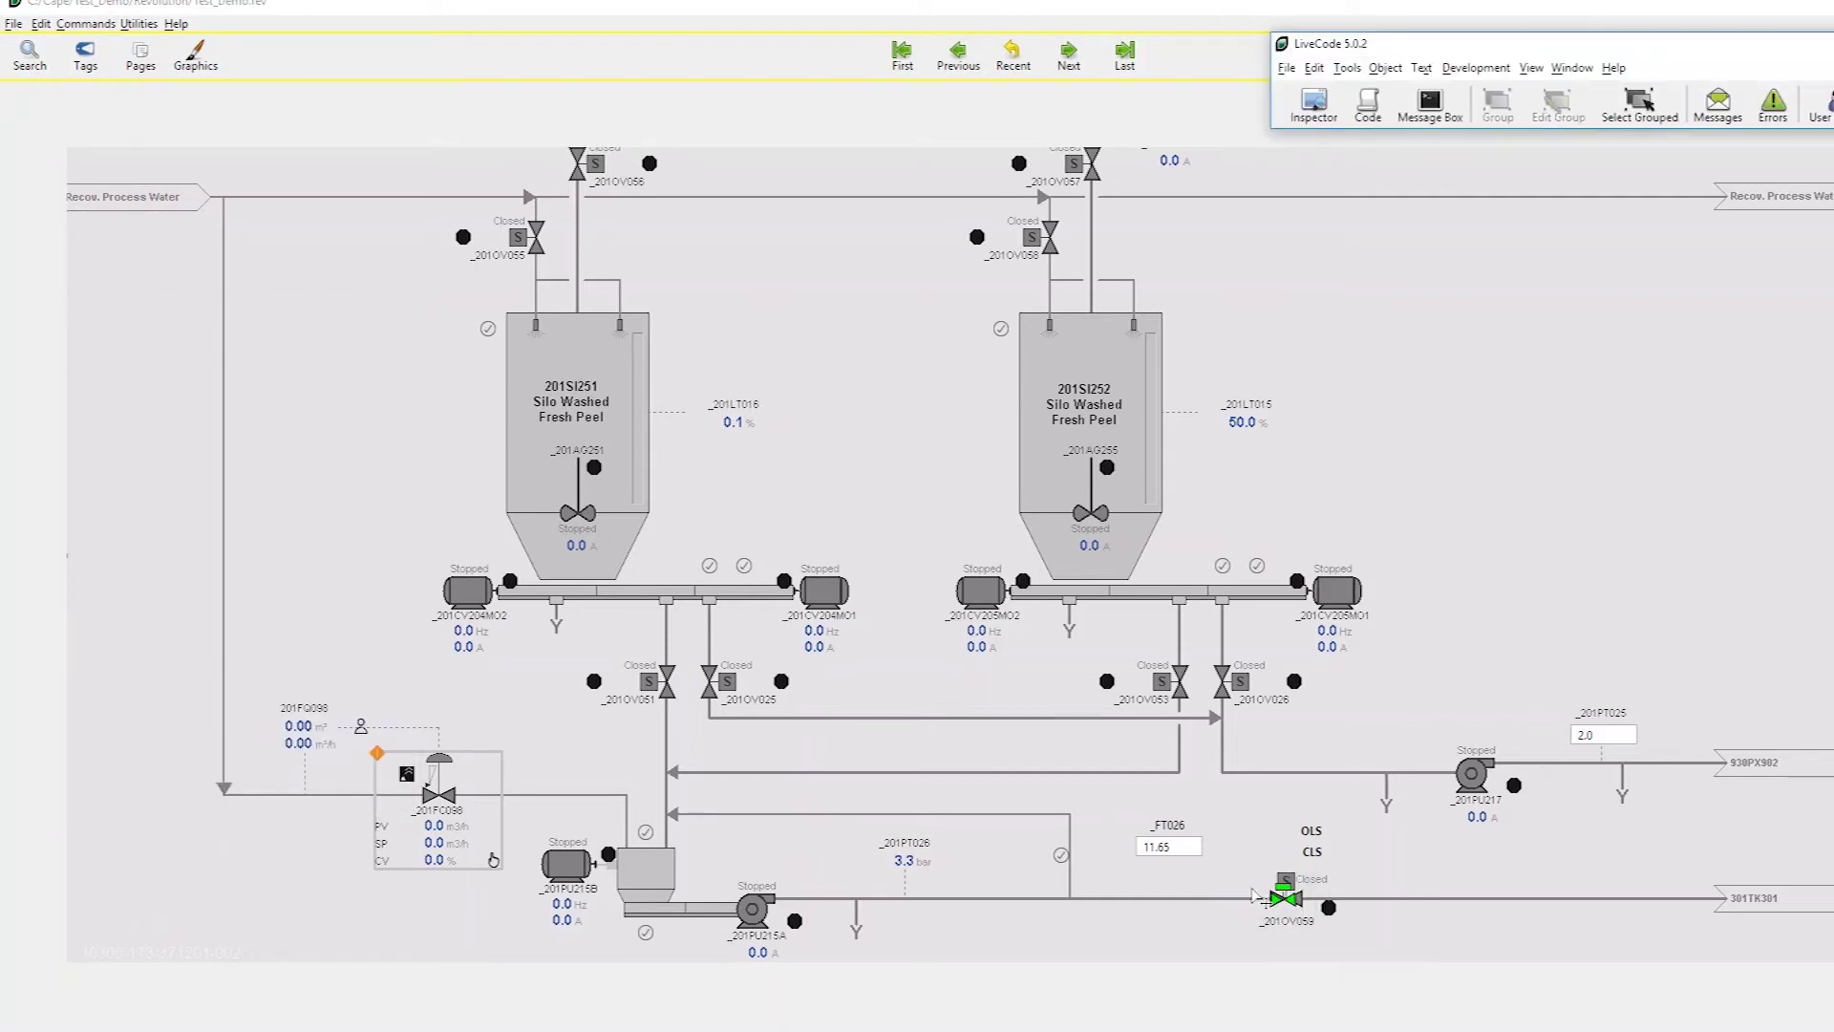
{"action": "left_click", "coordinate": [1286, 899]}
{"action": "left_click_drag", "start_coordinate": [1299, 905], "coordinate": [1307, 910]}
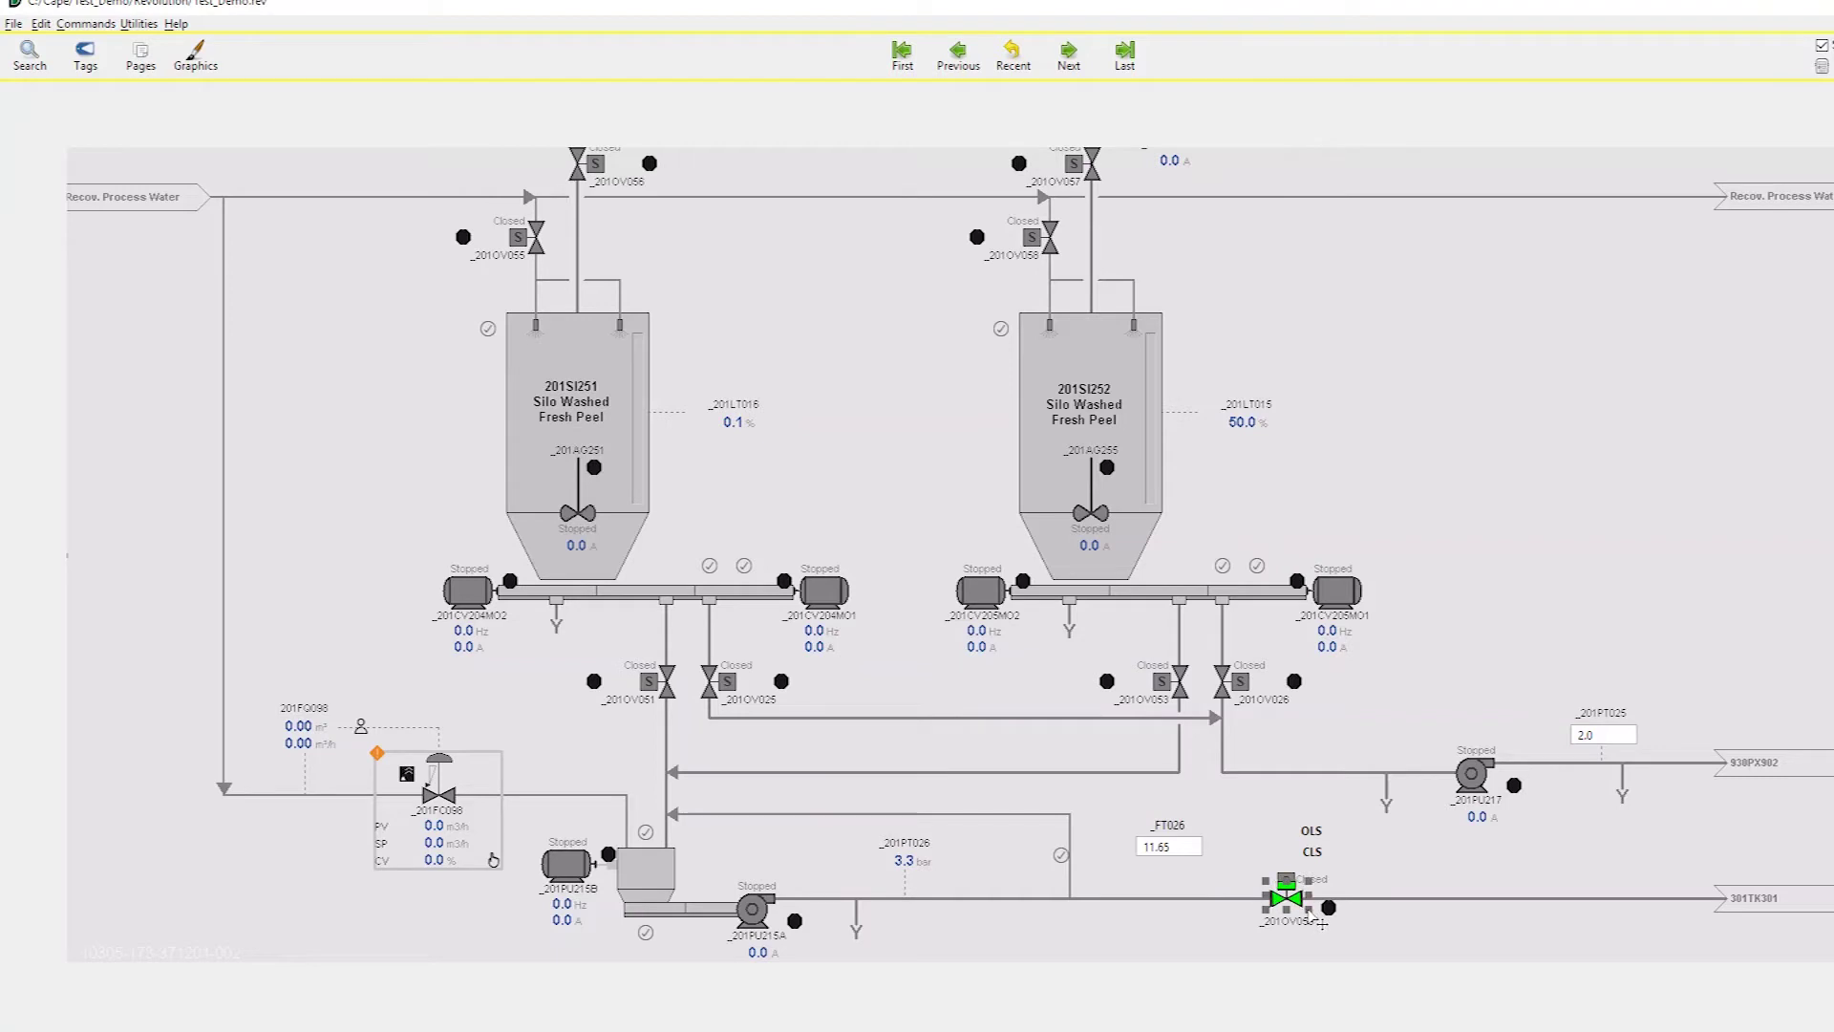
Step: Place a Light Indicator graphic for tag S201OV059_ClsLM beside the CLS label
{"action": "left_click", "coordinate": [85, 55]}
{"action": "left_click", "coordinate": [84, 102]}
{"action": "left_click", "coordinate": [196, 55]}
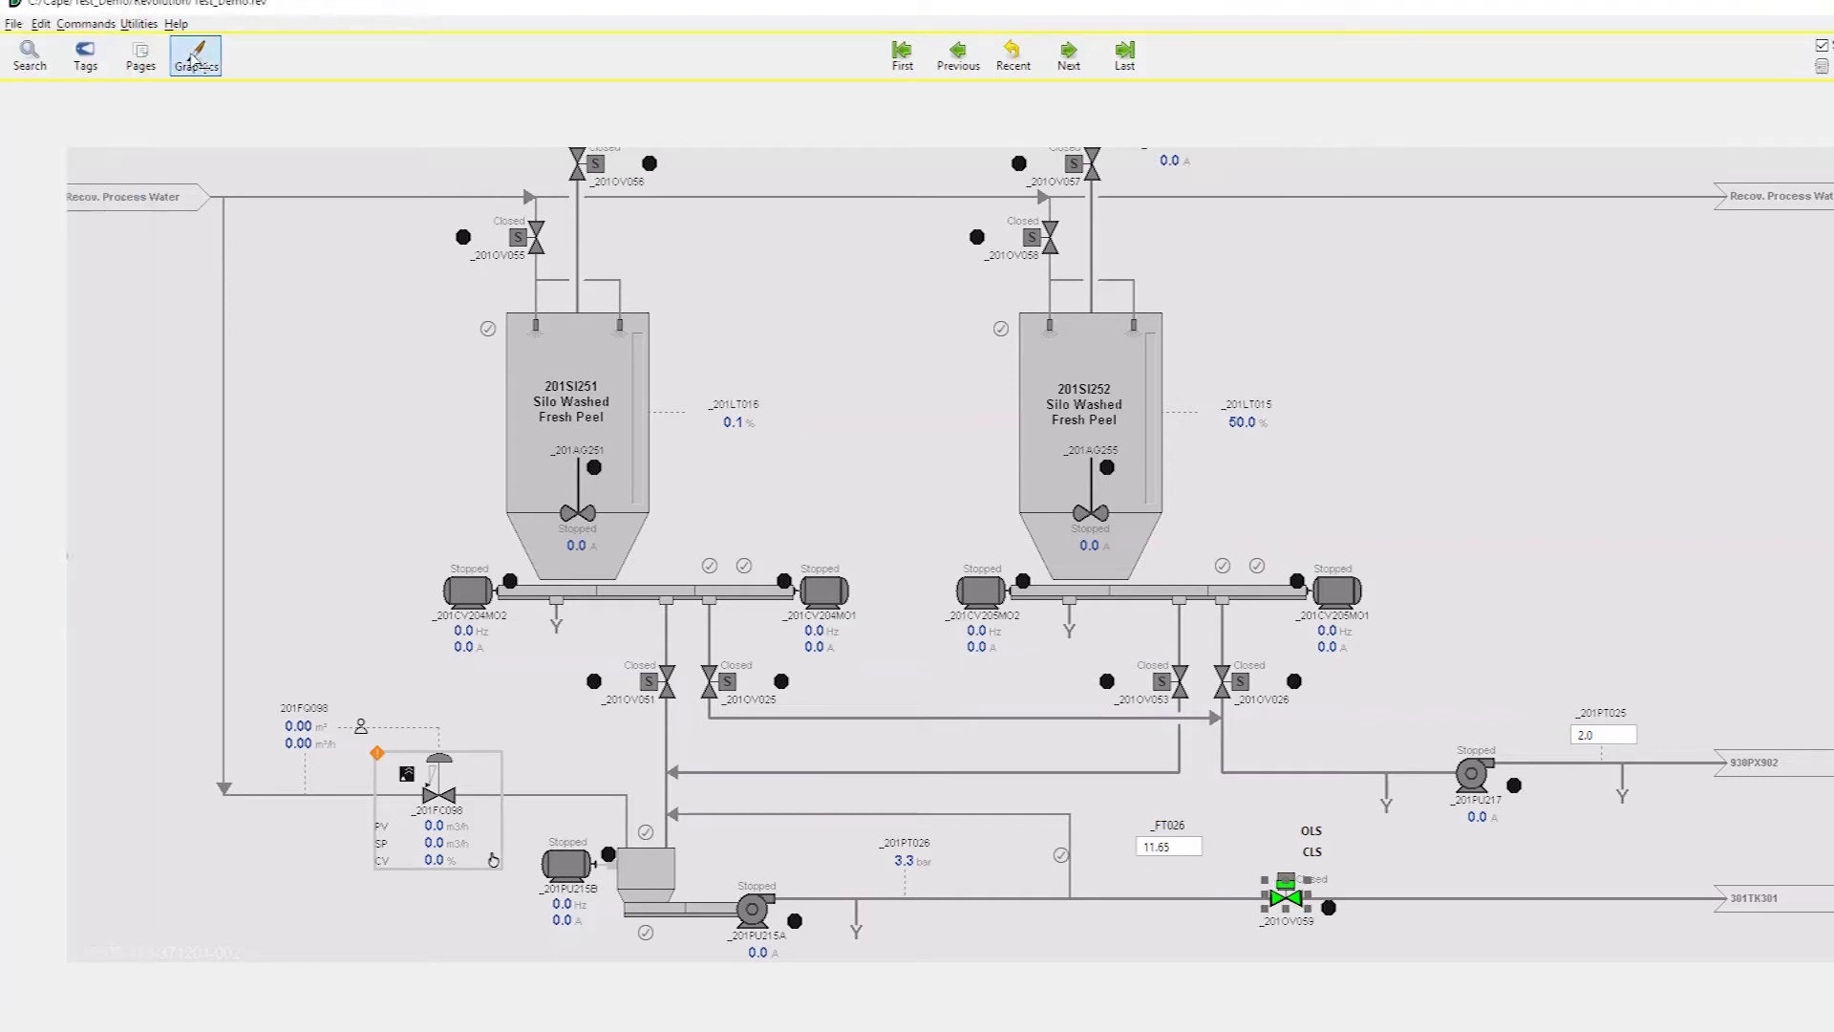
{"action": "left_click_drag", "start_coordinate": [393, 412], "coordinate": [395, 477]}
{"action": "left_click", "coordinate": [330, 497]}
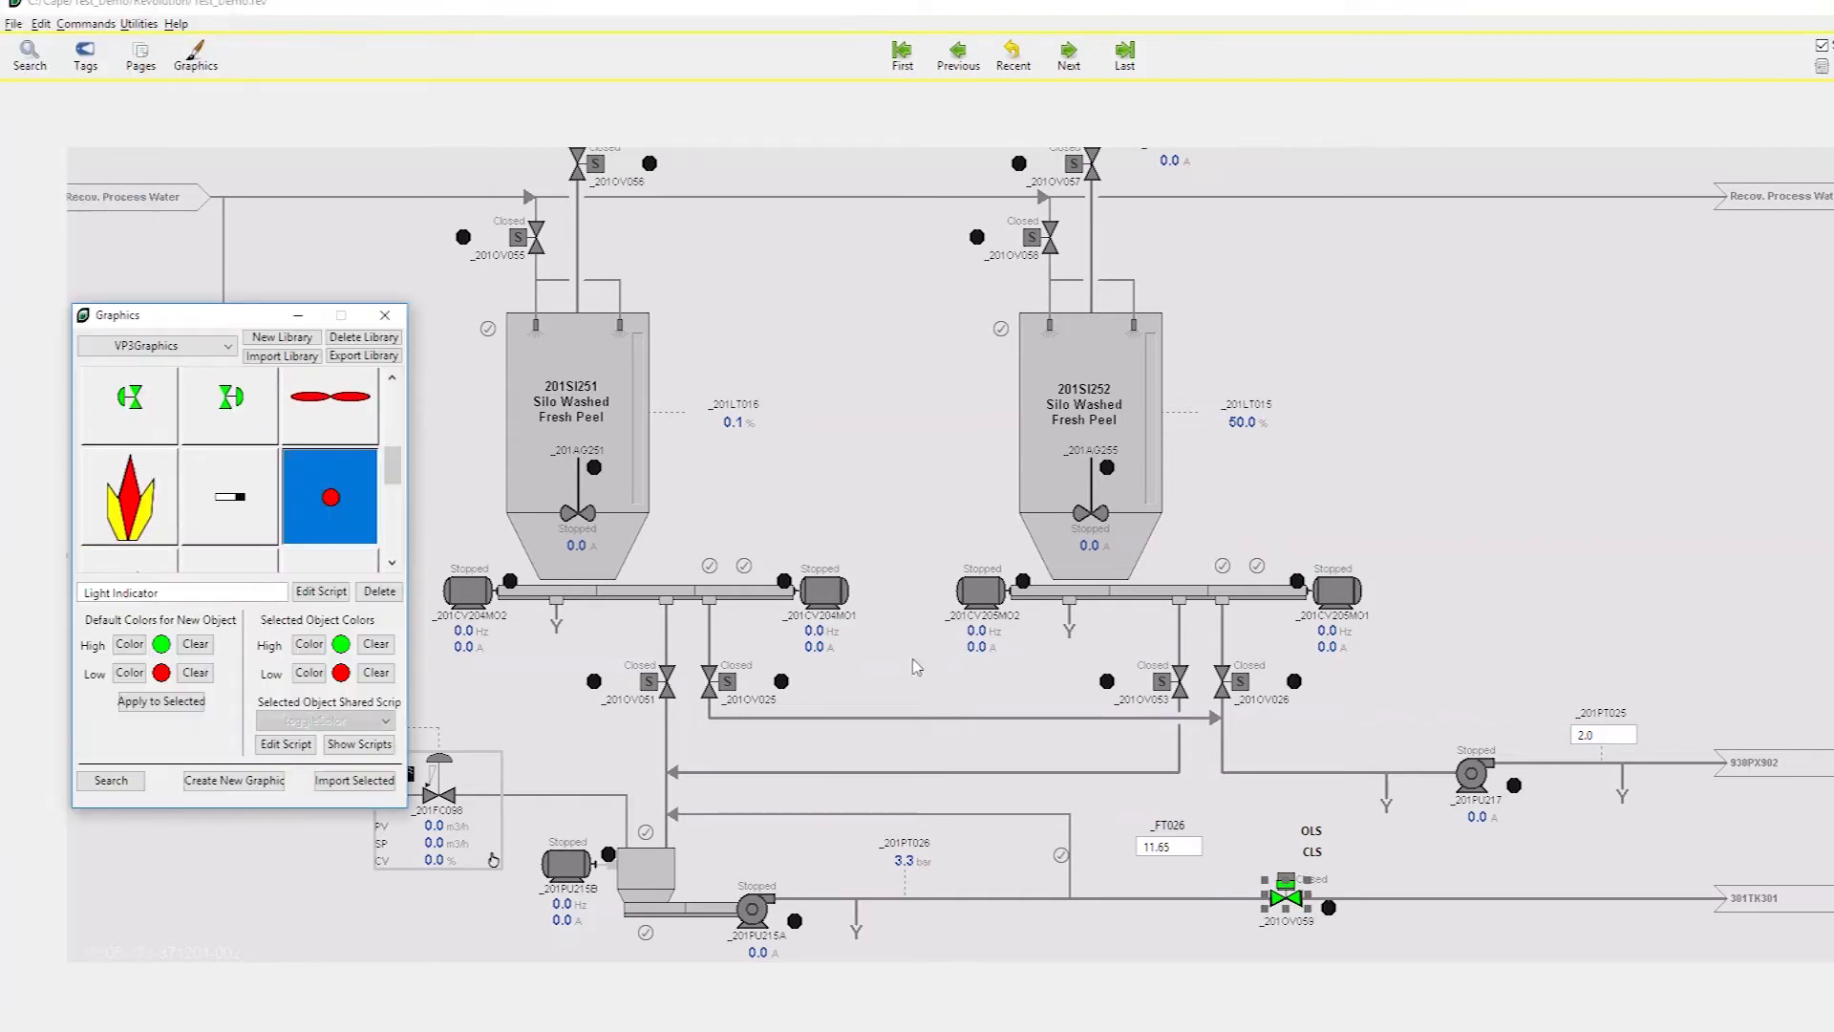
{"action": "left_click", "coordinate": [1346, 851]}
Step: Place a Light Indicator graphic for tag S201OV059_OpnLM beside the OLS label
{"action": "left_click", "coordinate": [124, 778]}
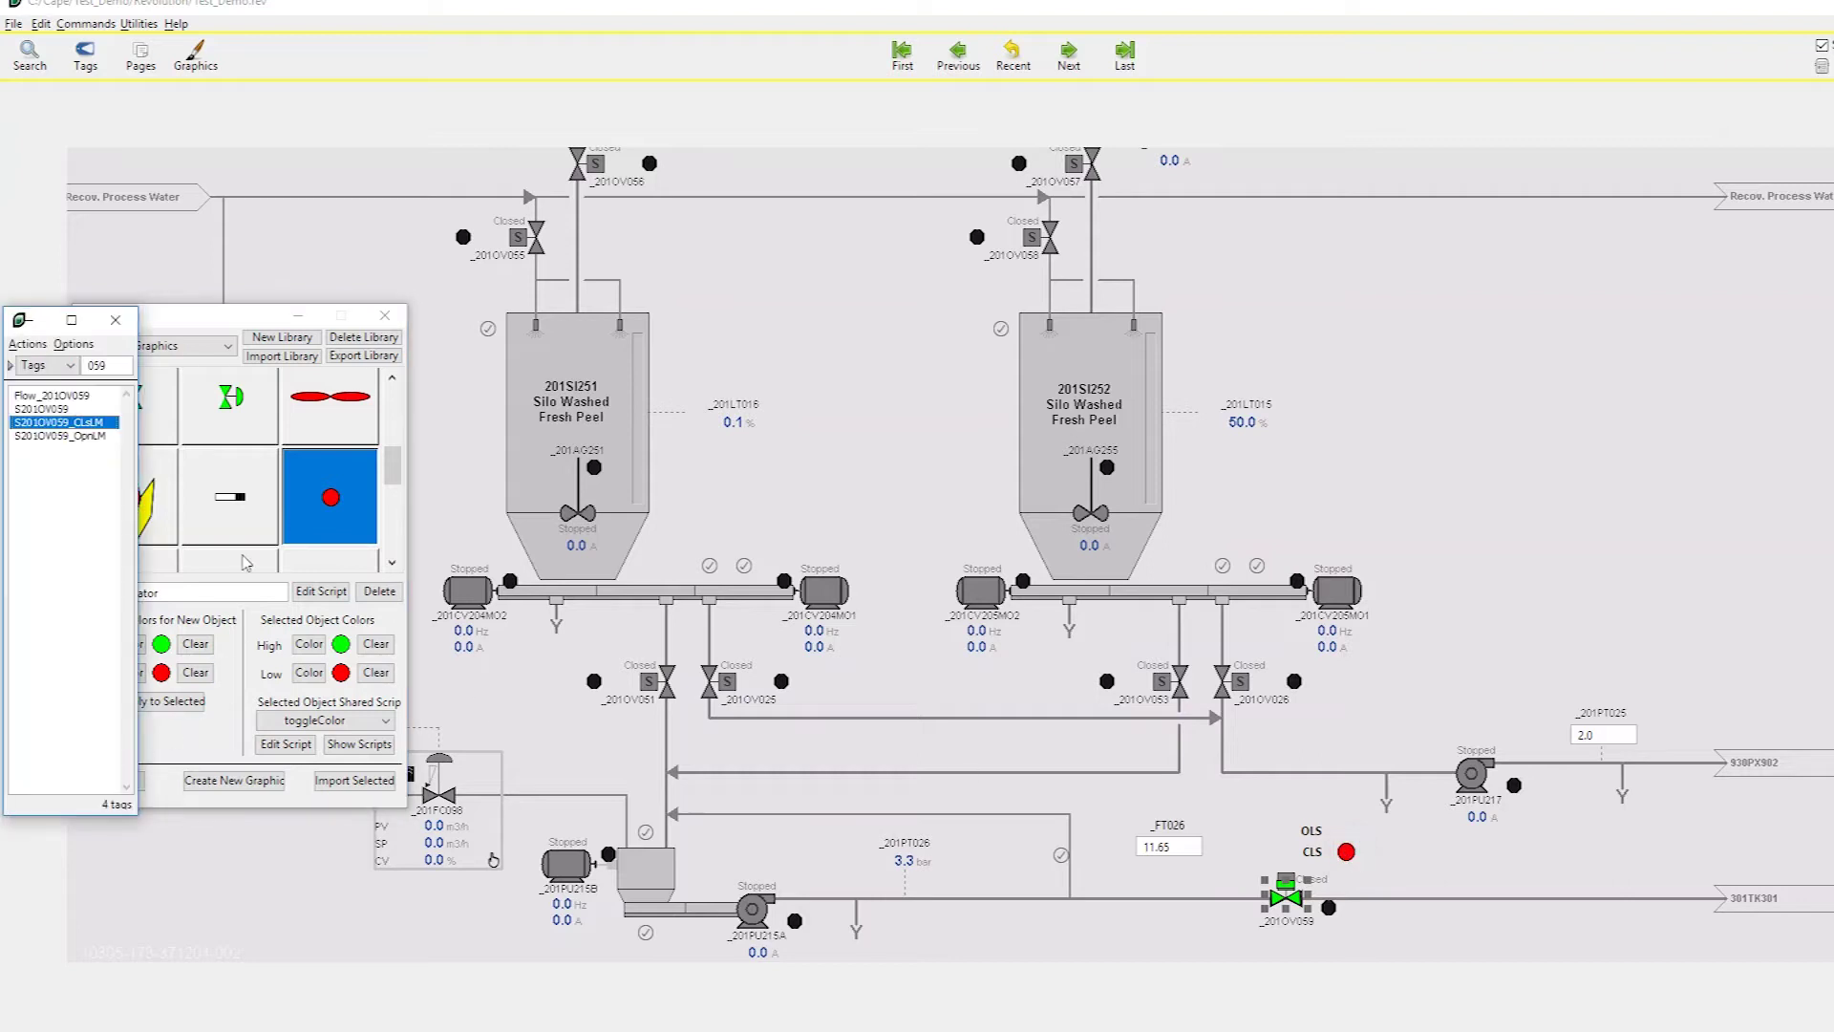
{"action": "left_click", "coordinate": [100, 435]}
{"action": "left_click", "coordinate": [291, 490]}
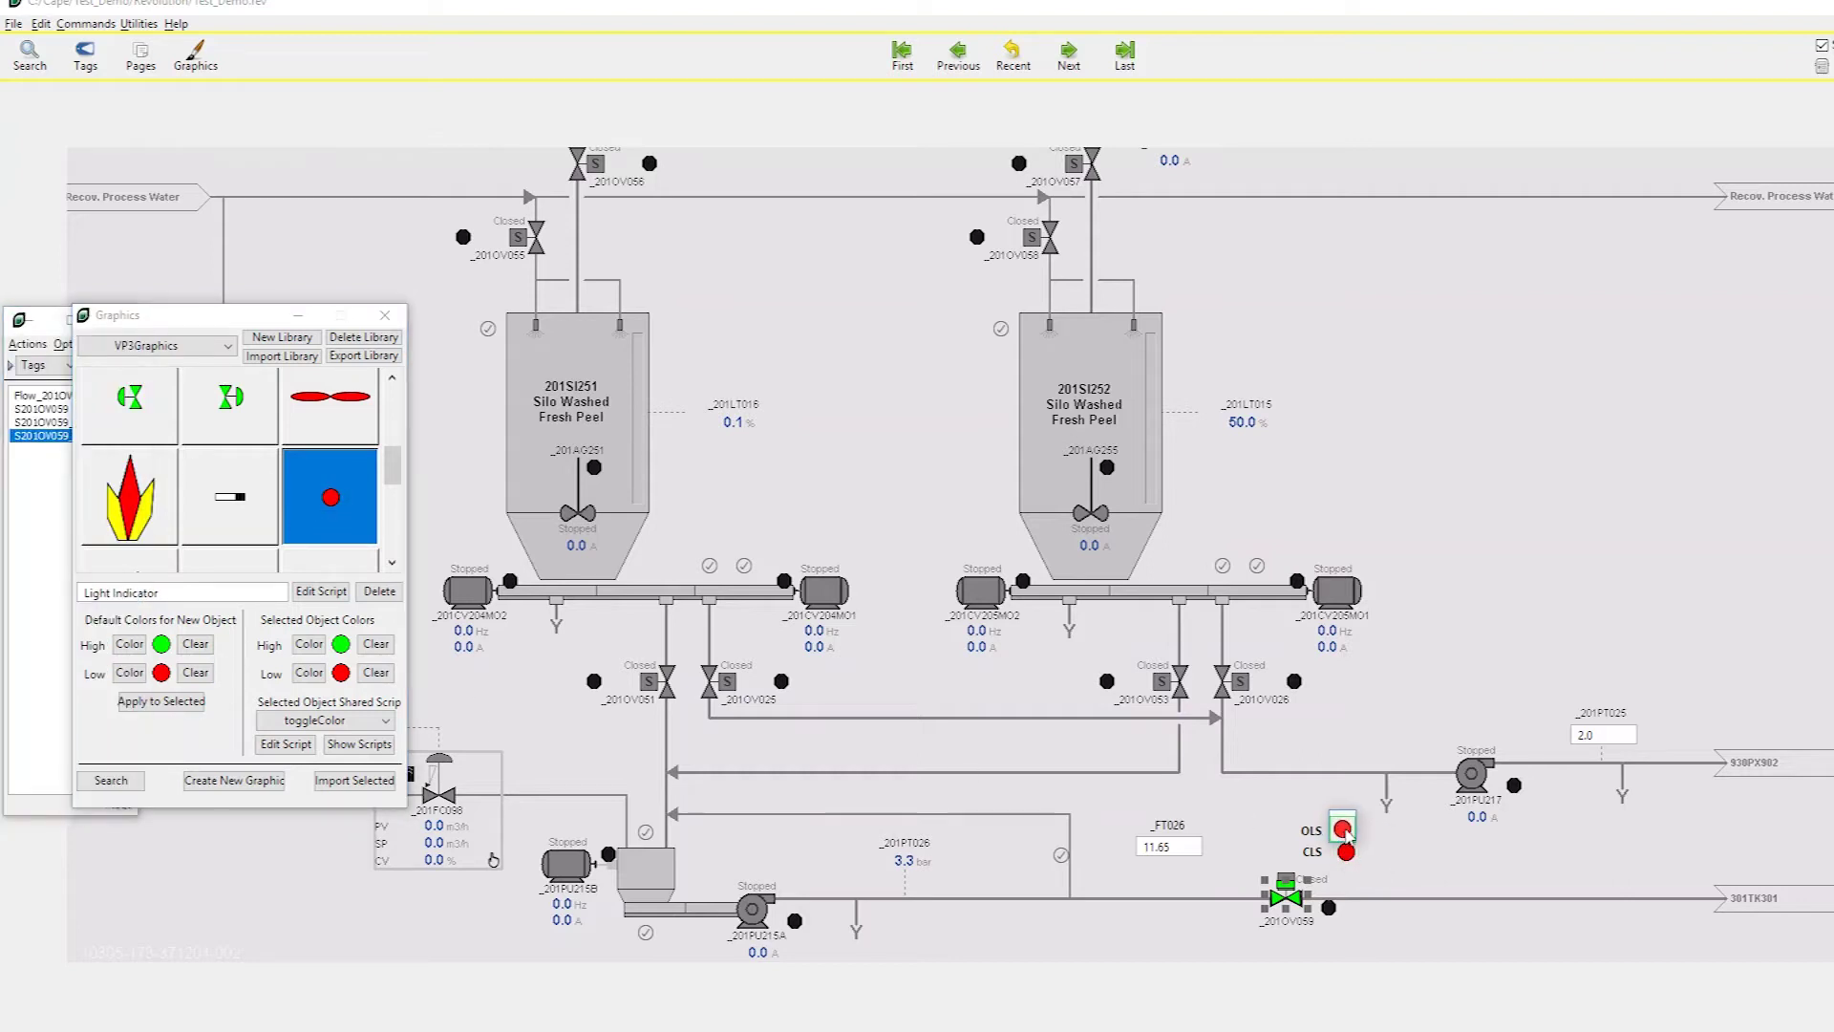
{"action": "left_click", "coordinate": [1345, 828]}
Step: Place a pump graphic for tag S201PU215A over pump _201PU215A and lock the background screenshot's location
{"action": "left_click", "coordinate": [23, 55]}
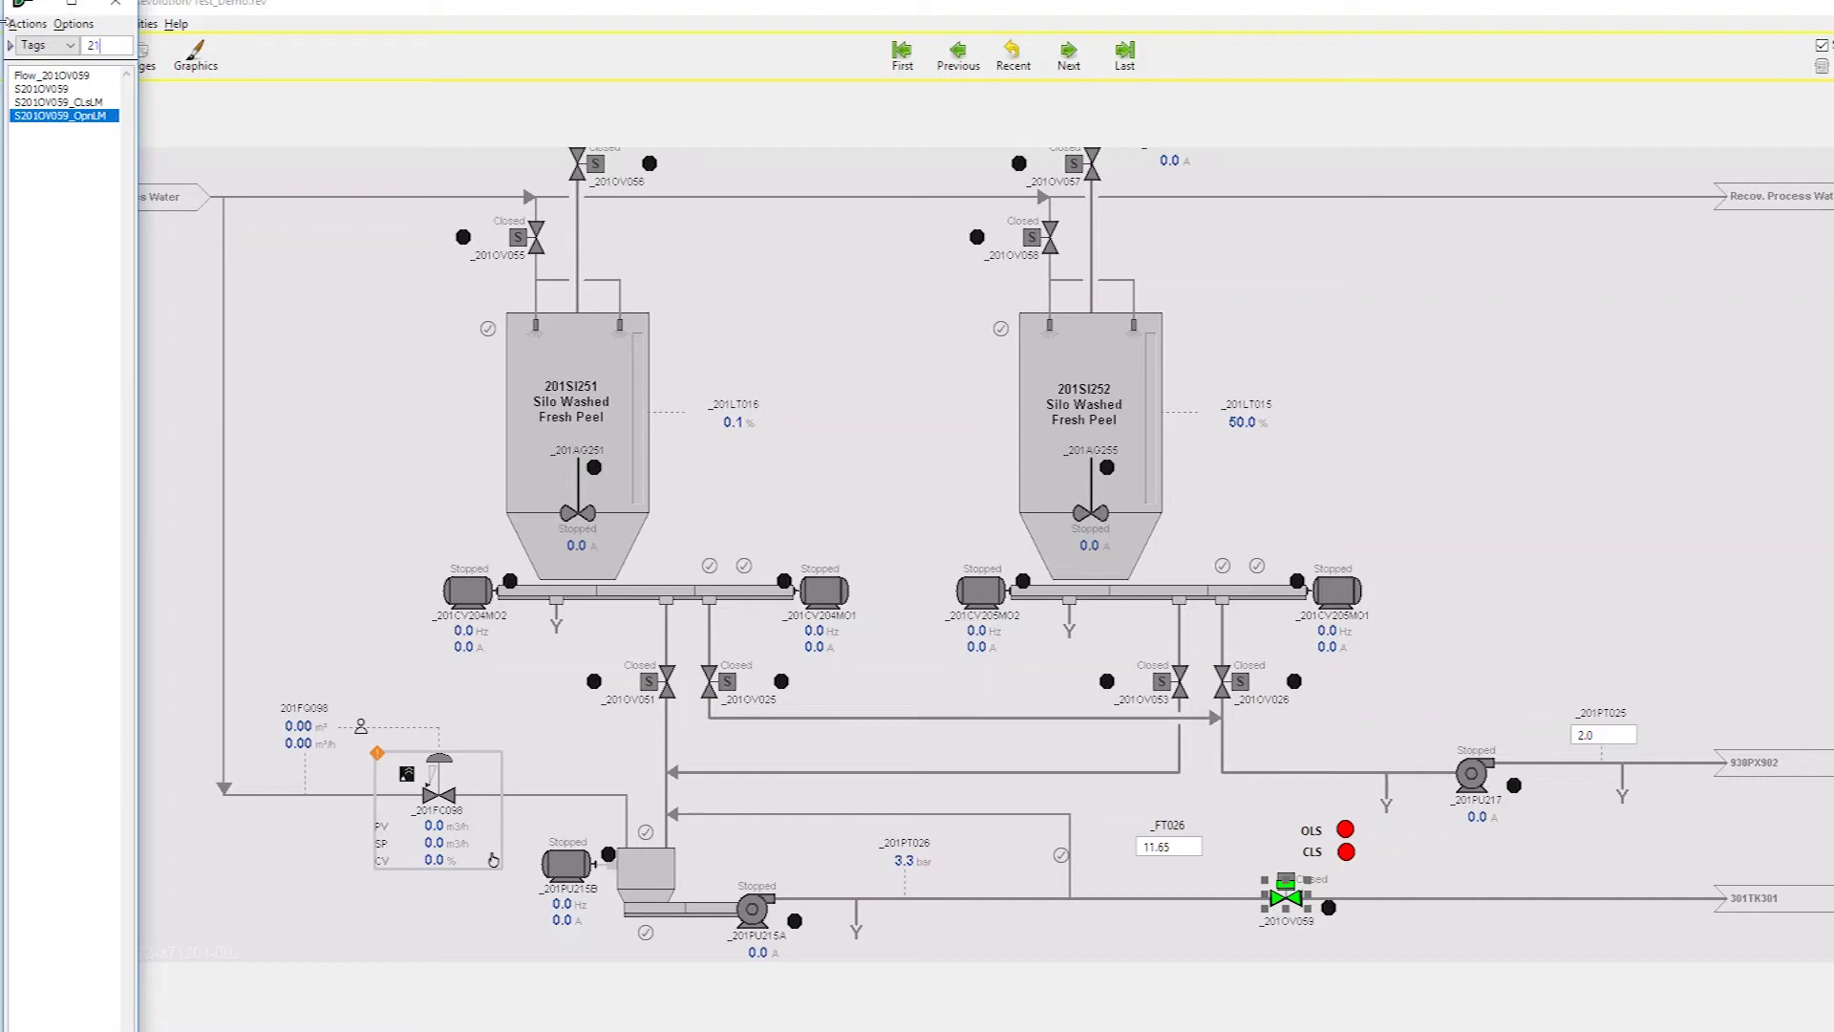
{"action": "key", "text": "Return"}
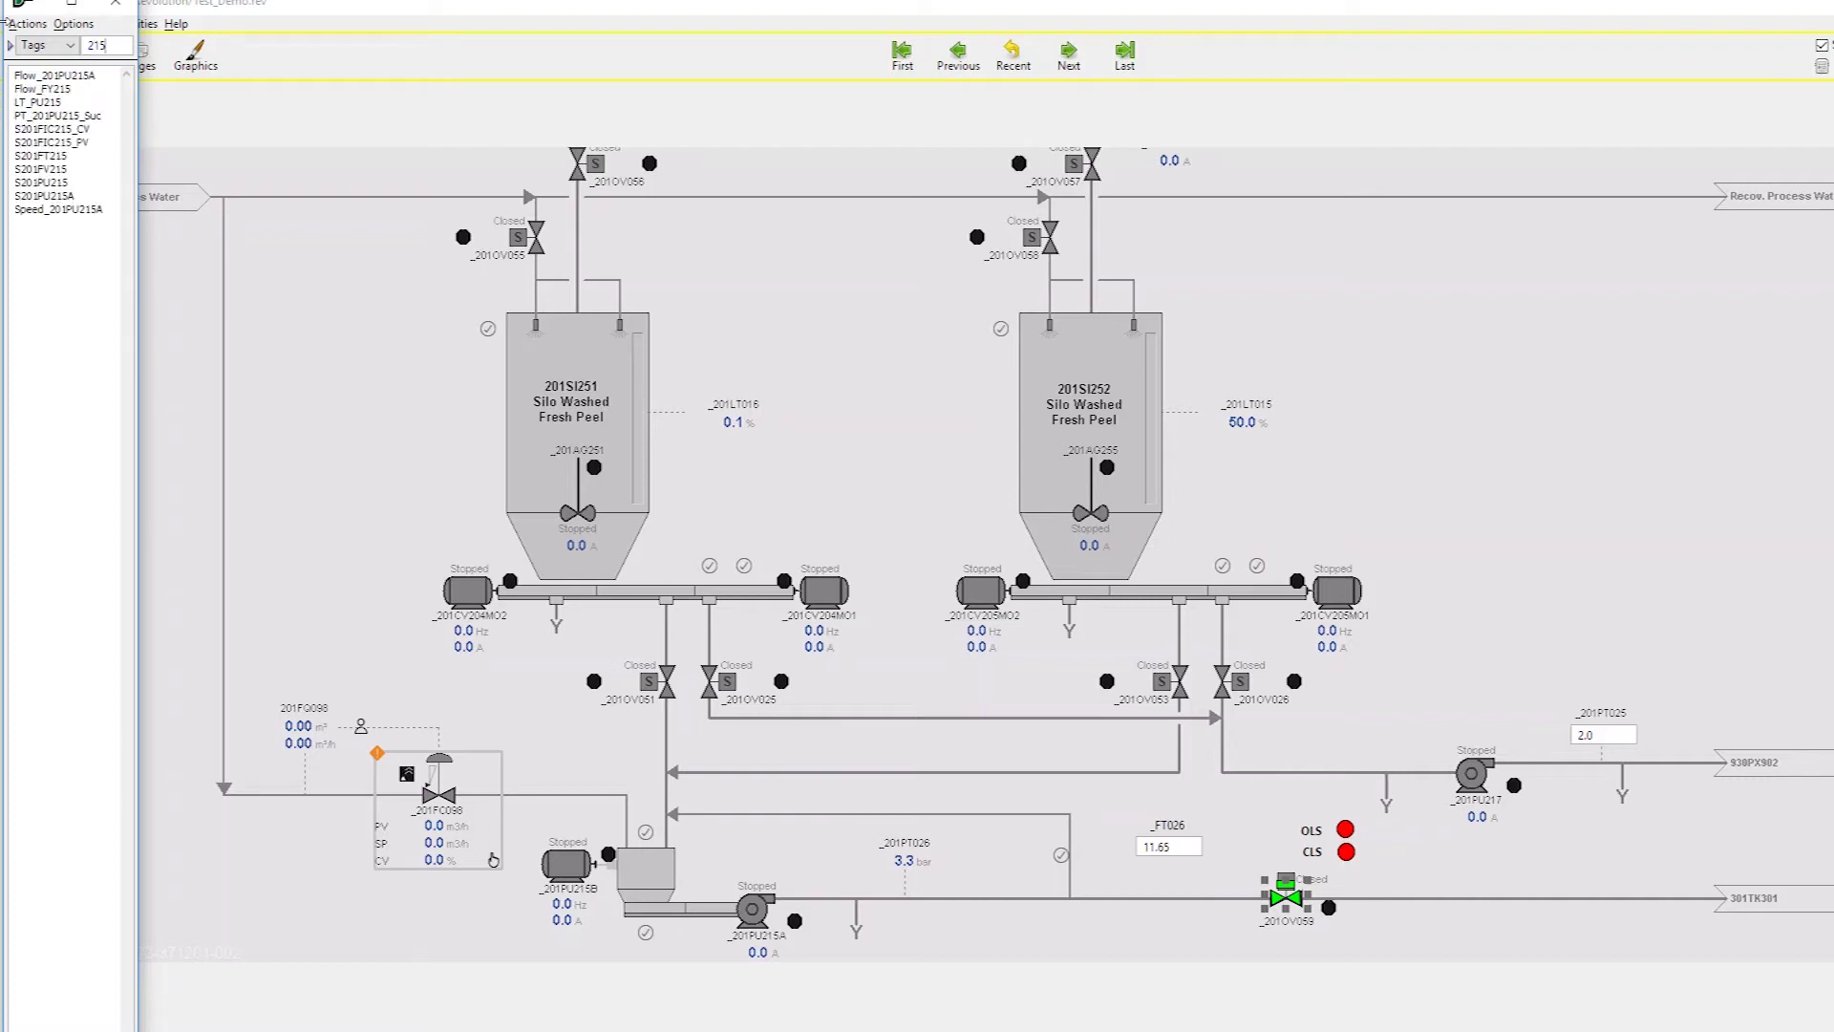
{"action": "left_click", "coordinate": [74, 197]}
{"action": "left_click", "coordinate": [207, 53]}
{"action": "left_click_drag", "start_coordinate": [392, 459], "coordinate": [382, 419]}
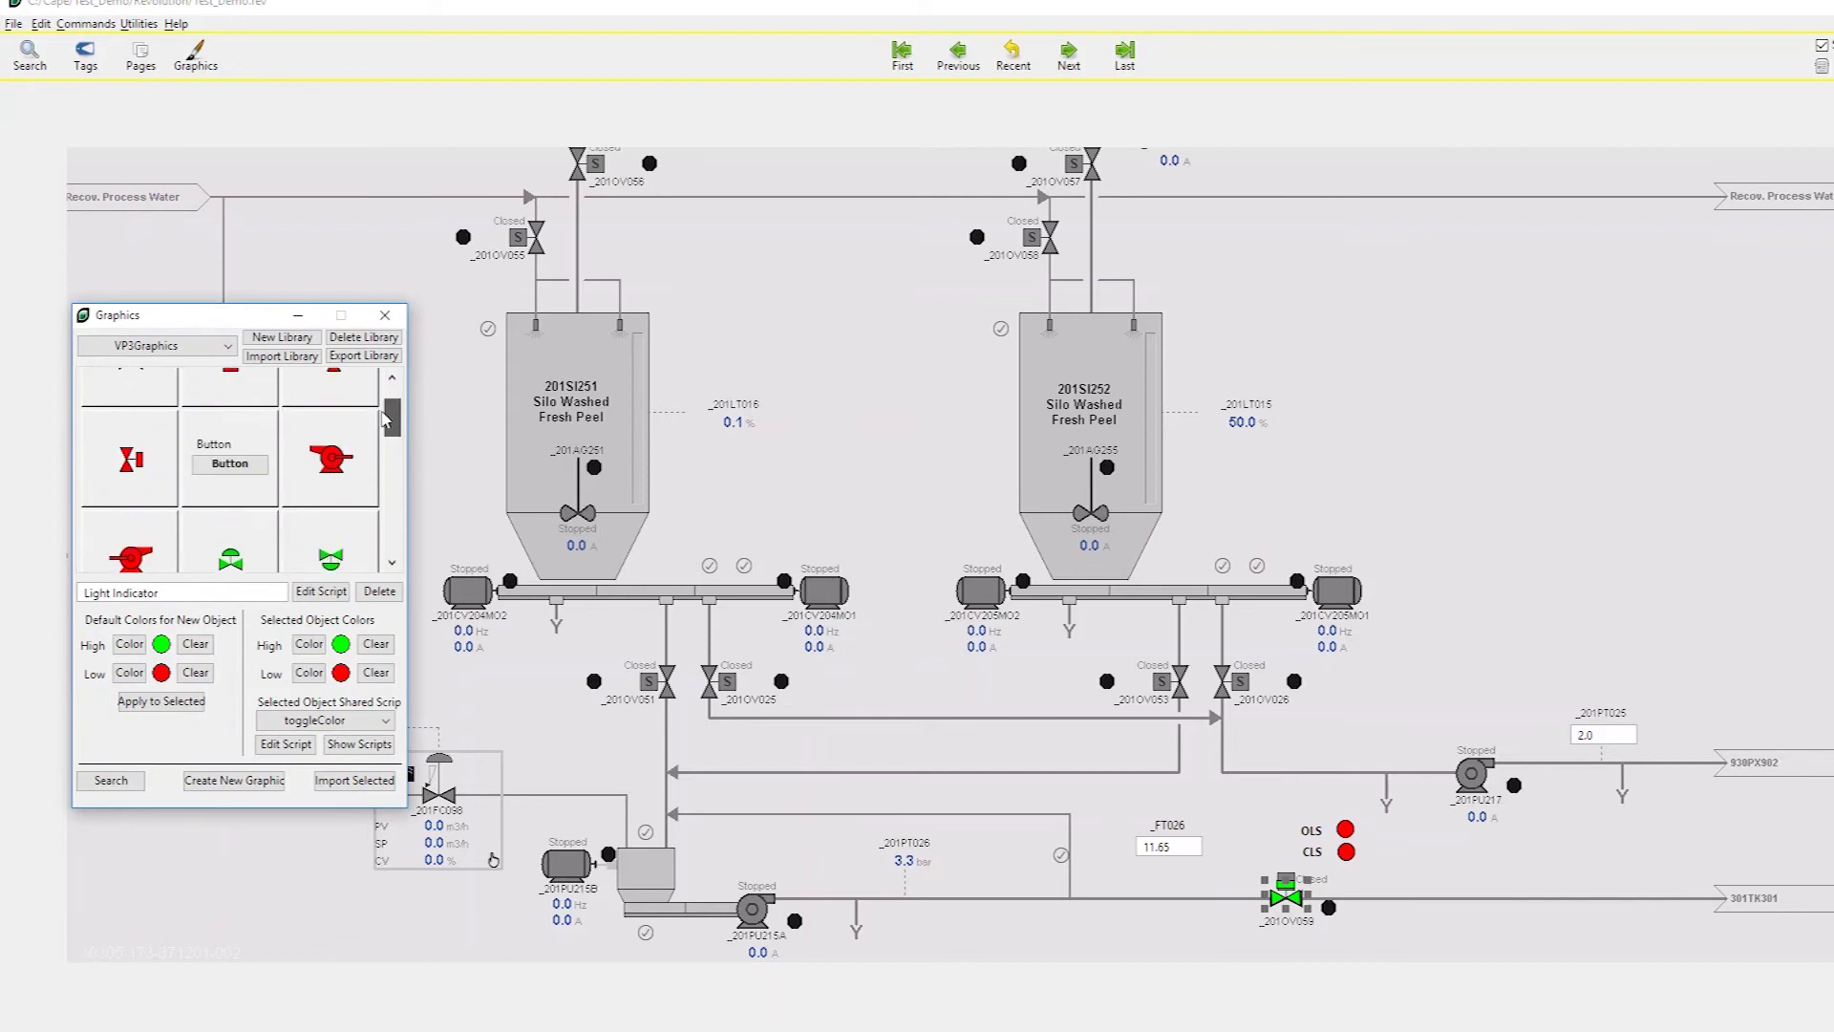
{"action": "mouse_move", "coordinate": [129, 542]}
{"action": "left_mouse_down"}
{"action": "mouse_move", "coordinate": [674, 826]}
{"action": "mouse_move", "coordinate": [755, 908]}
{"action": "mouse_move", "coordinate": [706, 911]}
{"action": "left_mouse_up"}
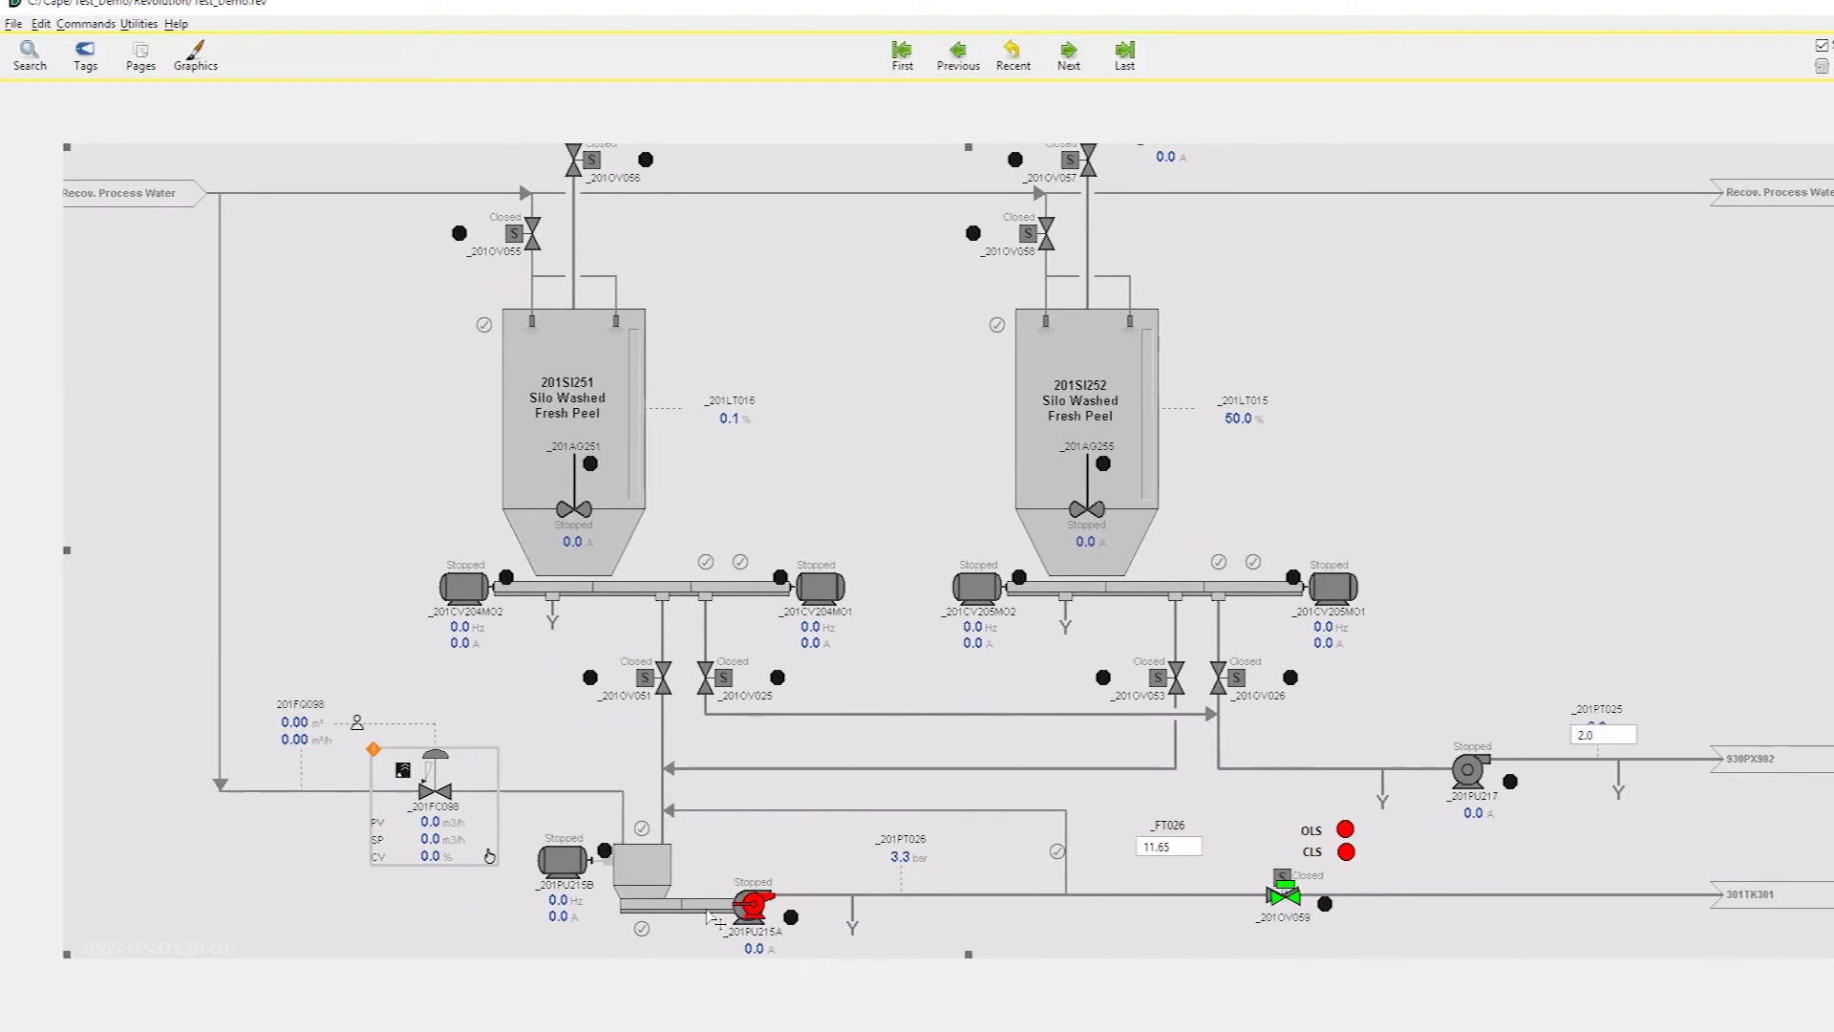
{"action": "right_click", "coordinate": [779, 819]}
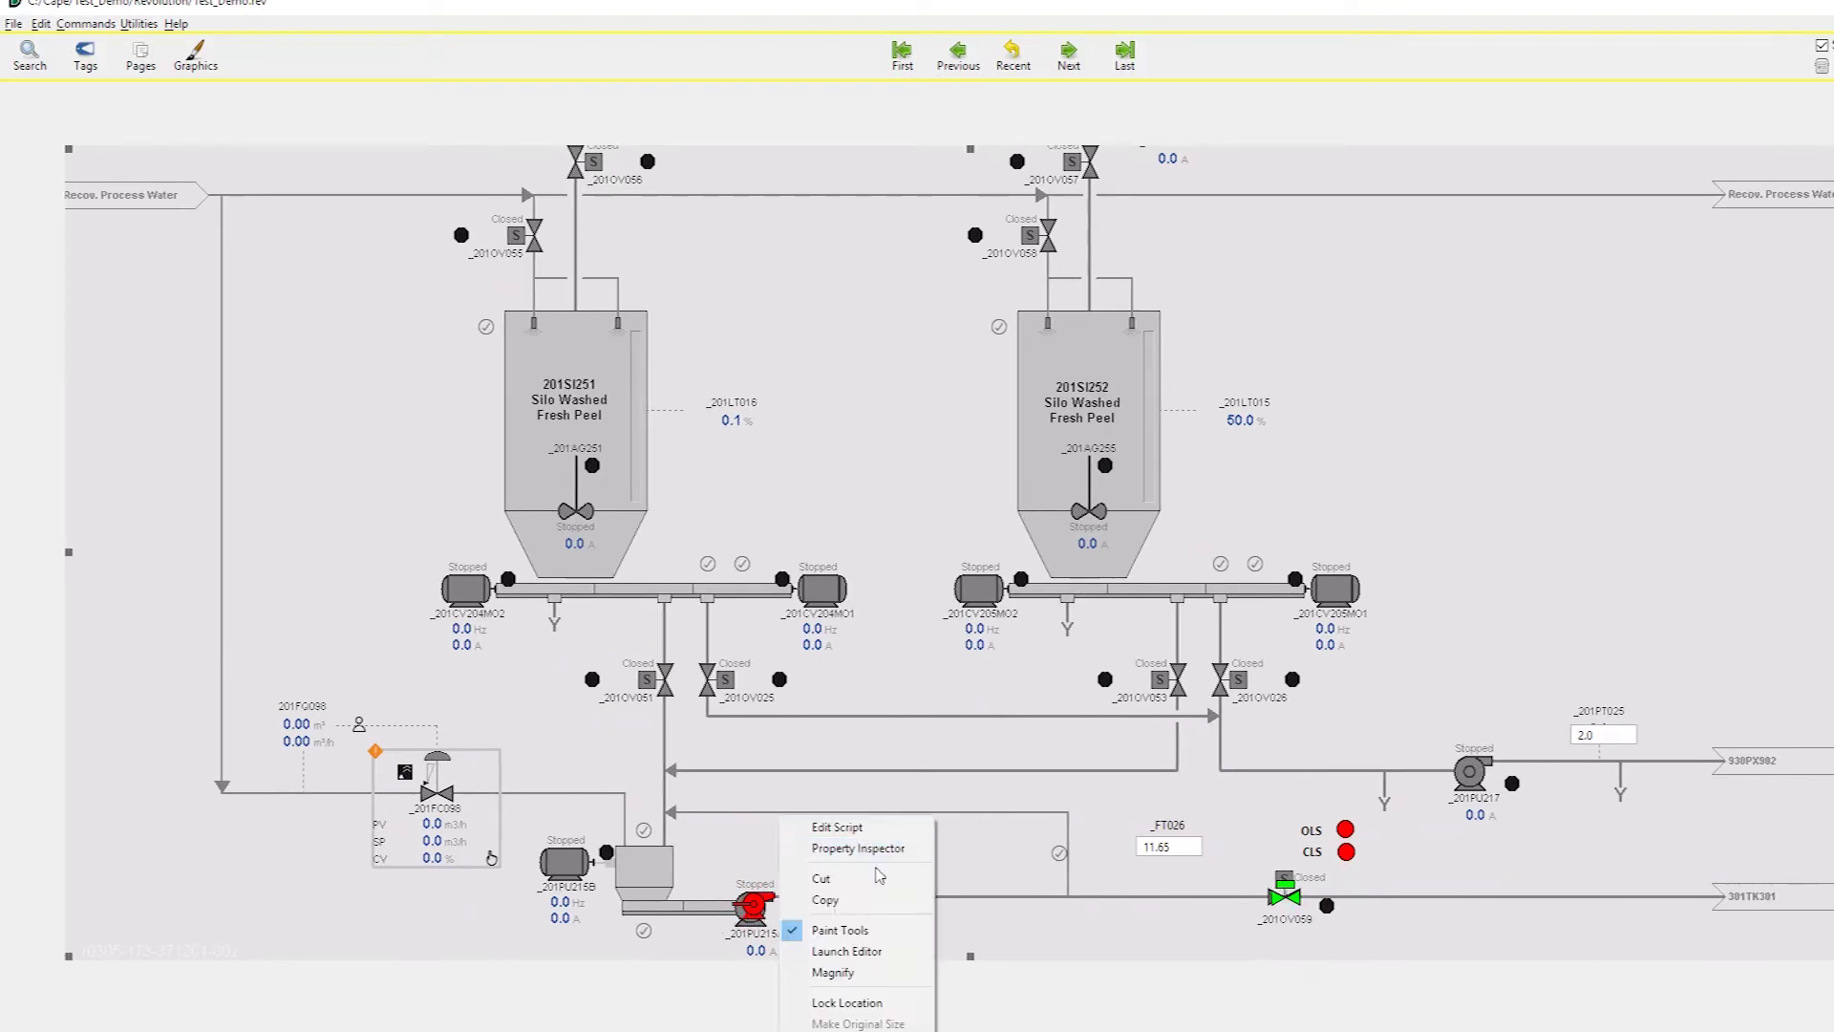
{"action": "left_click", "coordinate": [850, 1002]}
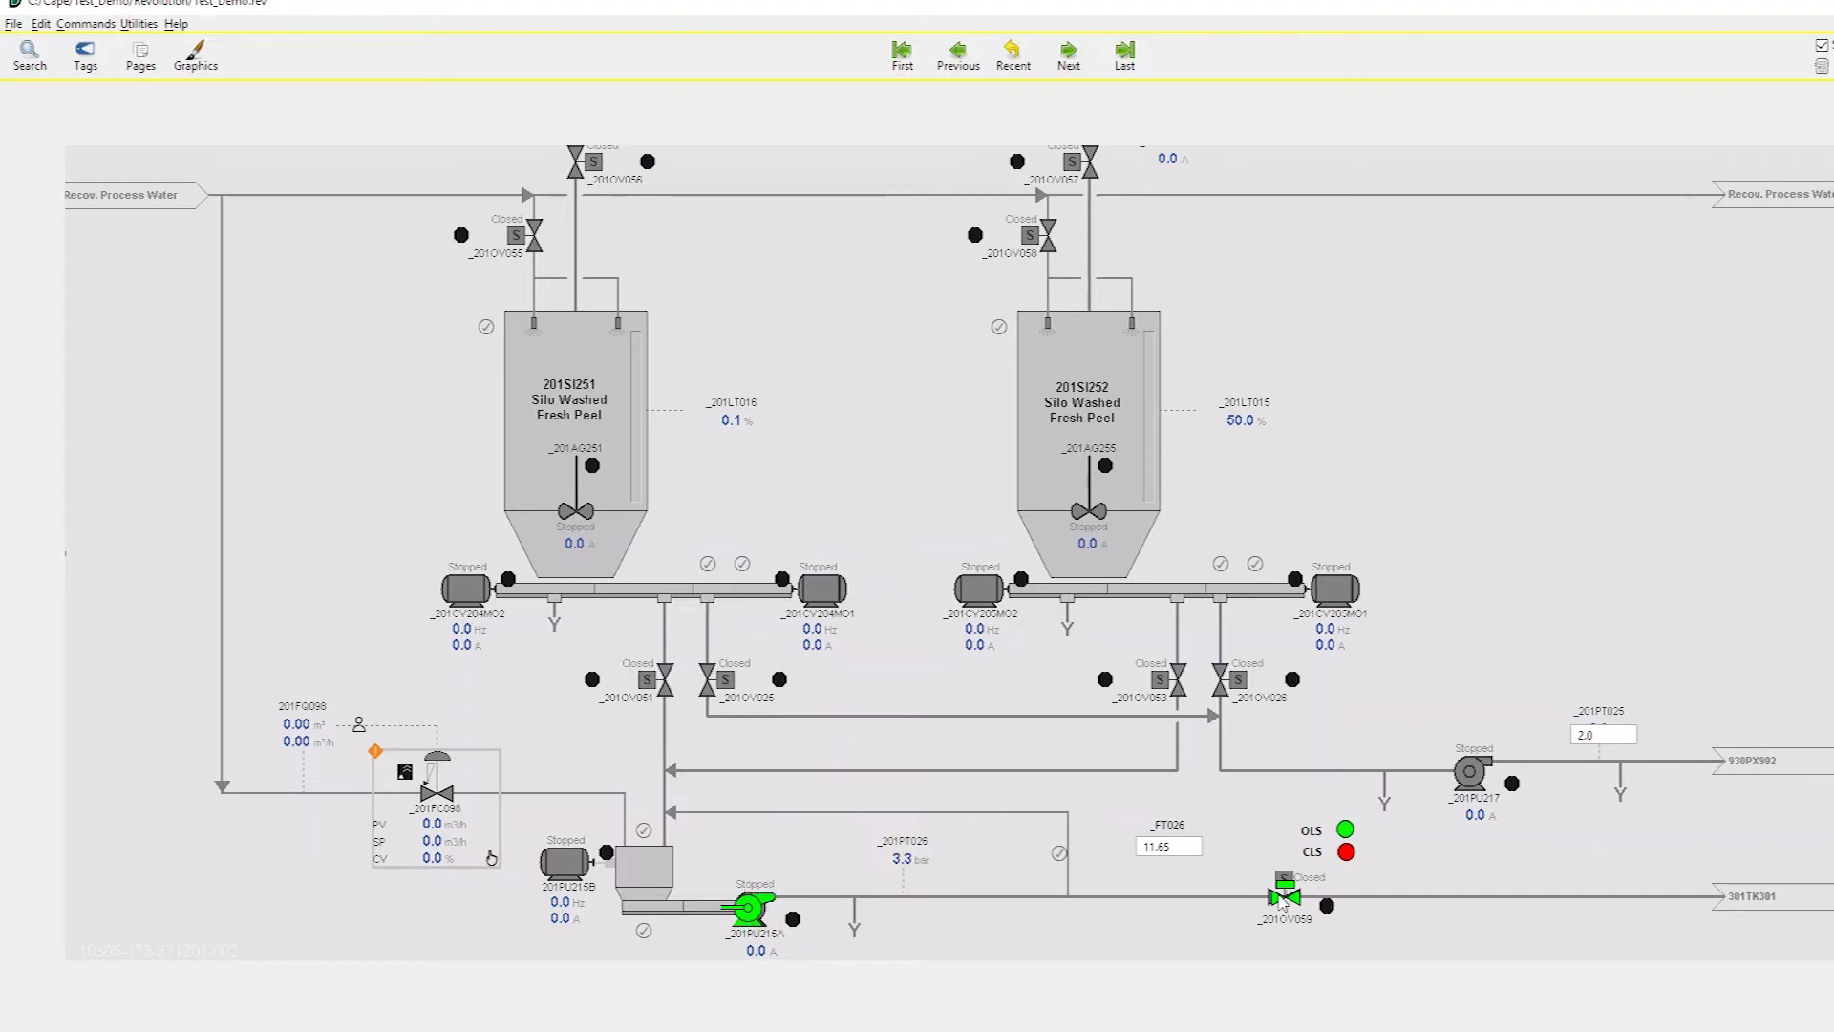
Step: Make tag S201OV059_OpnLM follow valve tag S201OV059 with the TrackPV algorithm and download the tag
{"action": "double_click", "coordinate": [1278, 897]}
{"action": "double_click", "coordinate": [899, 500]}
{"action": "key", "text": "ctrl+c"}
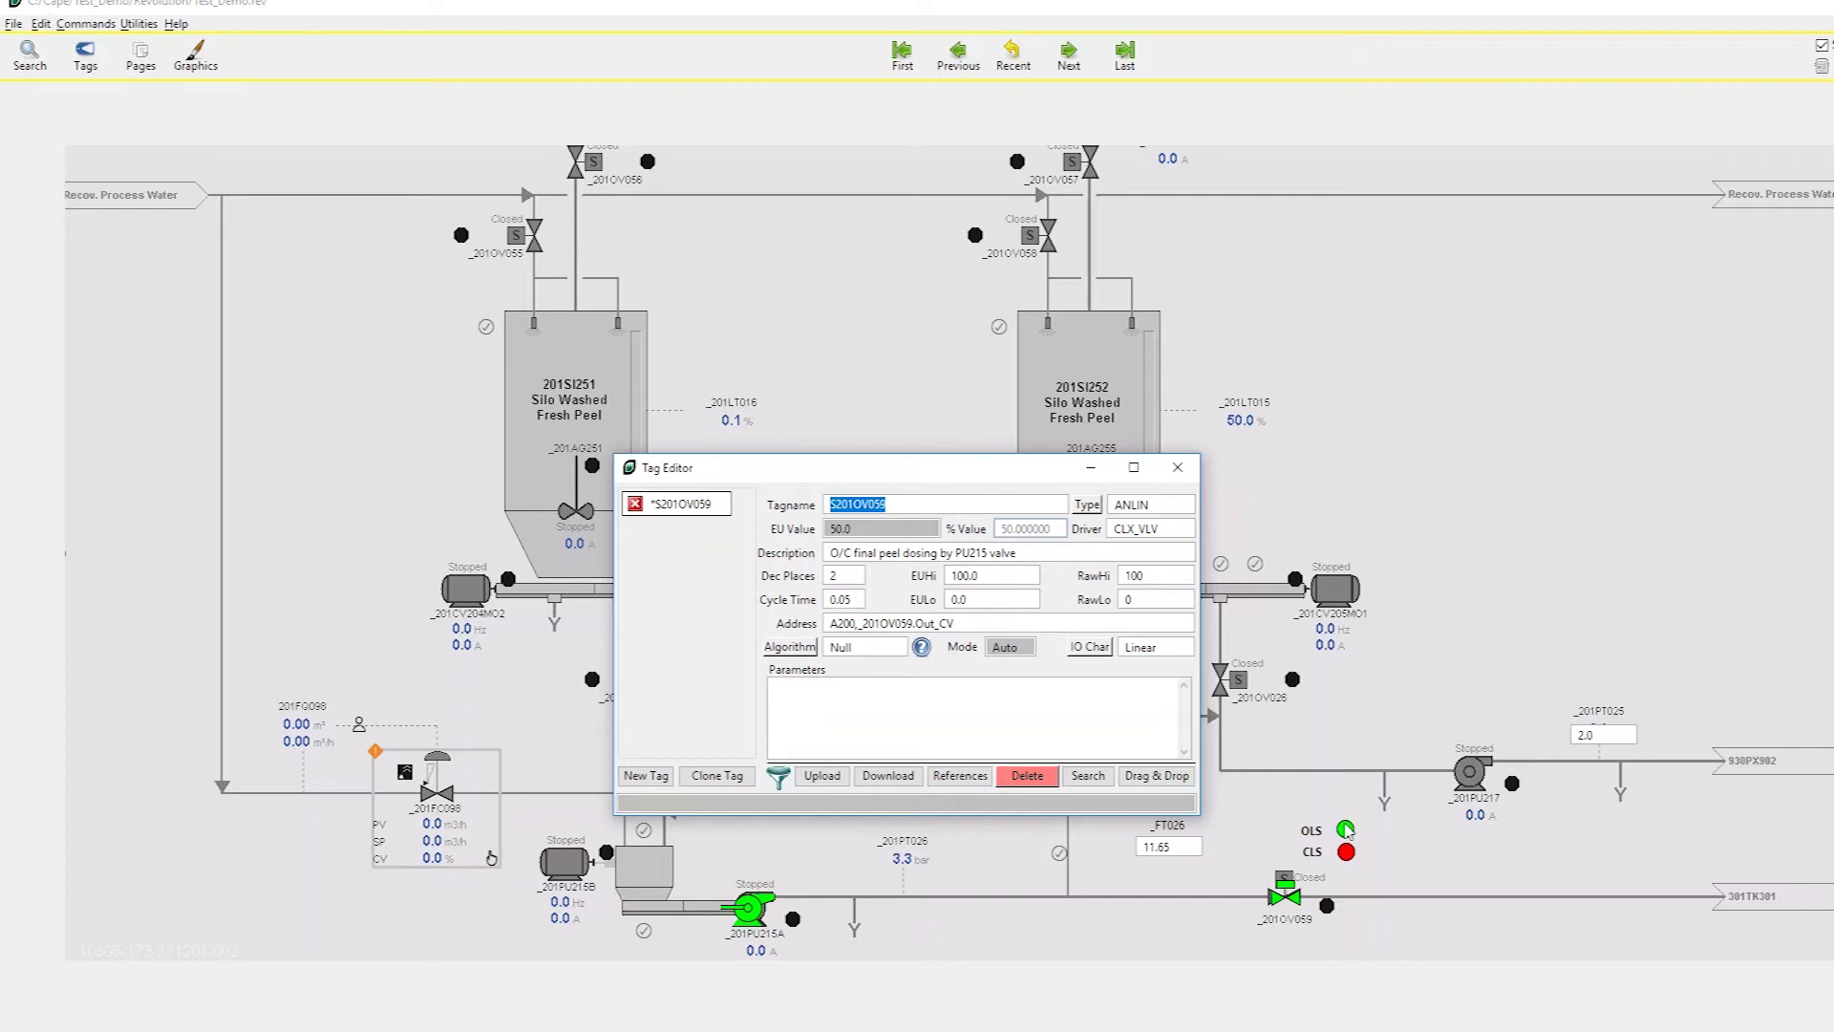
{"action": "double_click", "coordinate": [1345, 828]}
{"action": "left_click", "coordinate": [978, 732]}
{"action": "key", "text": "ctrl+v"}
{"action": "left_click", "coordinate": [810, 649]}
{"action": "mouse_move", "coordinate": [865, 956]}
{"action": "left_click", "coordinate": [955, 959]}
{"action": "left_click", "coordinate": [888, 775]}
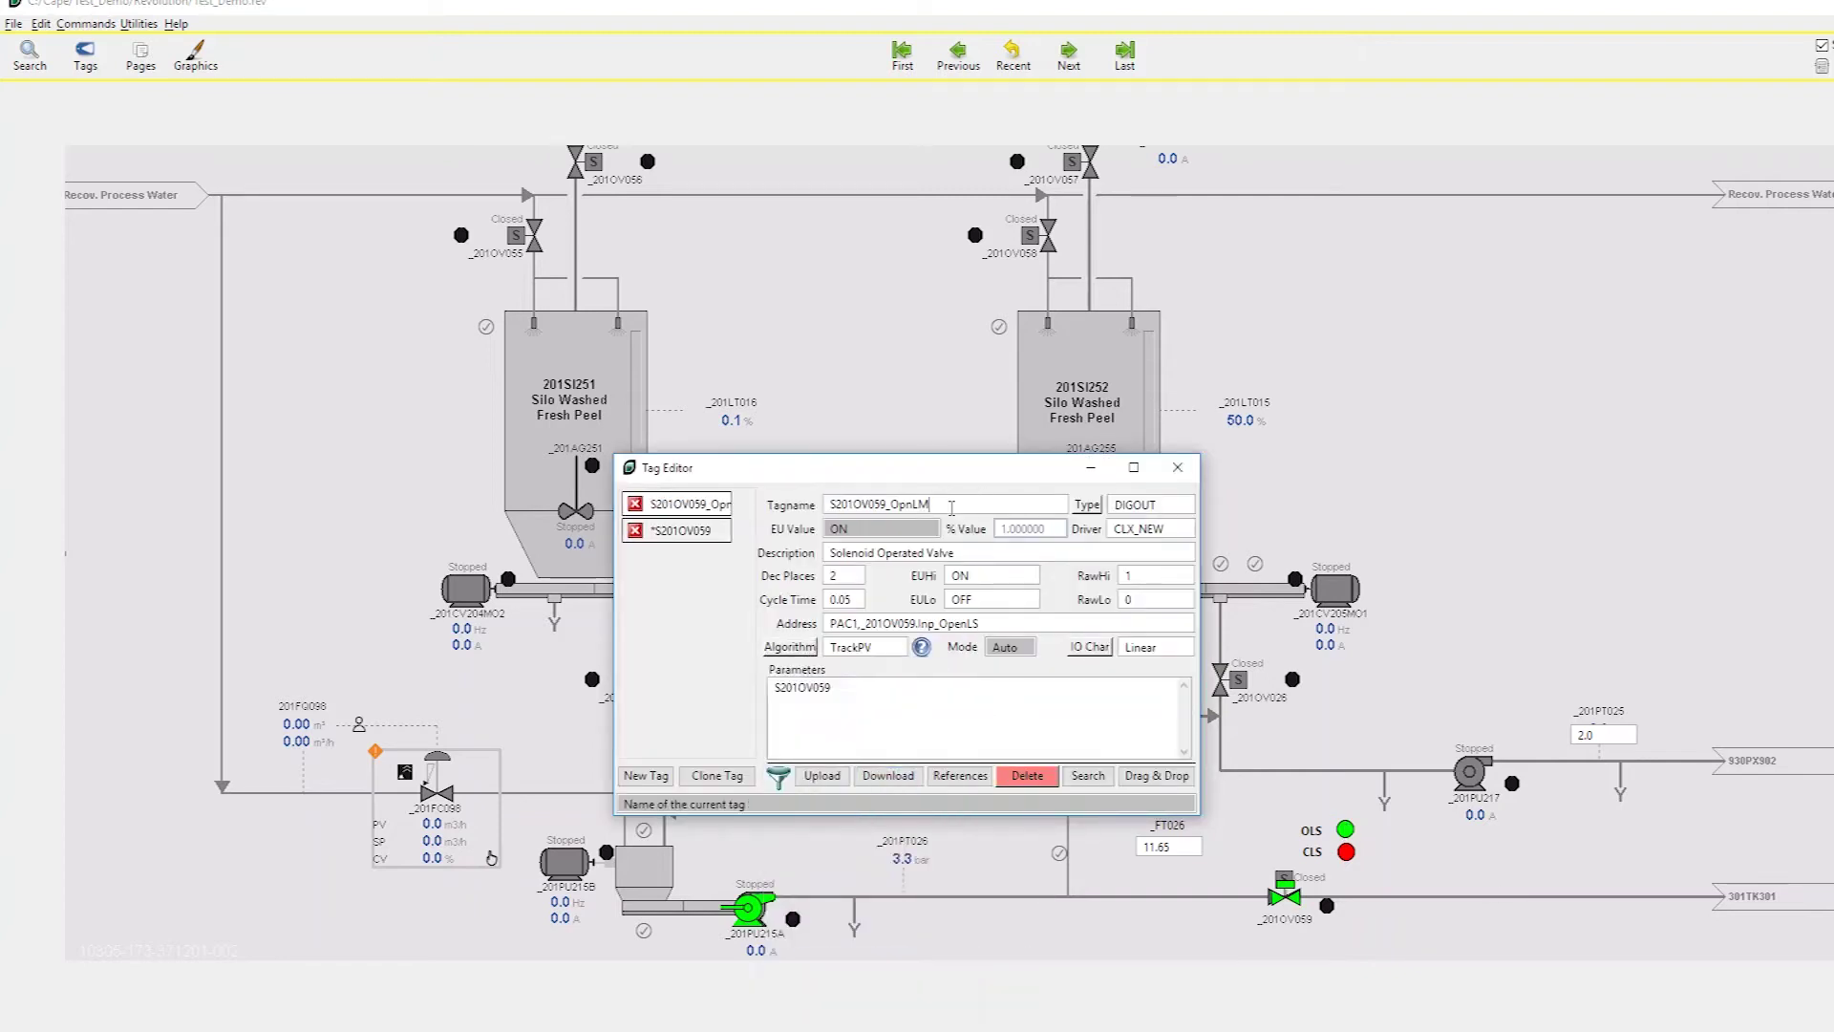
Step: Set the algorithm of S201OV059_ClsLM to TrackNotPV with S201OV059_OpnLM as its parameter and download the tag
{"action": "double_click", "coordinate": [1345, 853]}
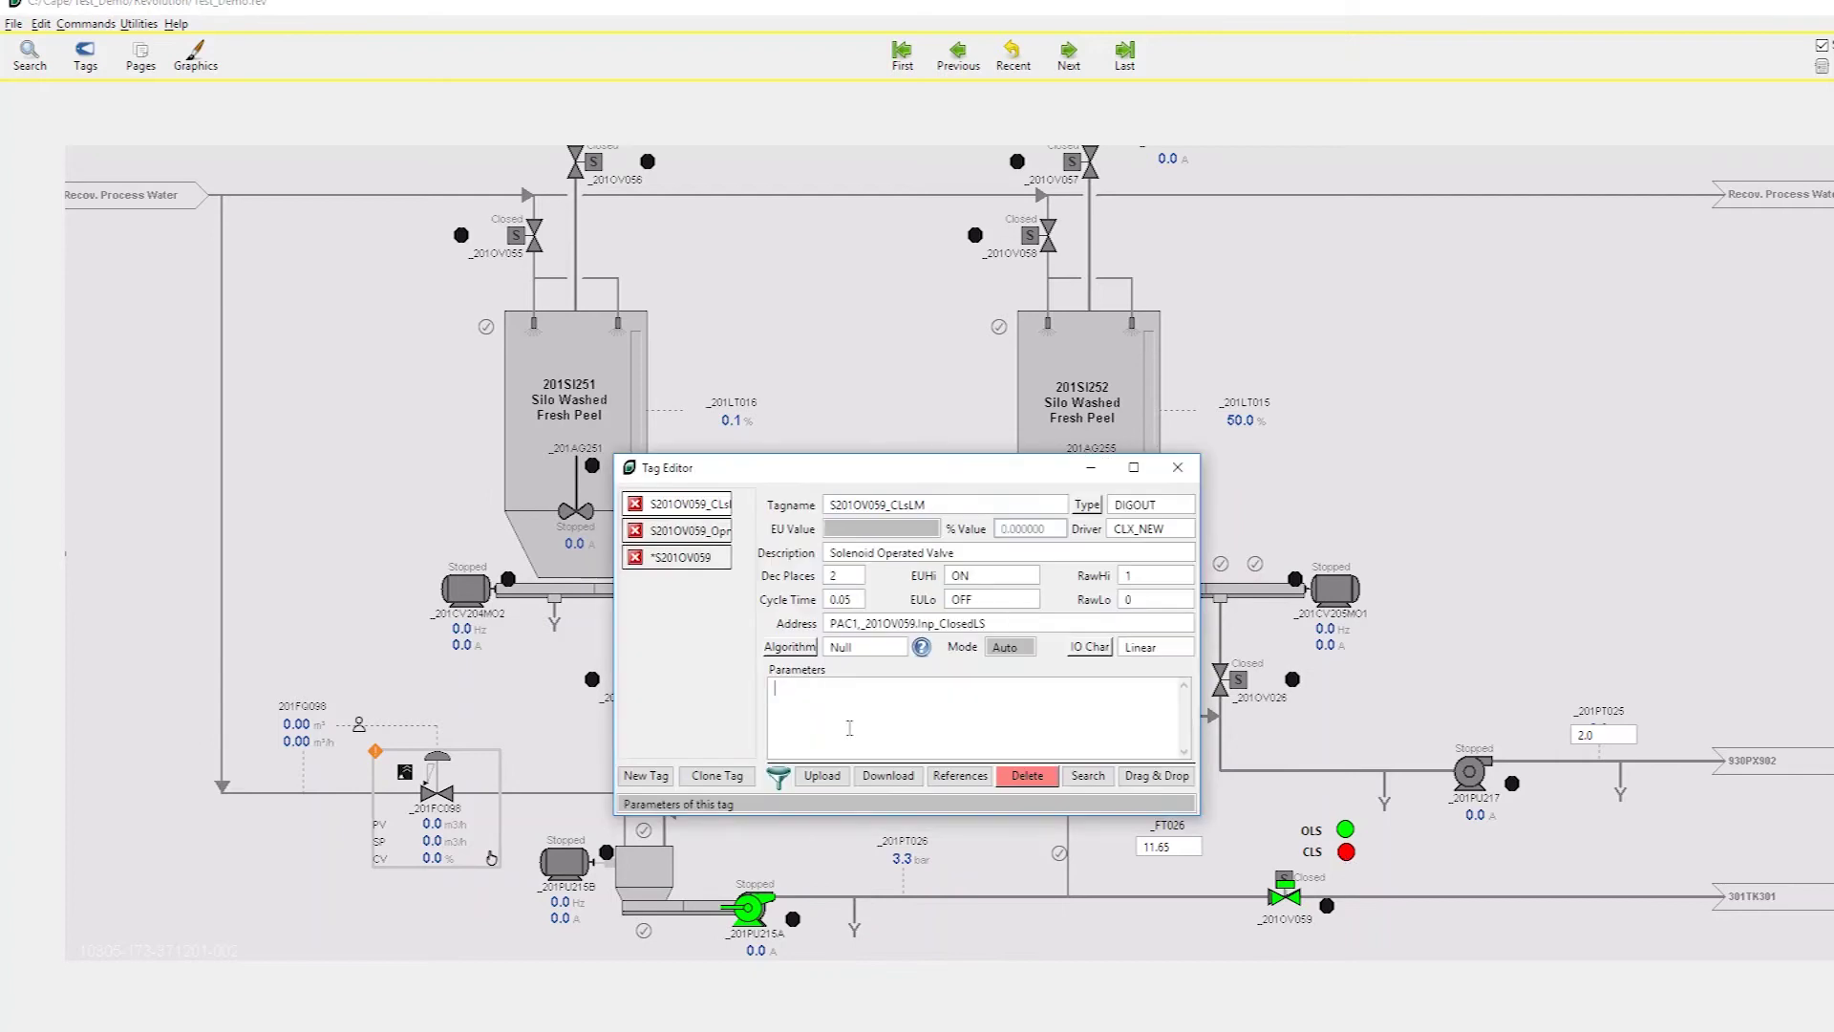
{"action": "left_click", "coordinate": [790, 647]}
{"action": "mouse_move", "coordinate": [860, 963]}
{"action": "left_click", "coordinate": [955, 963]}
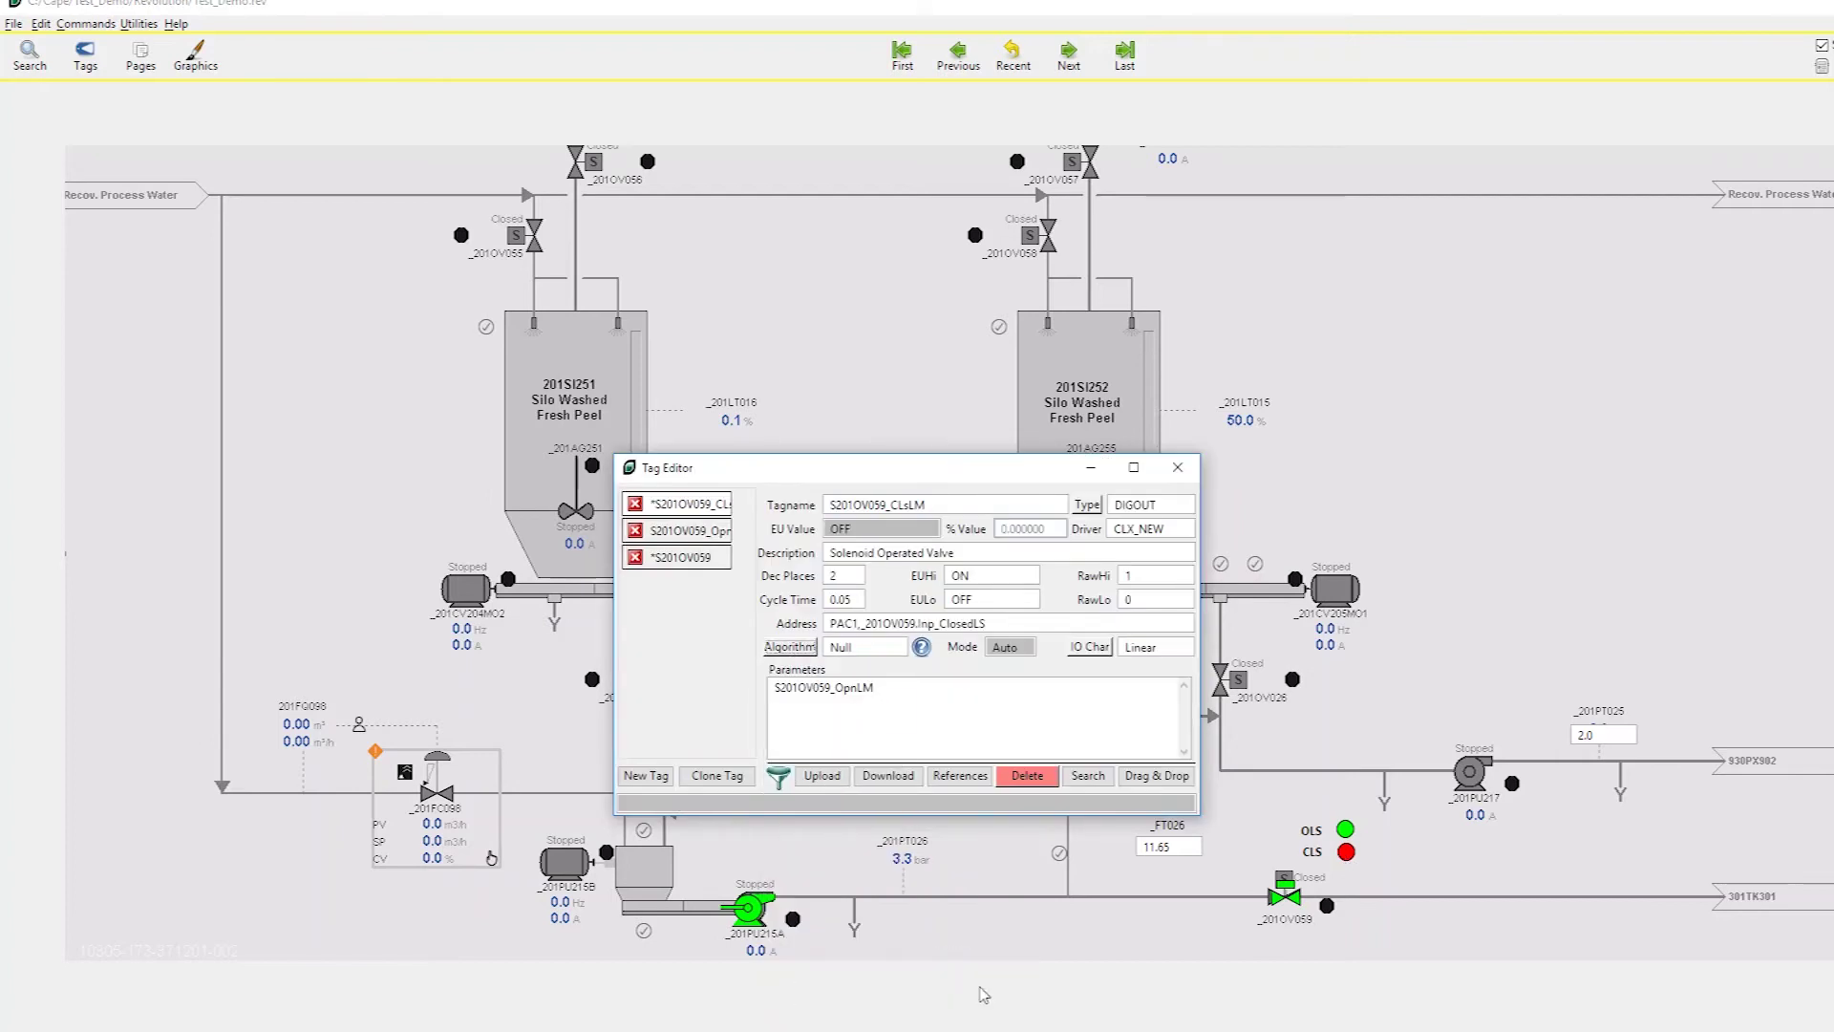
{"action": "left_click", "coordinate": [887, 778]}
Step: Enter 15, 0.1, (S201PU215A && S201OV059); 0, 0.01 as the parameters of flow tag S201FT026
{"action": "double_click", "coordinate": [748, 908]}
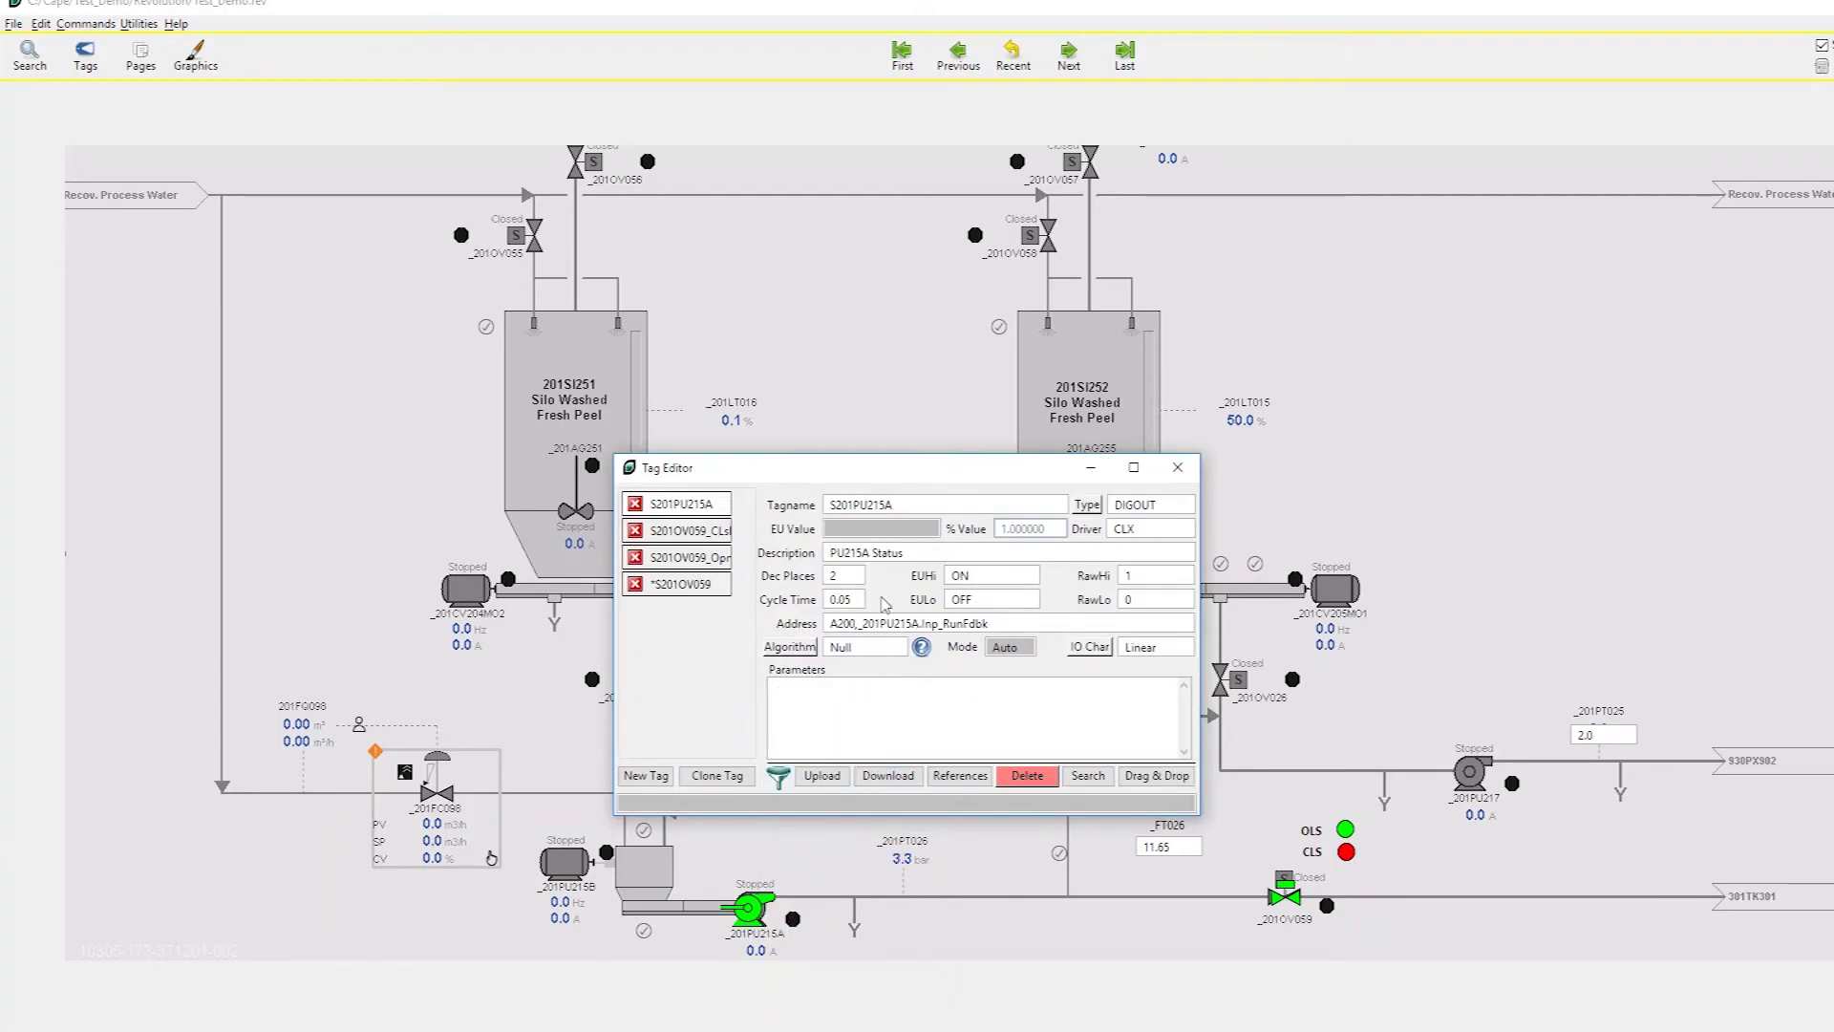
{"action": "double_click", "coordinate": [1168, 853]}
{"action": "type", "text": "5"}
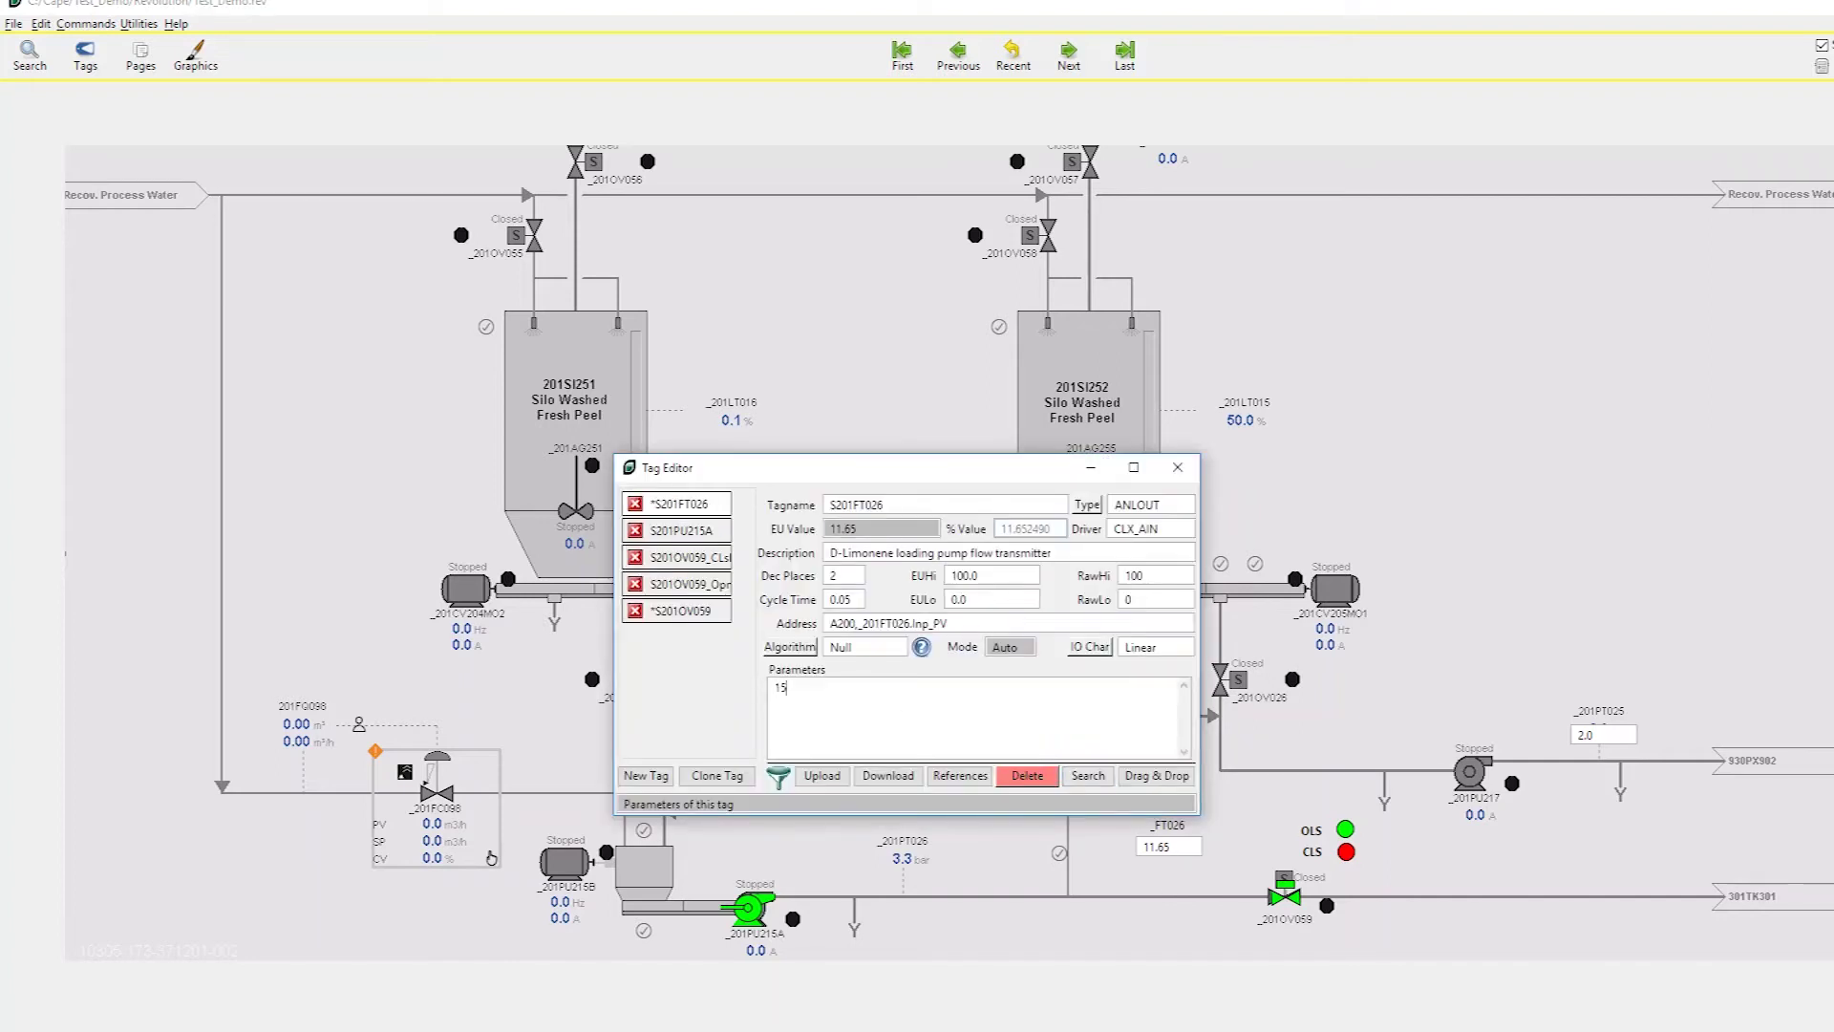
{"action": "type", "text": ", 0.1, ("}
{"action": "type", "text": "S201PU215A"}
{"action": "left_click", "coordinate": [1299, 897]}
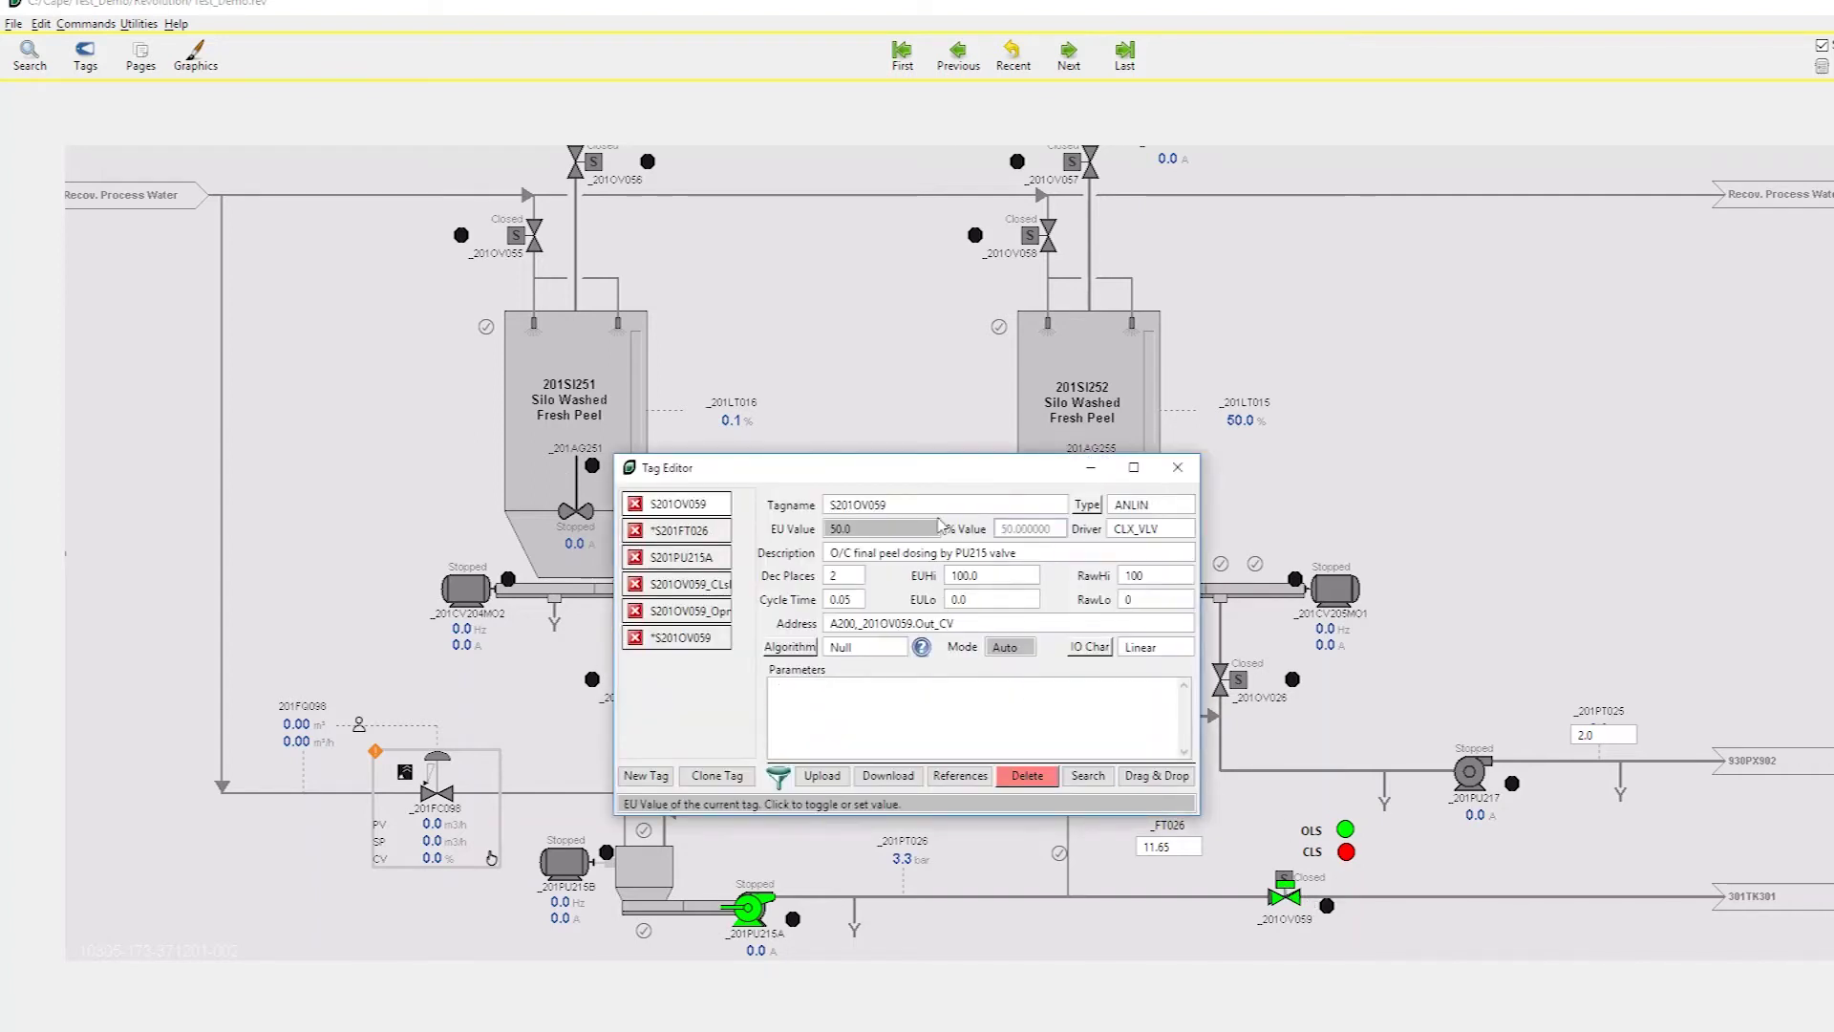
{"action": "left_click", "coordinate": [680, 530]}
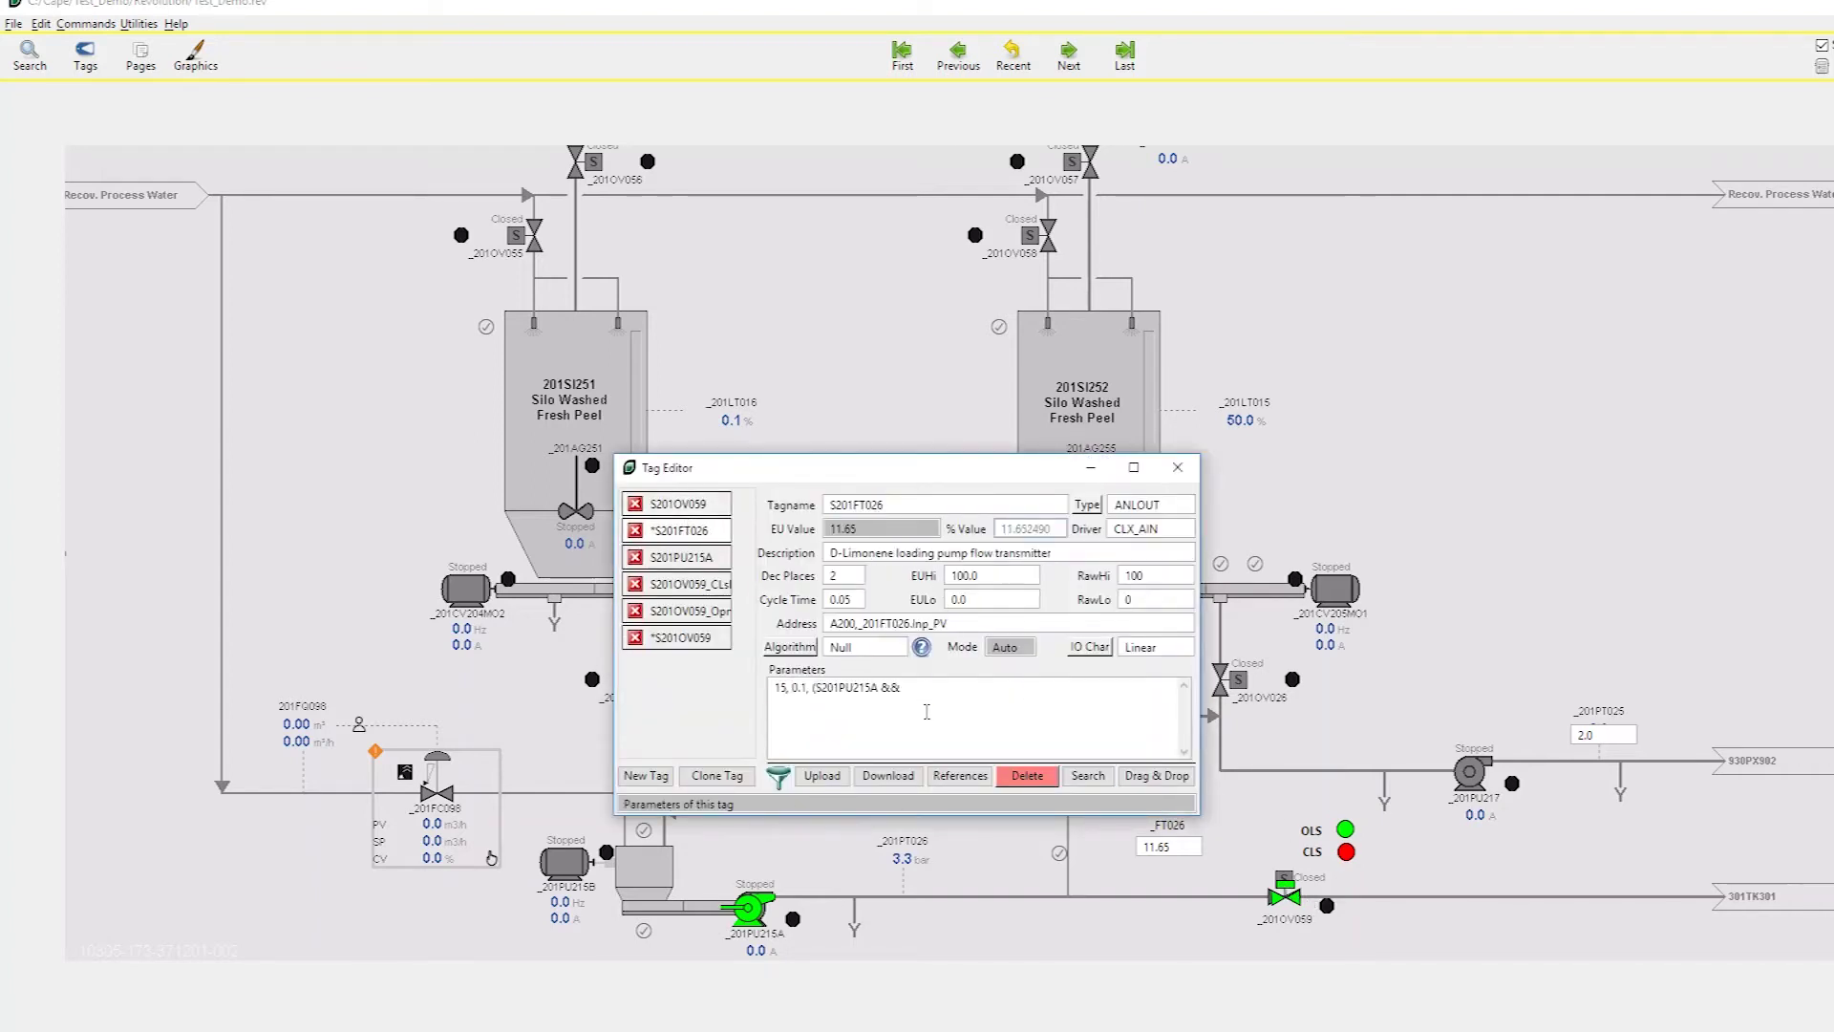
{"action": "type", "text": "S201OV059"}
{"action": "type", "text": "); 0, 0.01"}
Step: Set the algorithm of S201FT026 to CLagPVE and download the tag
{"action": "left_click", "coordinate": [770, 650]}
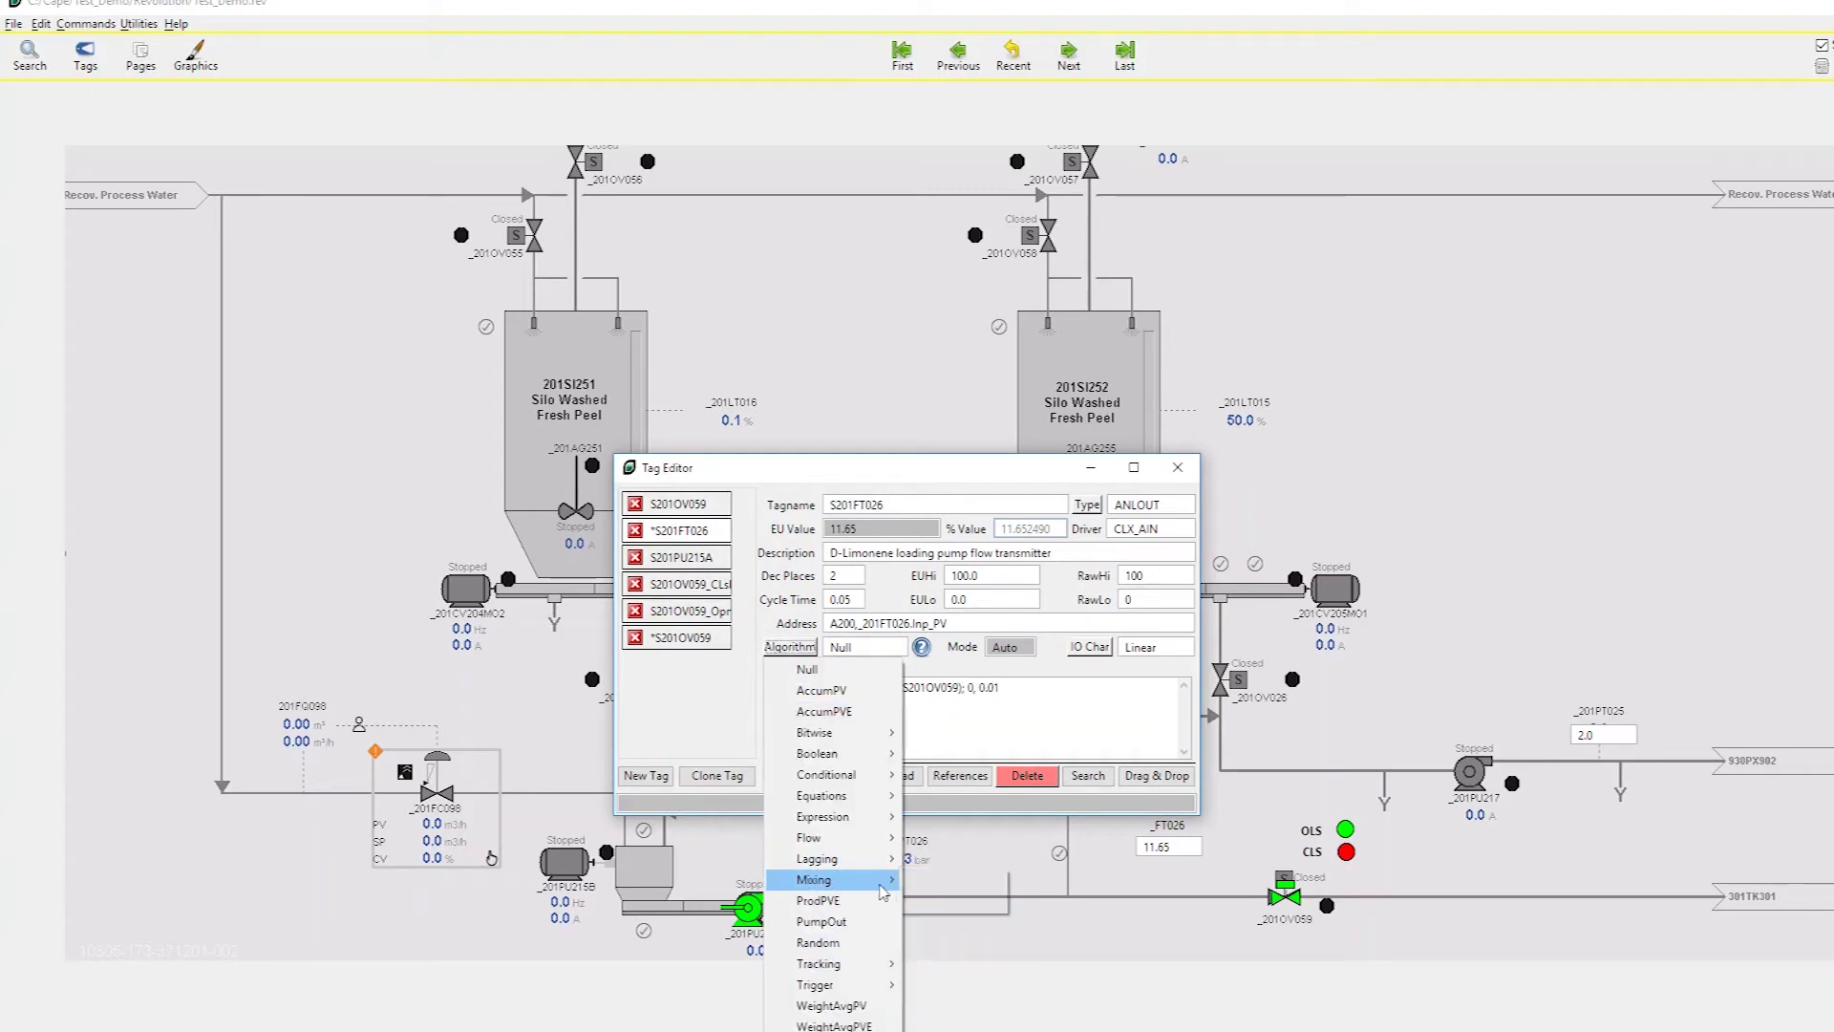
{"action": "mouse_move", "coordinate": [841, 858]}
{"action": "left_click", "coordinate": [941, 922]}
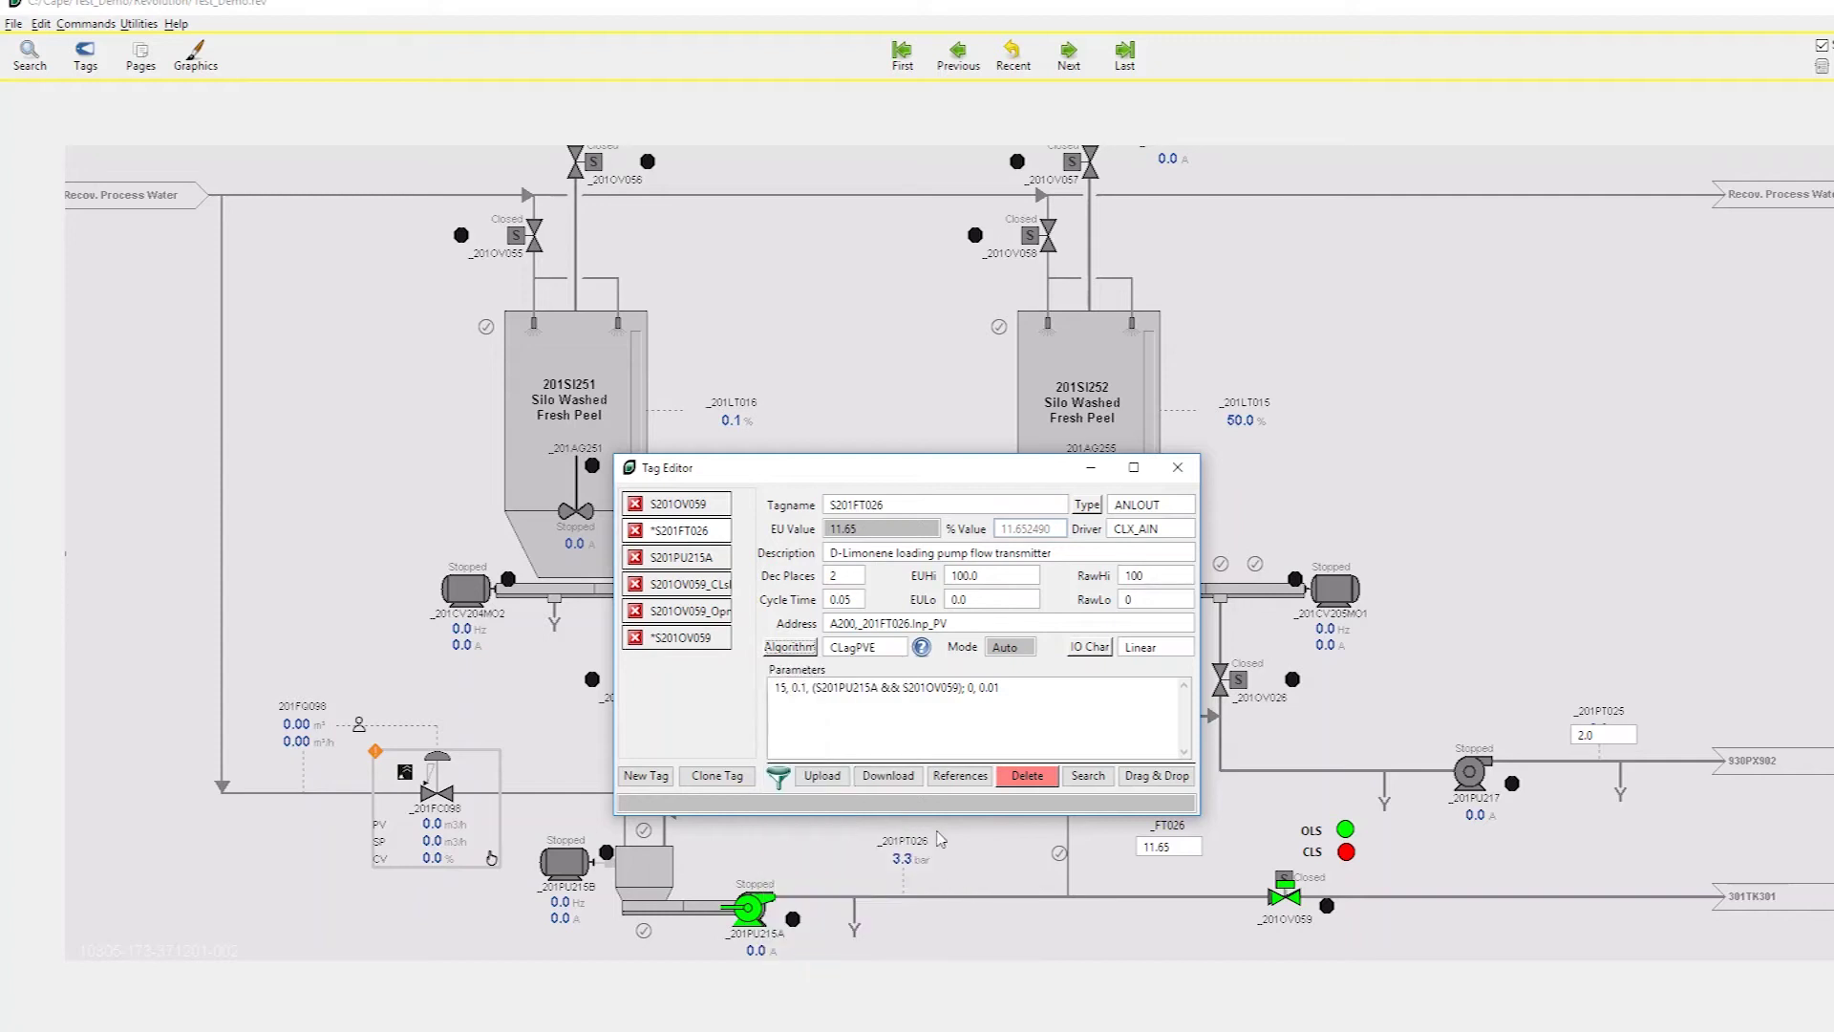
Step: Check the OLS and CLS limit switch tags of valve _201OV059 and close the Tag Editor
{"action": "left_click", "coordinate": [1346, 831]}
{"action": "left_click", "coordinate": [1349, 852]}
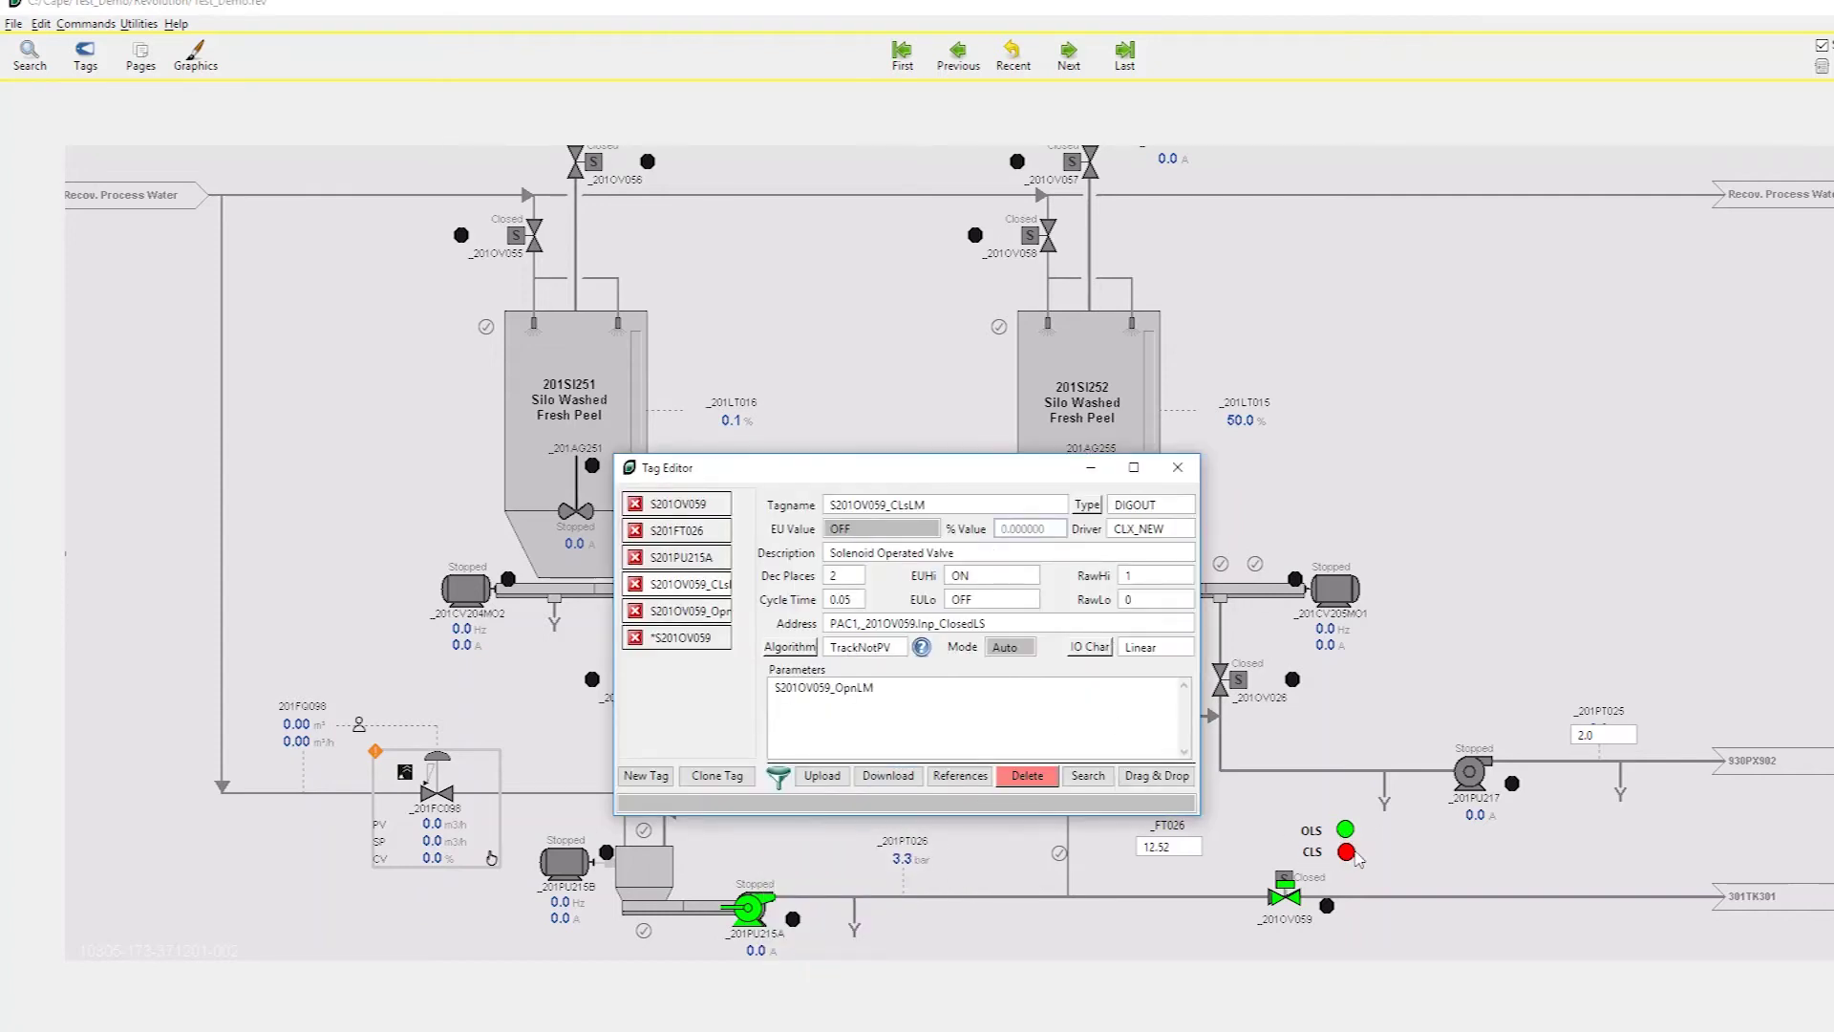
{"action": "left_click", "coordinate": [1382, 798]}
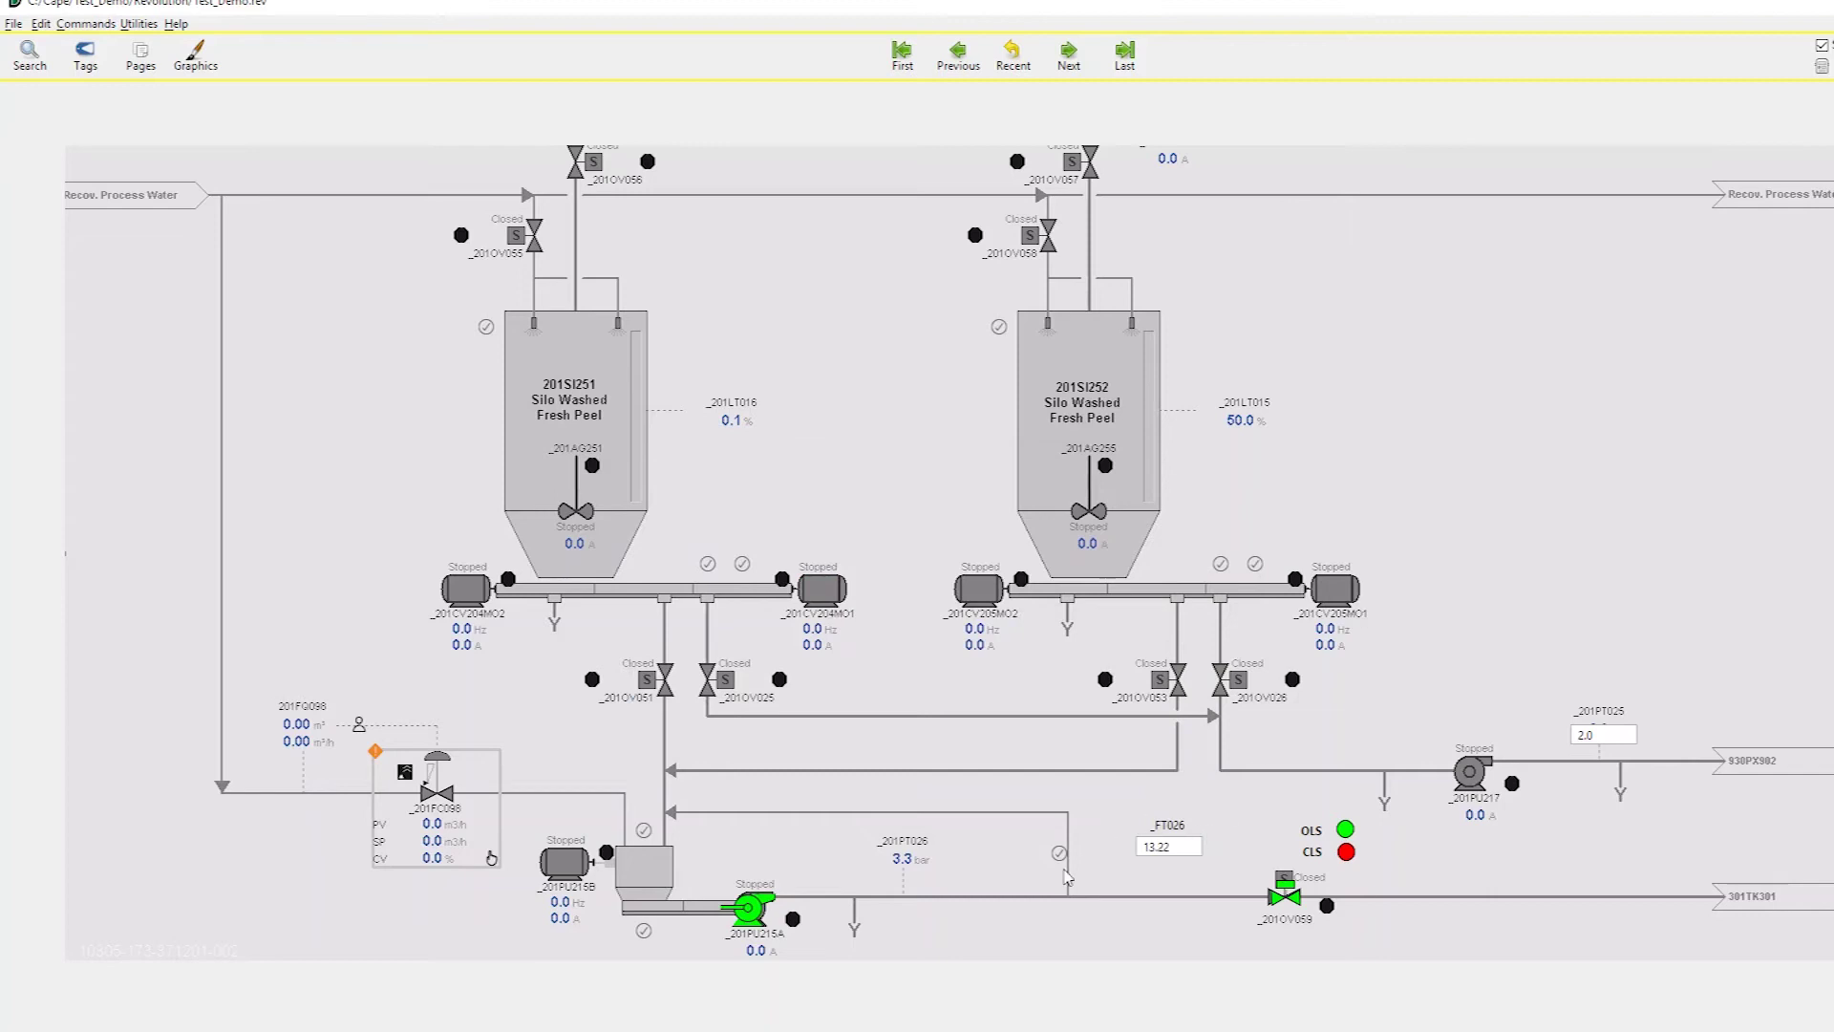
Step: Test the flow simulation by switching off valve _201OV059 and pump _201PU215A, setting the valve to 1, and reviewing tag S201FT026
{"action": "left_click", "coordinate": [1280, 903]}
{"action": "left_click", "coordinate": [755, 906]}
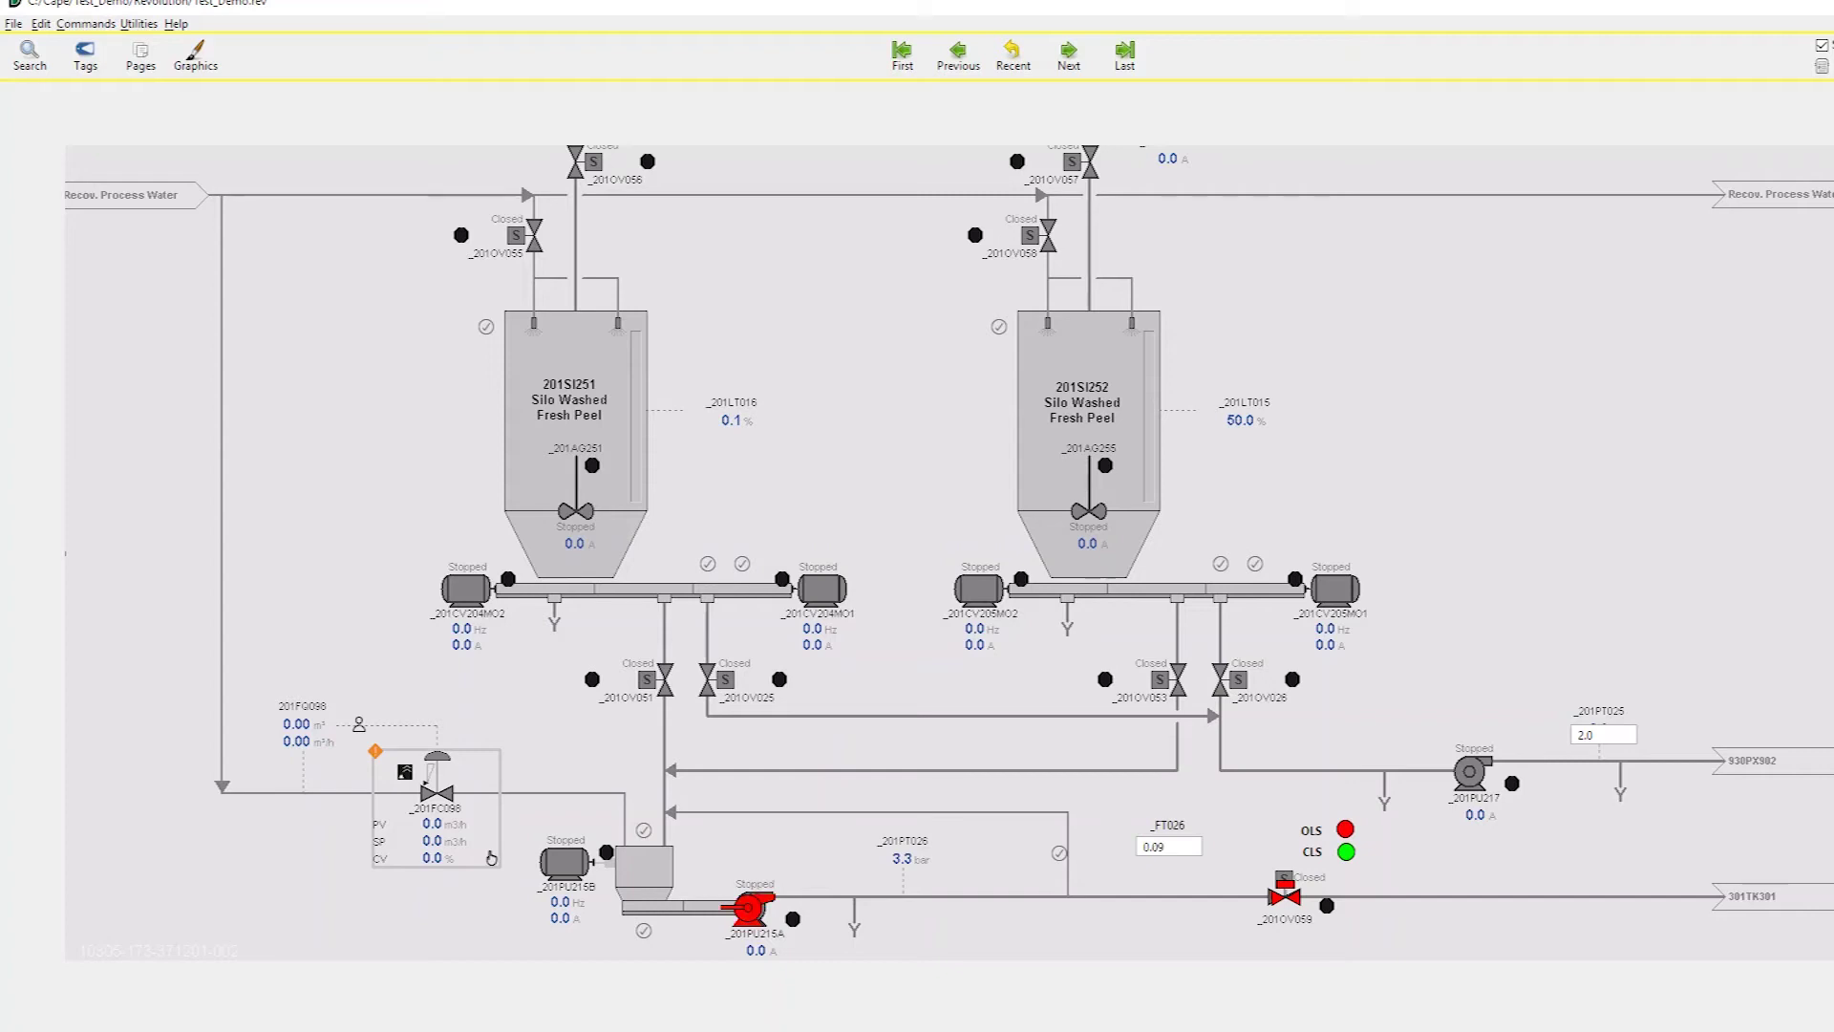
{"action": "left_click", "coordinate": [1285, 903]}
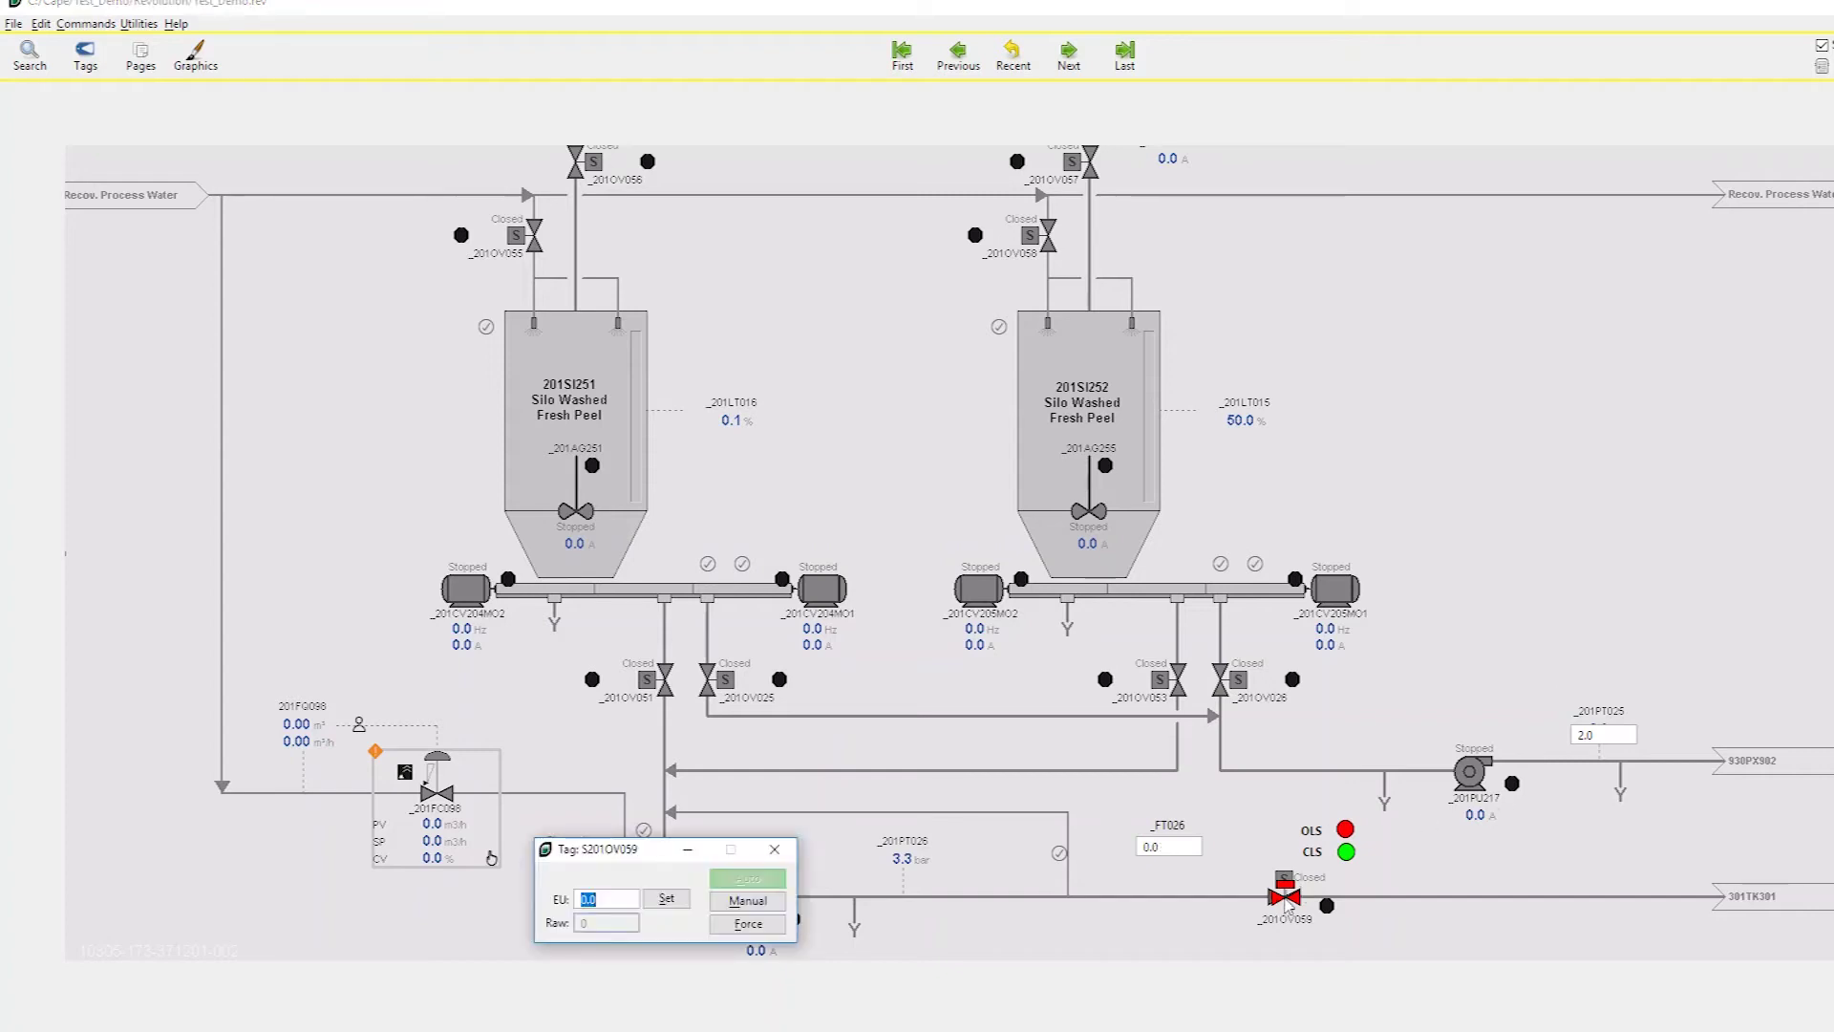
{"action": "type", "text": "1"}
{"action": "key", "text": "Return"}
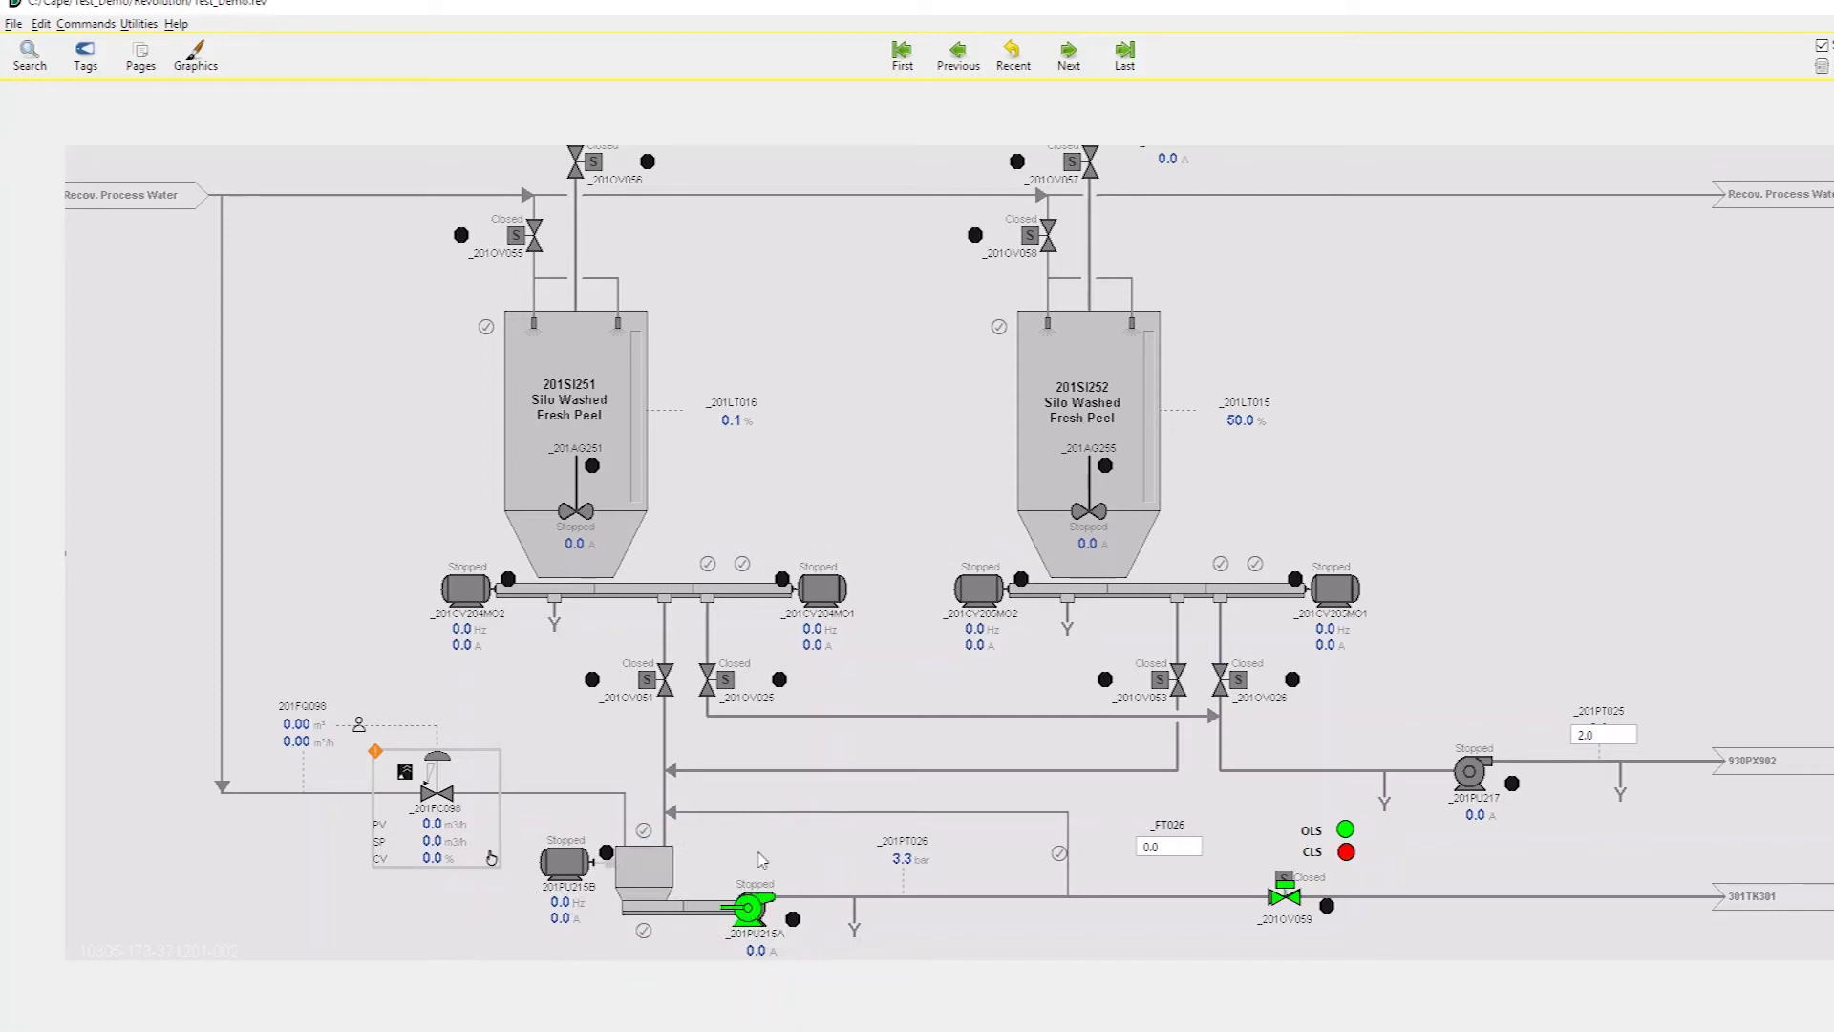
{"action": "double_click", "coordinate": [1161, 856]}
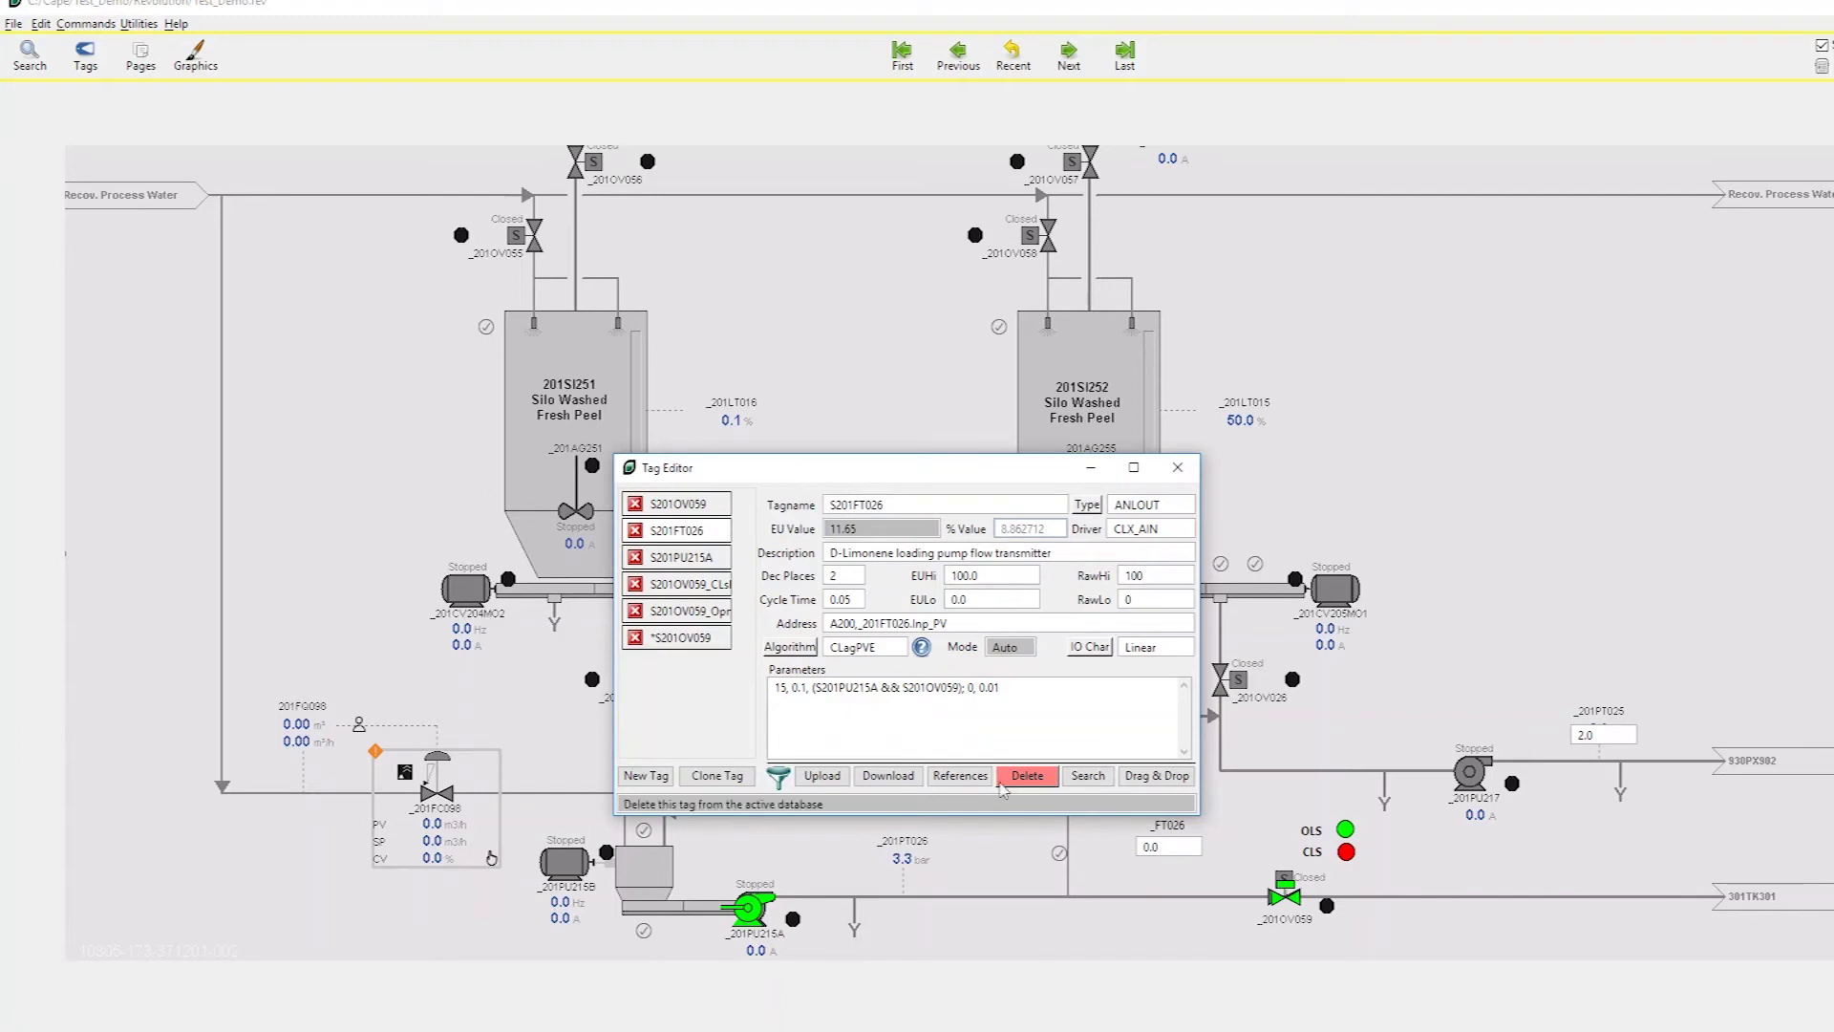
{"action": "left_click", "coordinate": [985, 850]}
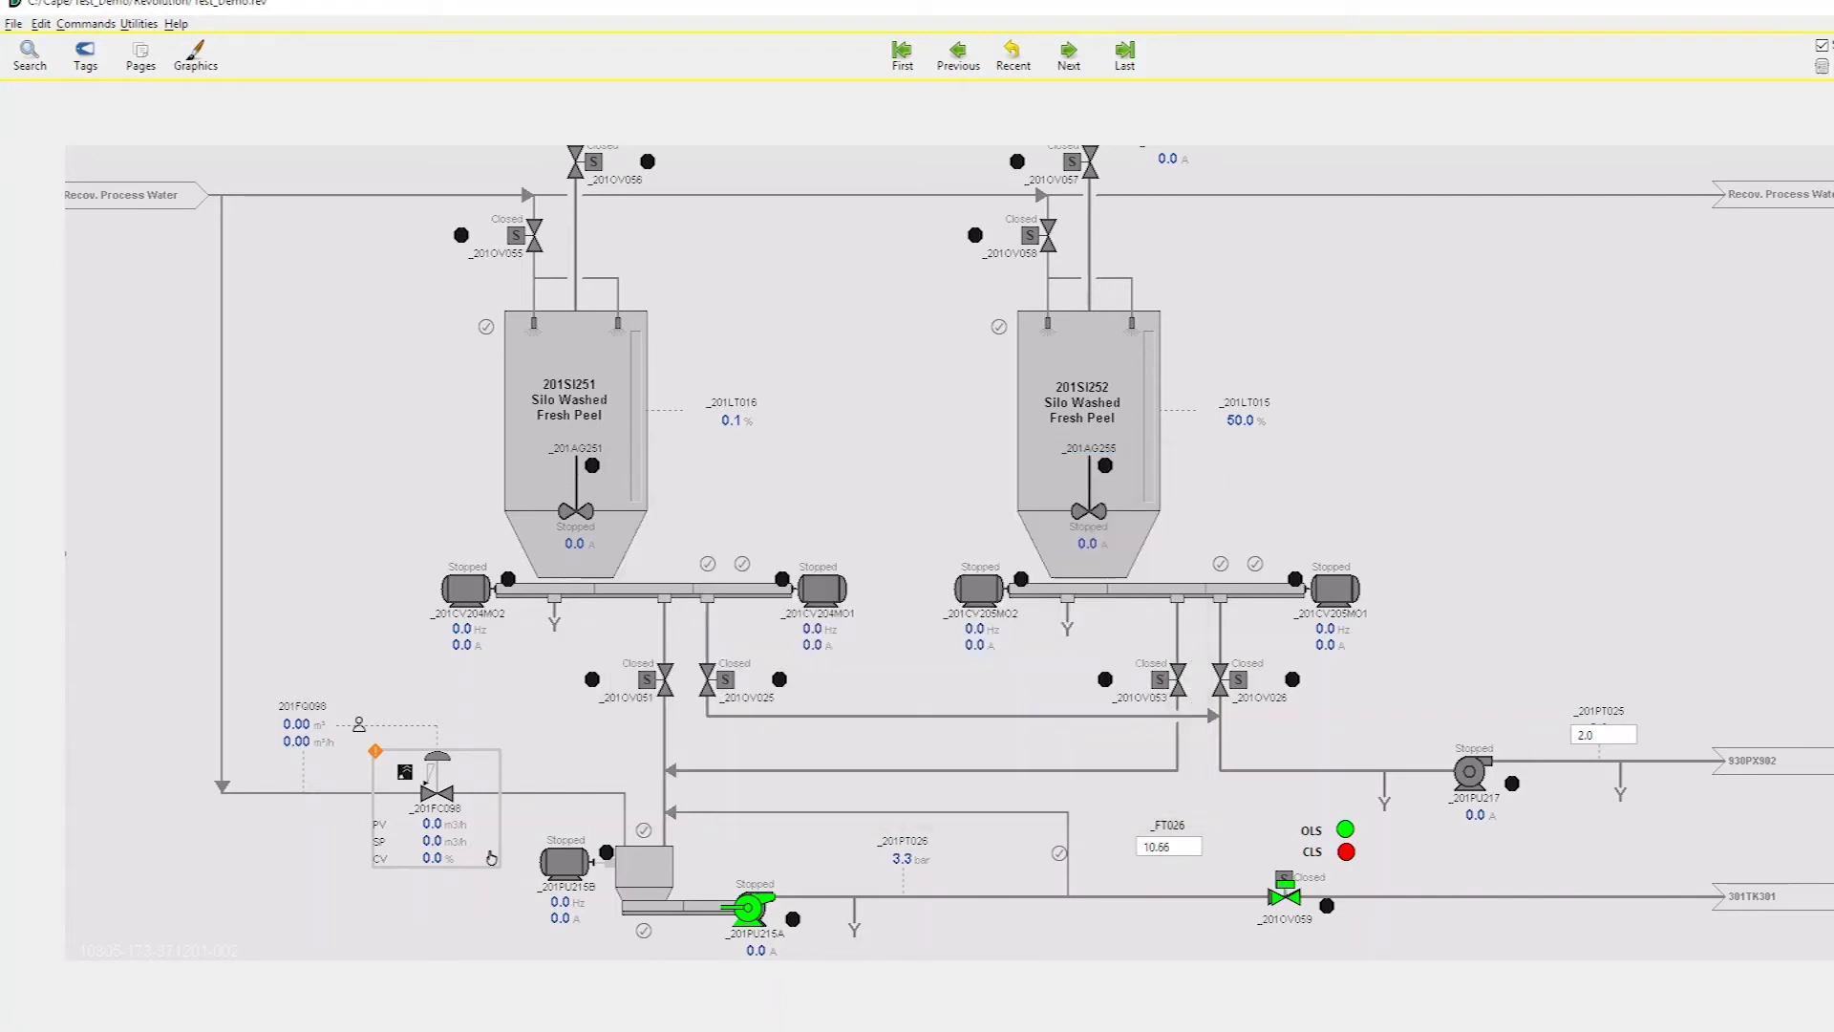
Step: Examine the Vpdr tag values and the _201PT025.Val value in Logix Designer, and return to the simulation graphic
{"action": "key", "text": "alt+Tab"}
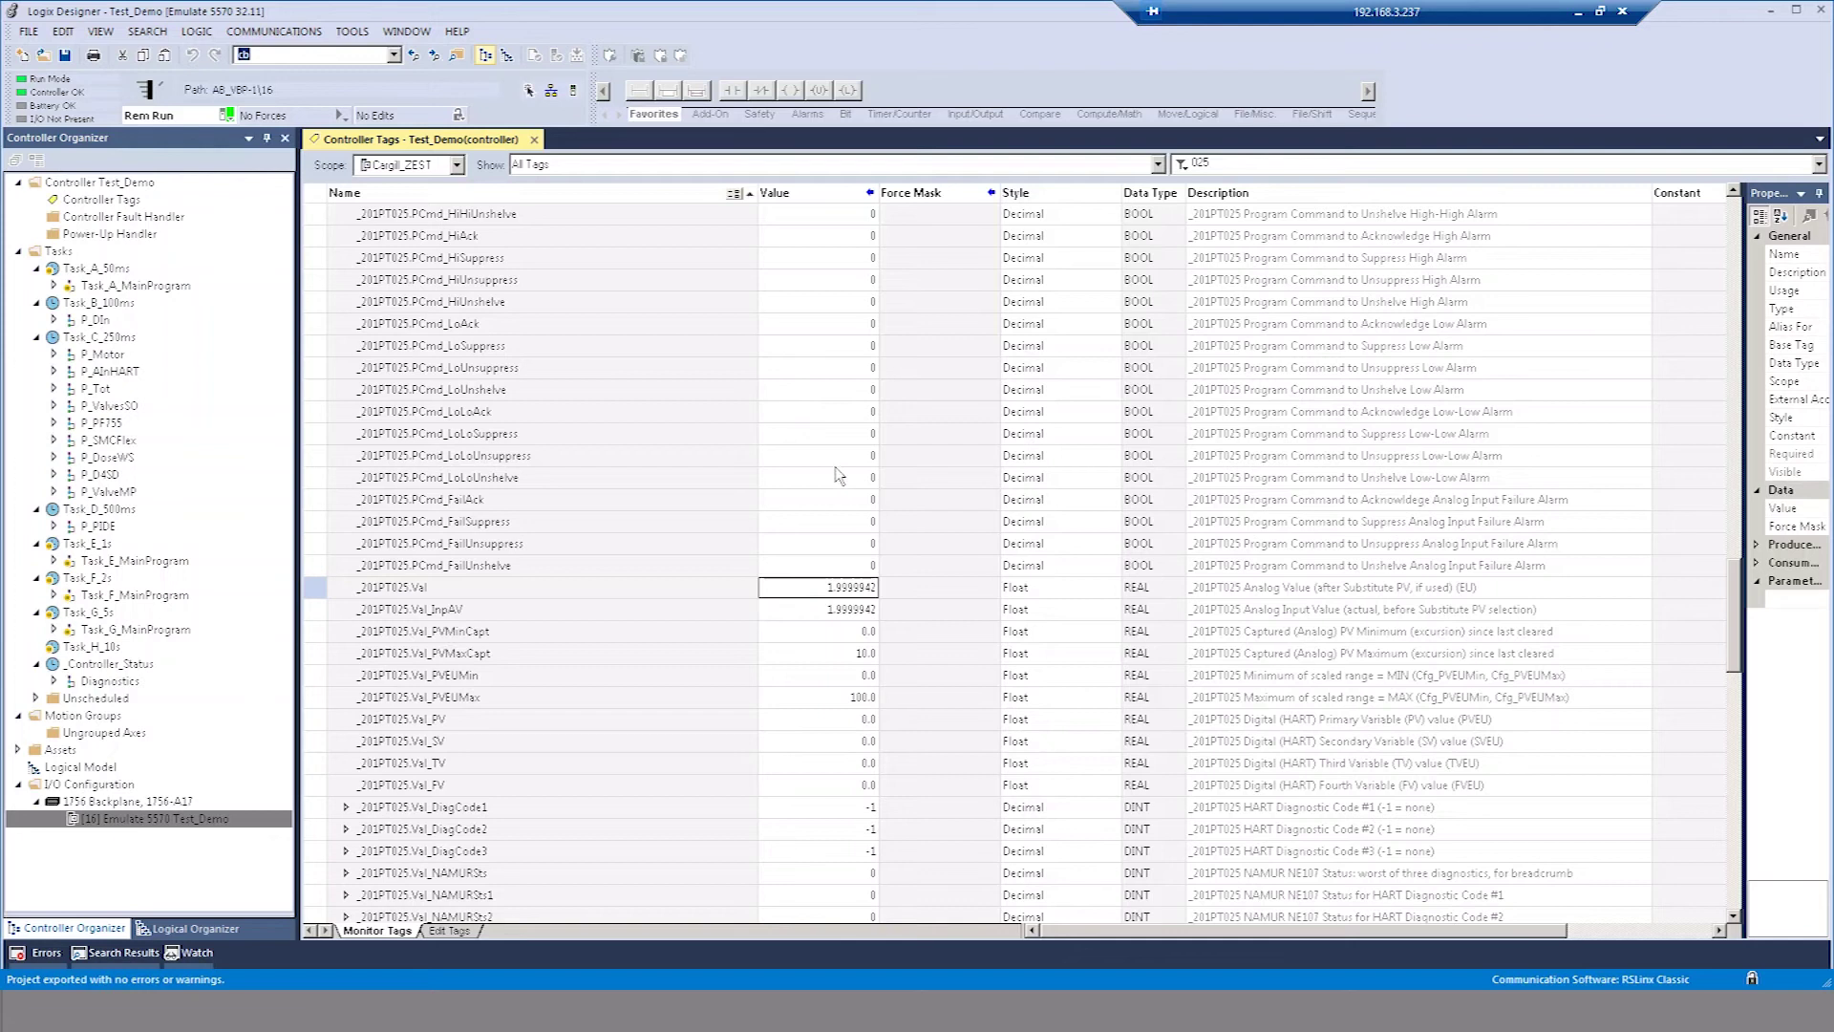
{"action": "key", "text": "alt+Tab"}
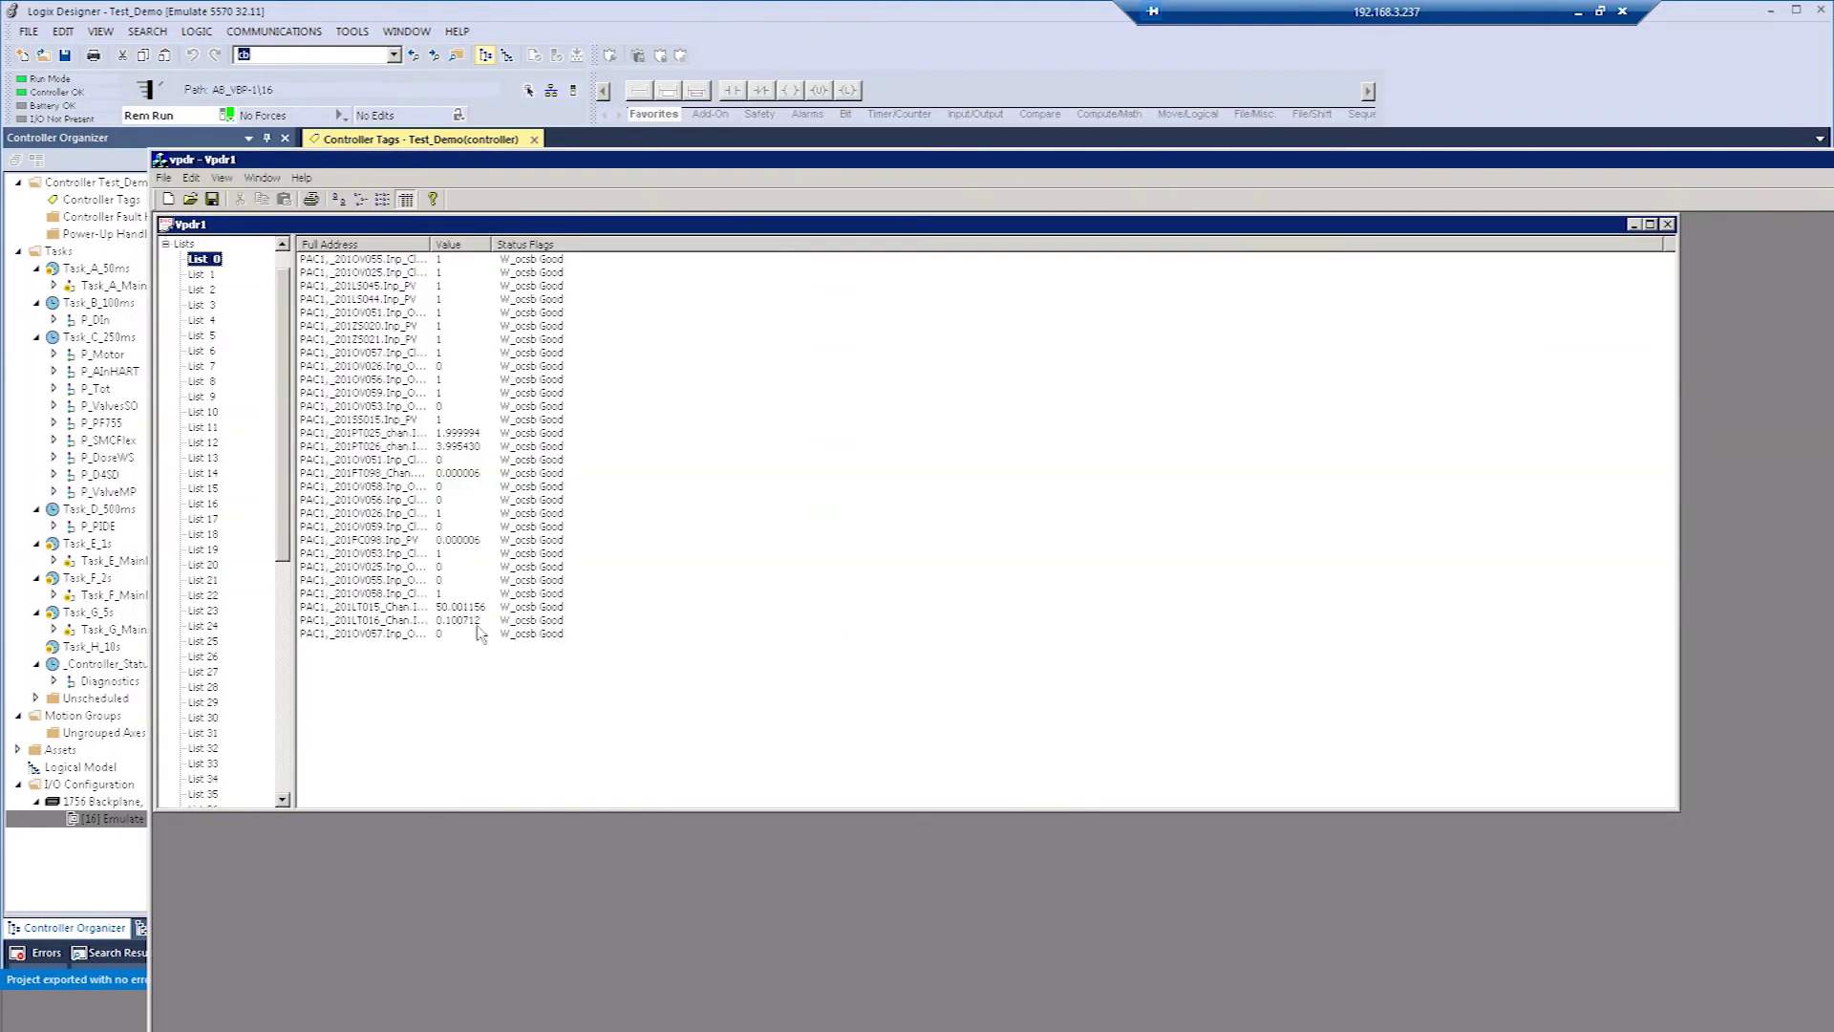
{"action": "left_click", "coordinate": [357, 274]}
{"action": "left_click", "coordinate": [365, 308]}
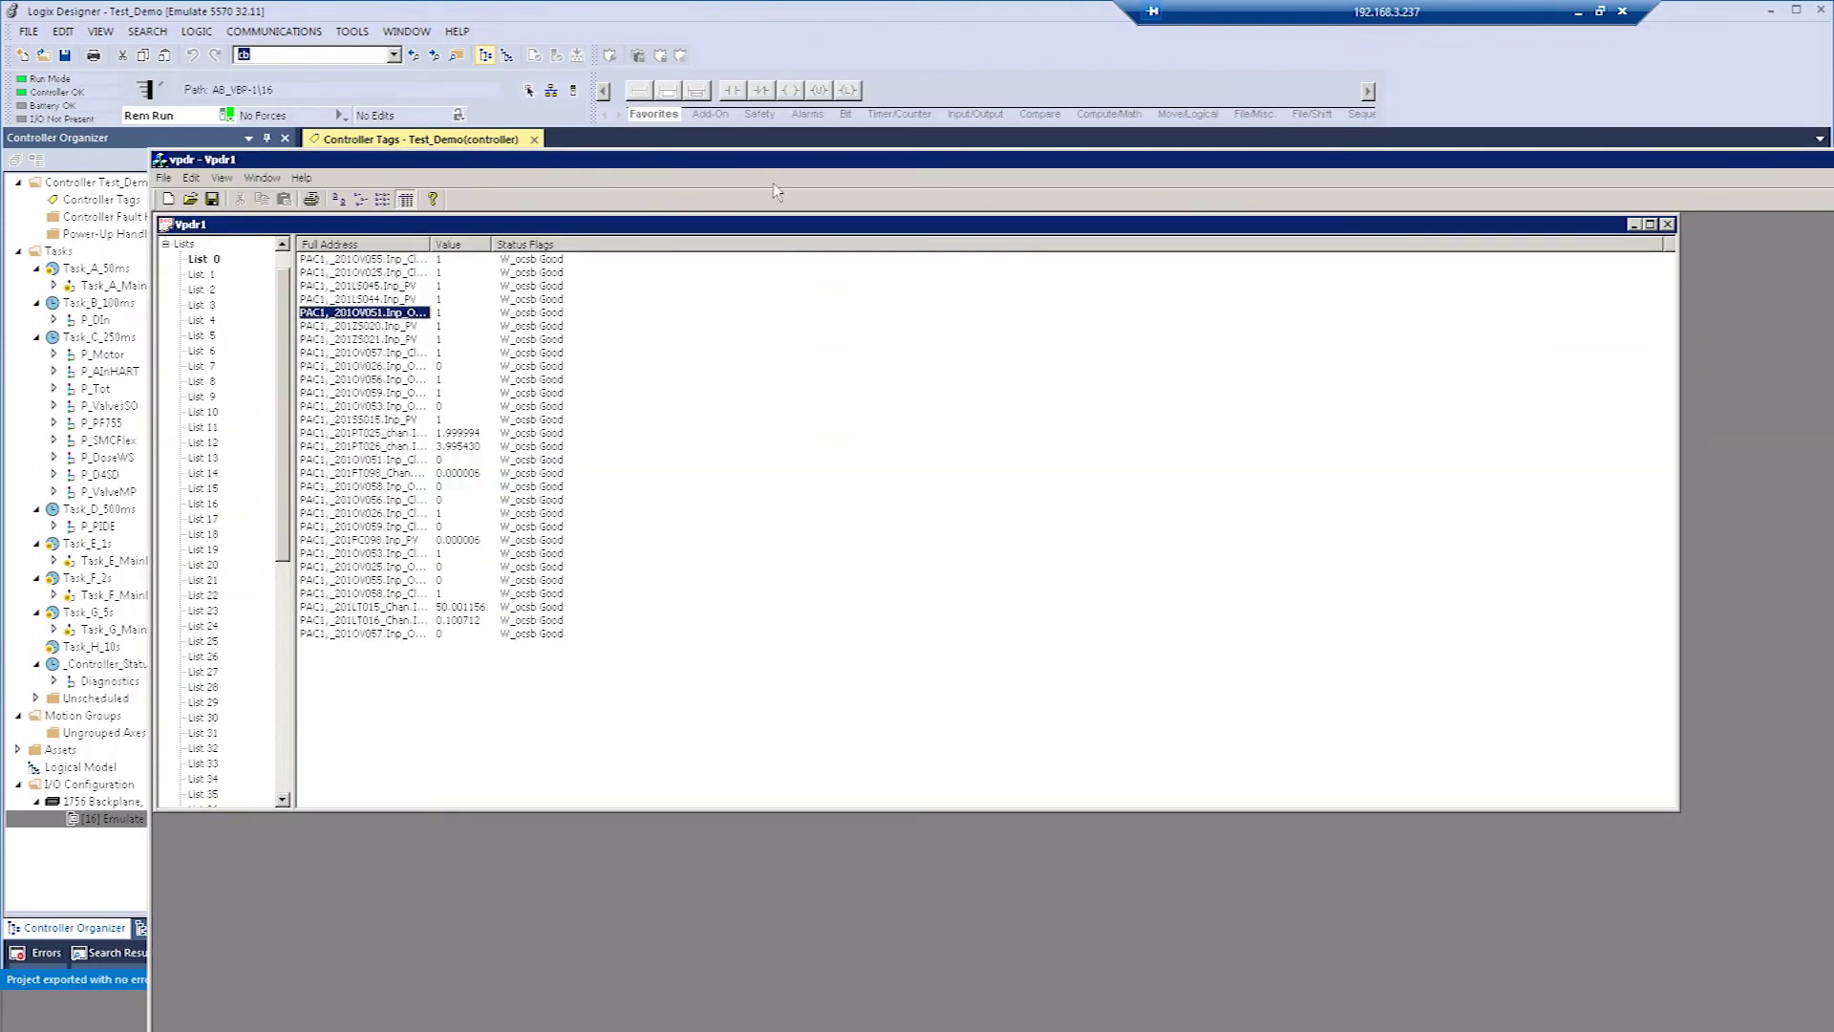
{"action": "left_click", "coordinate": [1045, 54]}
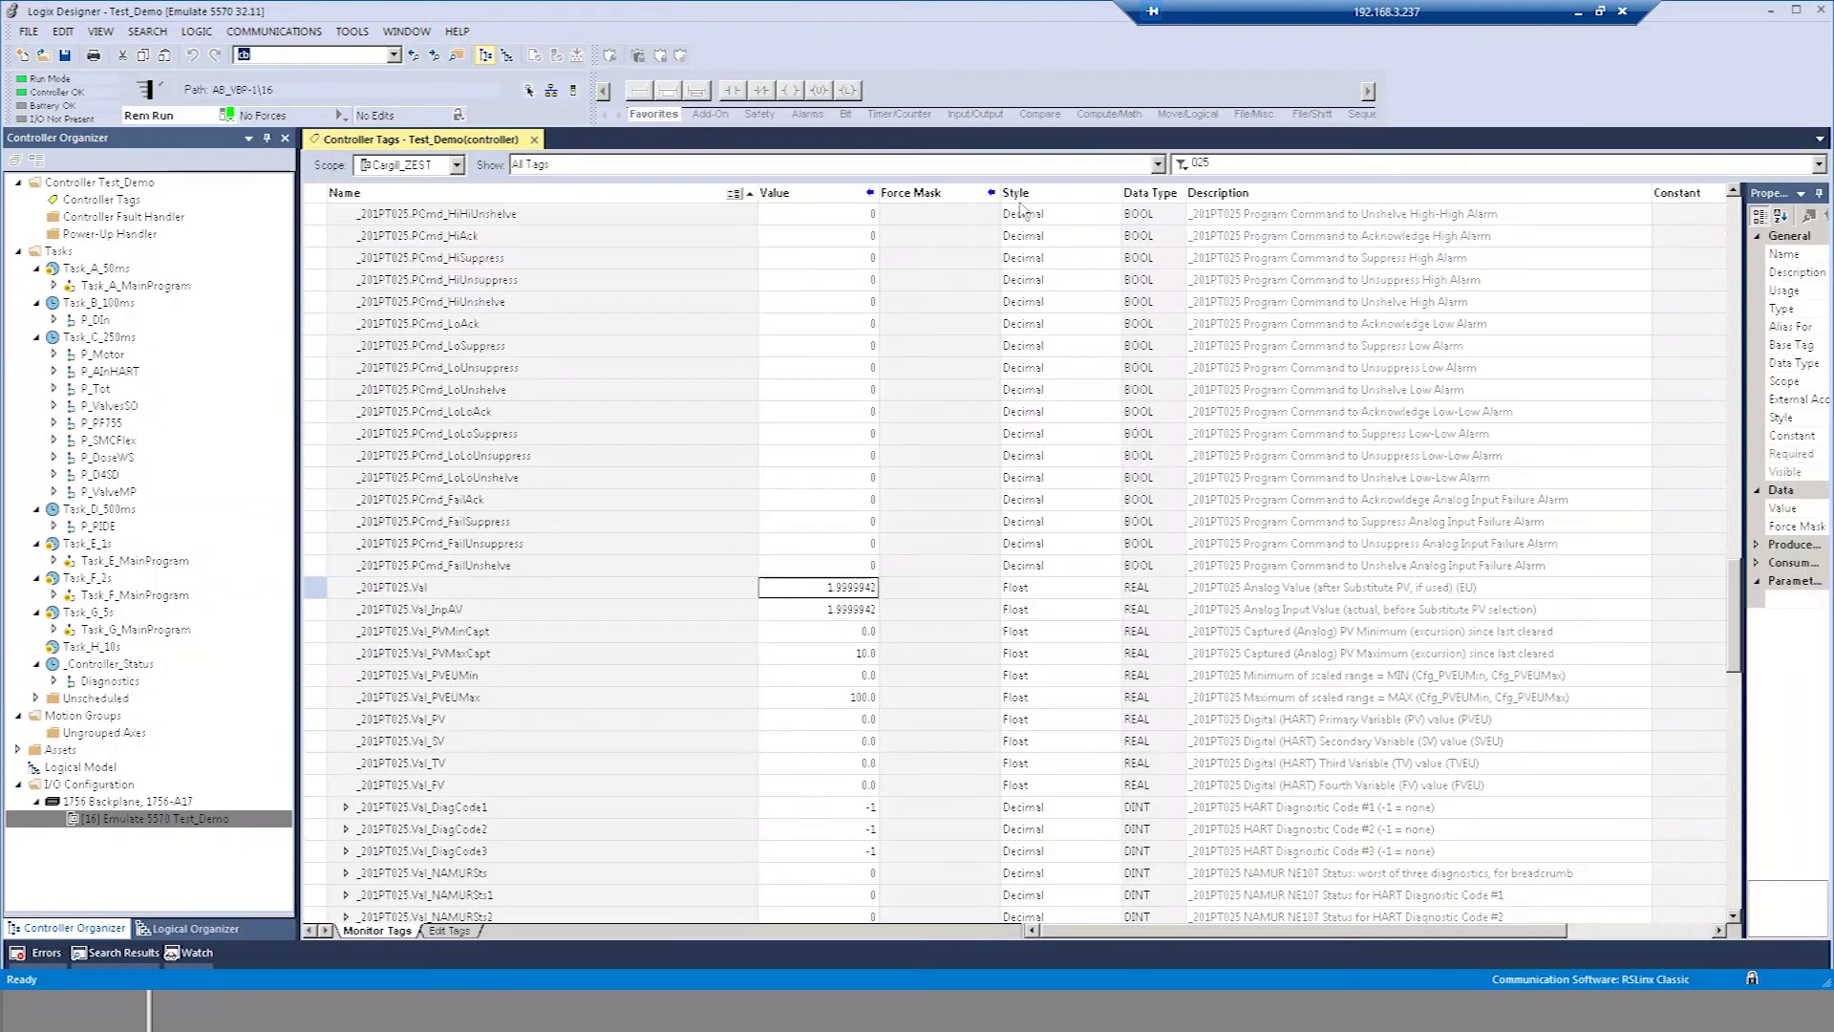
{"action": "left_click", "coordinate": [837, 591]}
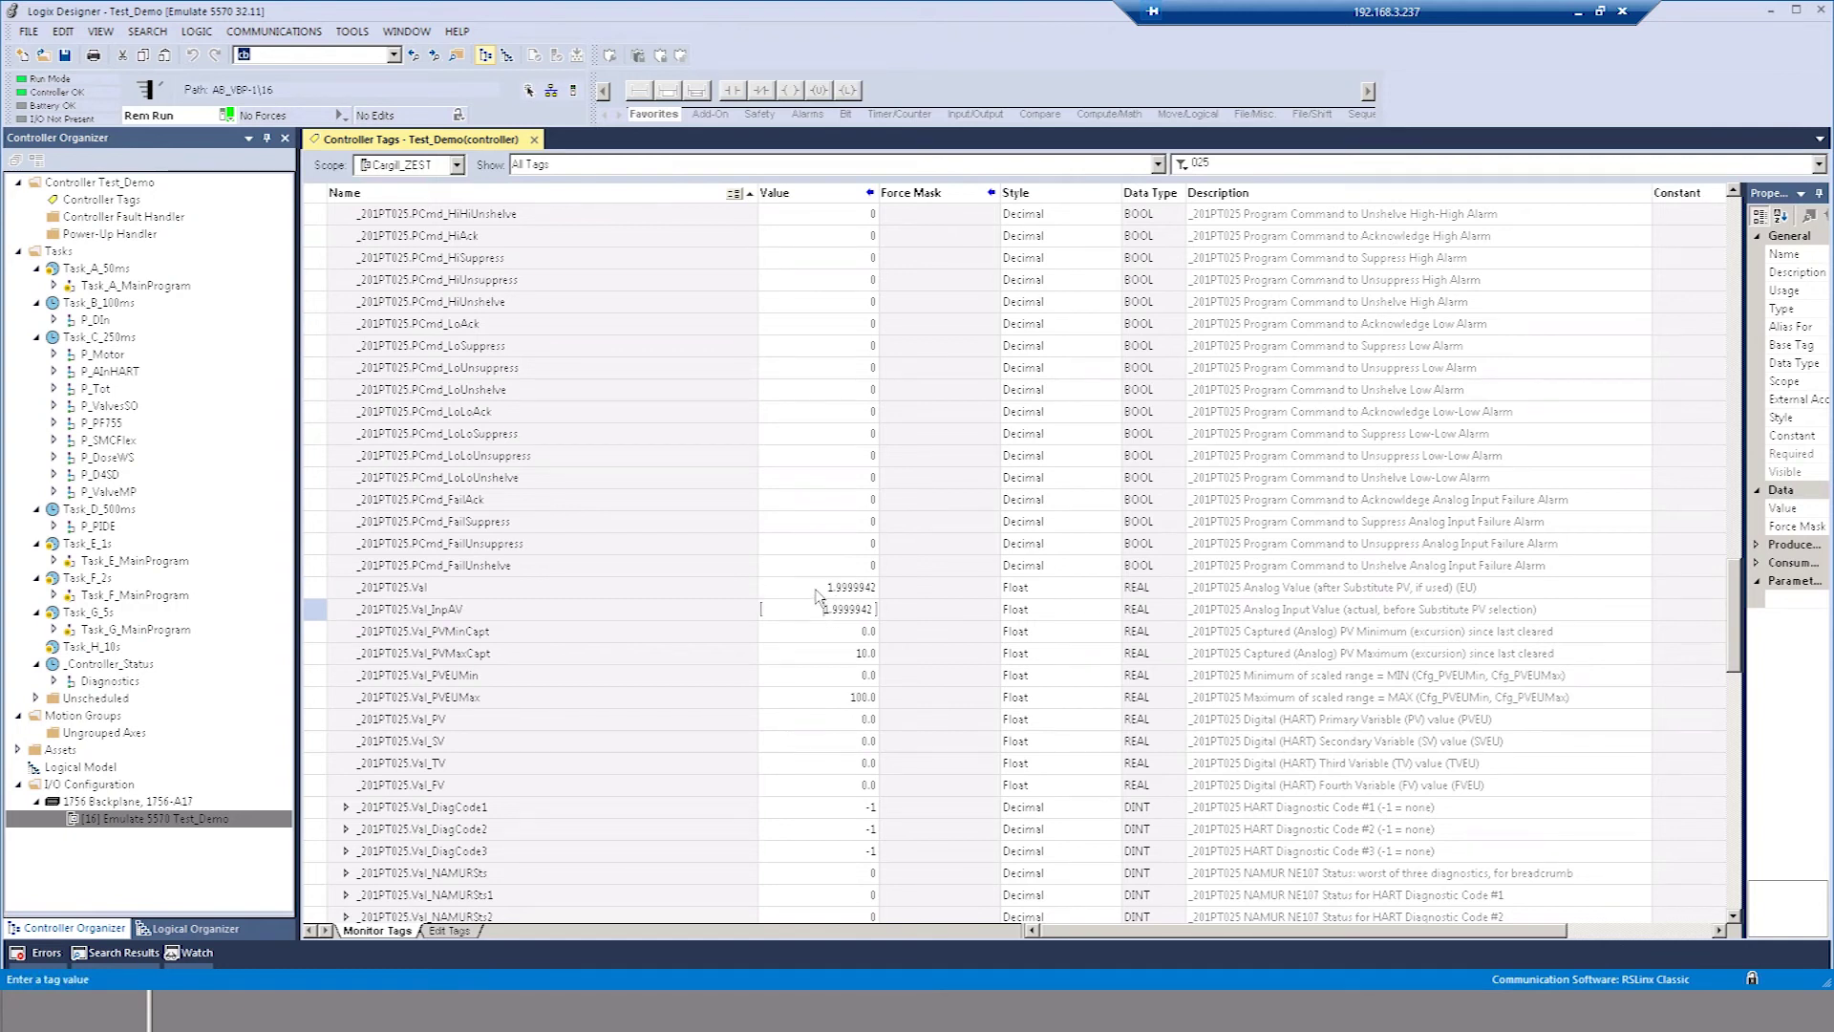
{"action": "left_click", "coordinate": [1580, 17]}
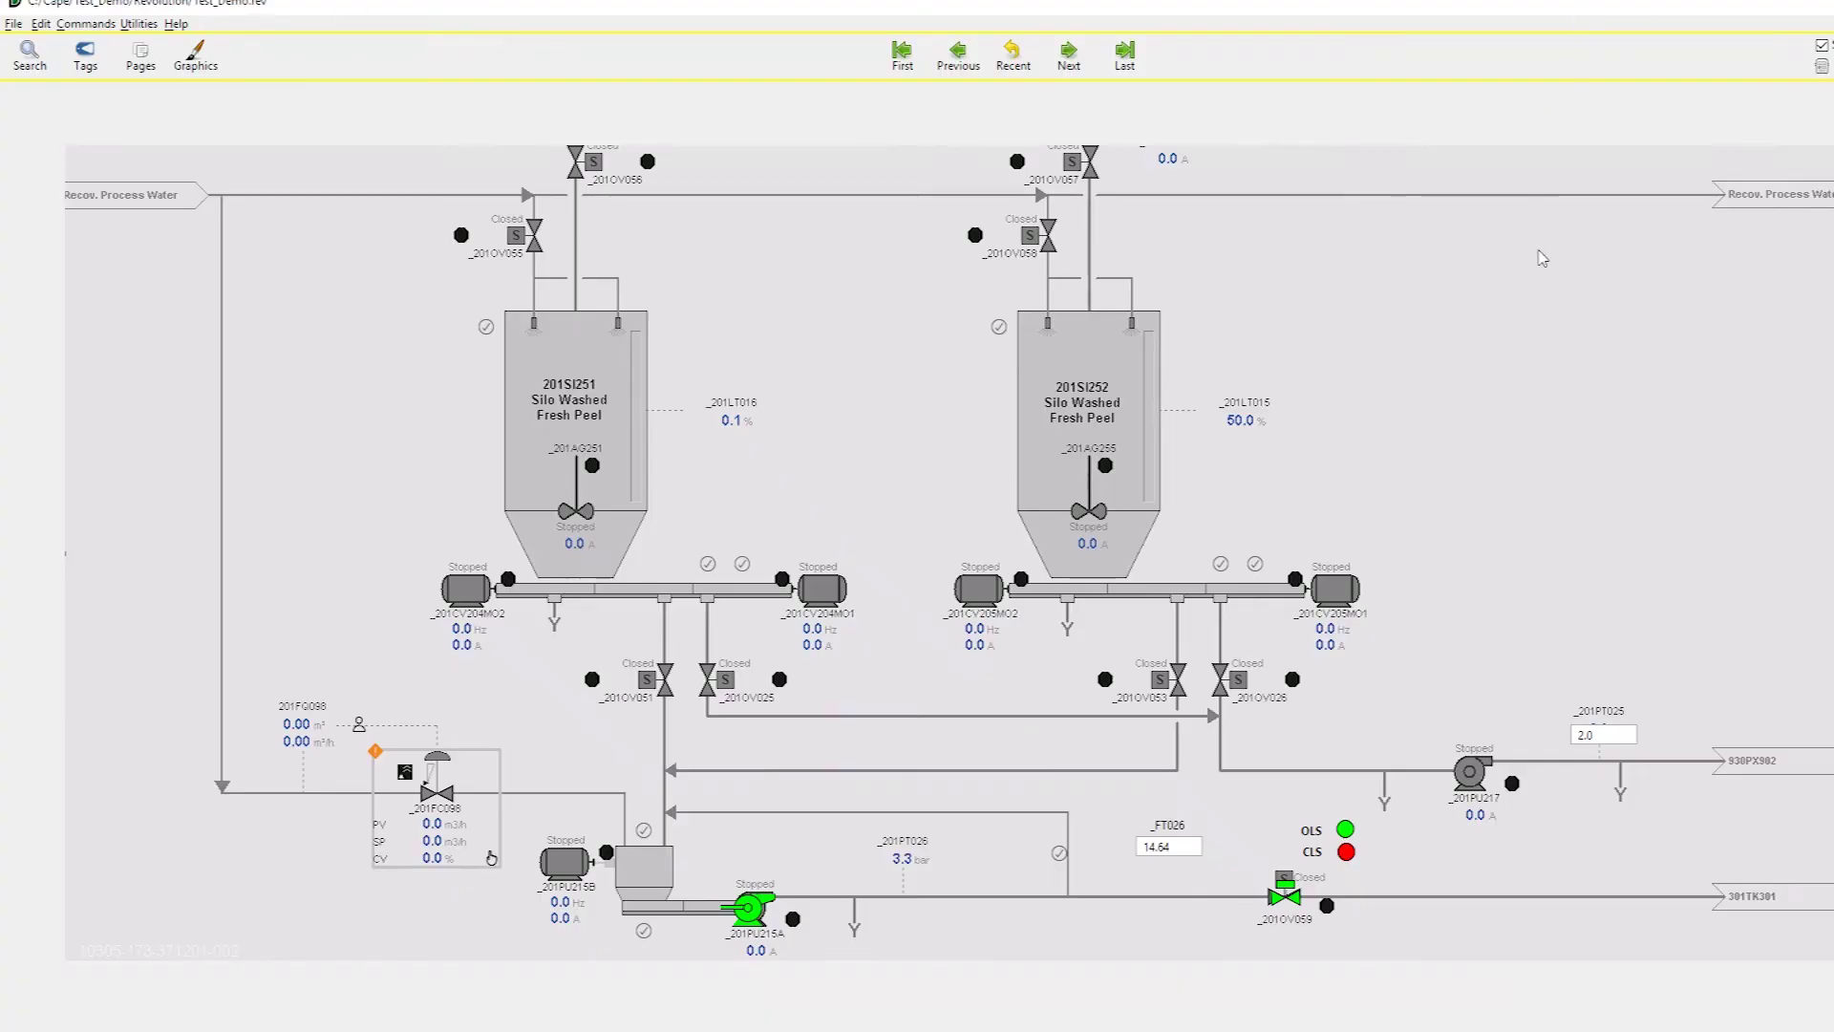
Step: Put pressure tag S201PT025 in manual and set its value to 10
{"action": "left_click", "coordinate": [1601, 734]}
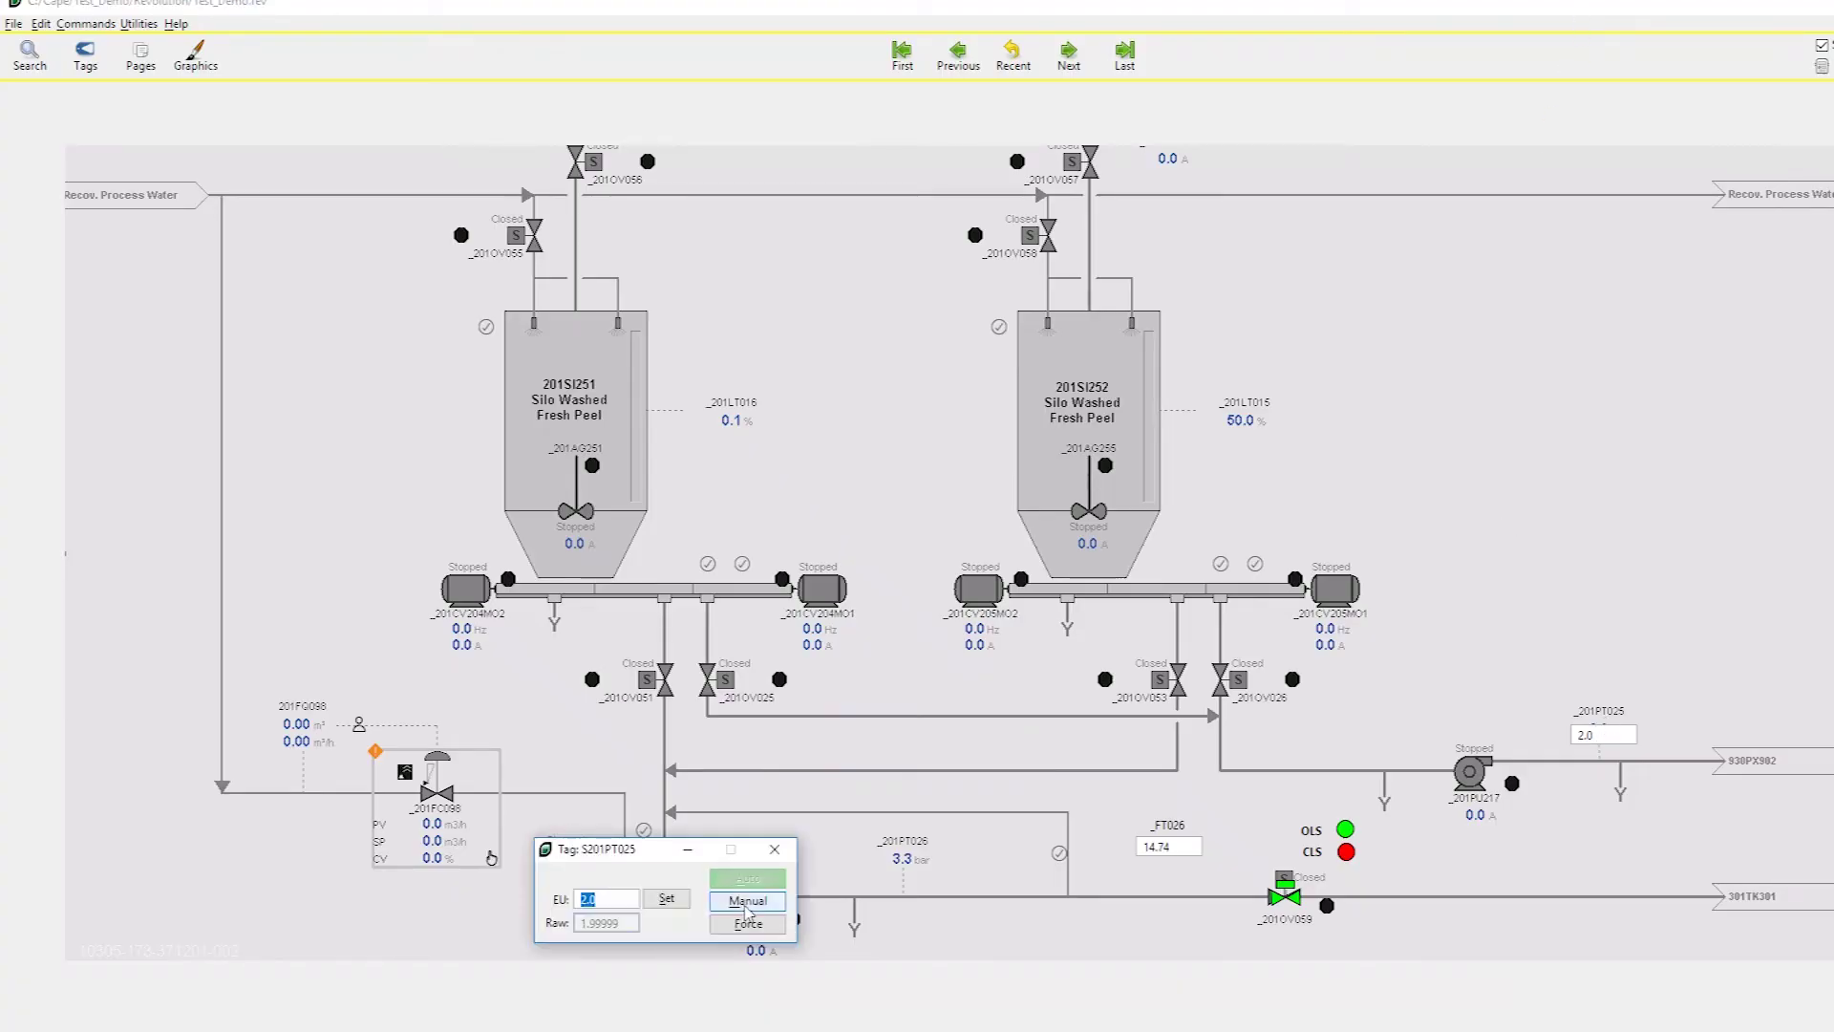
{"action": "type", "text": "10"}
{"action": "key", "text": "Return"}
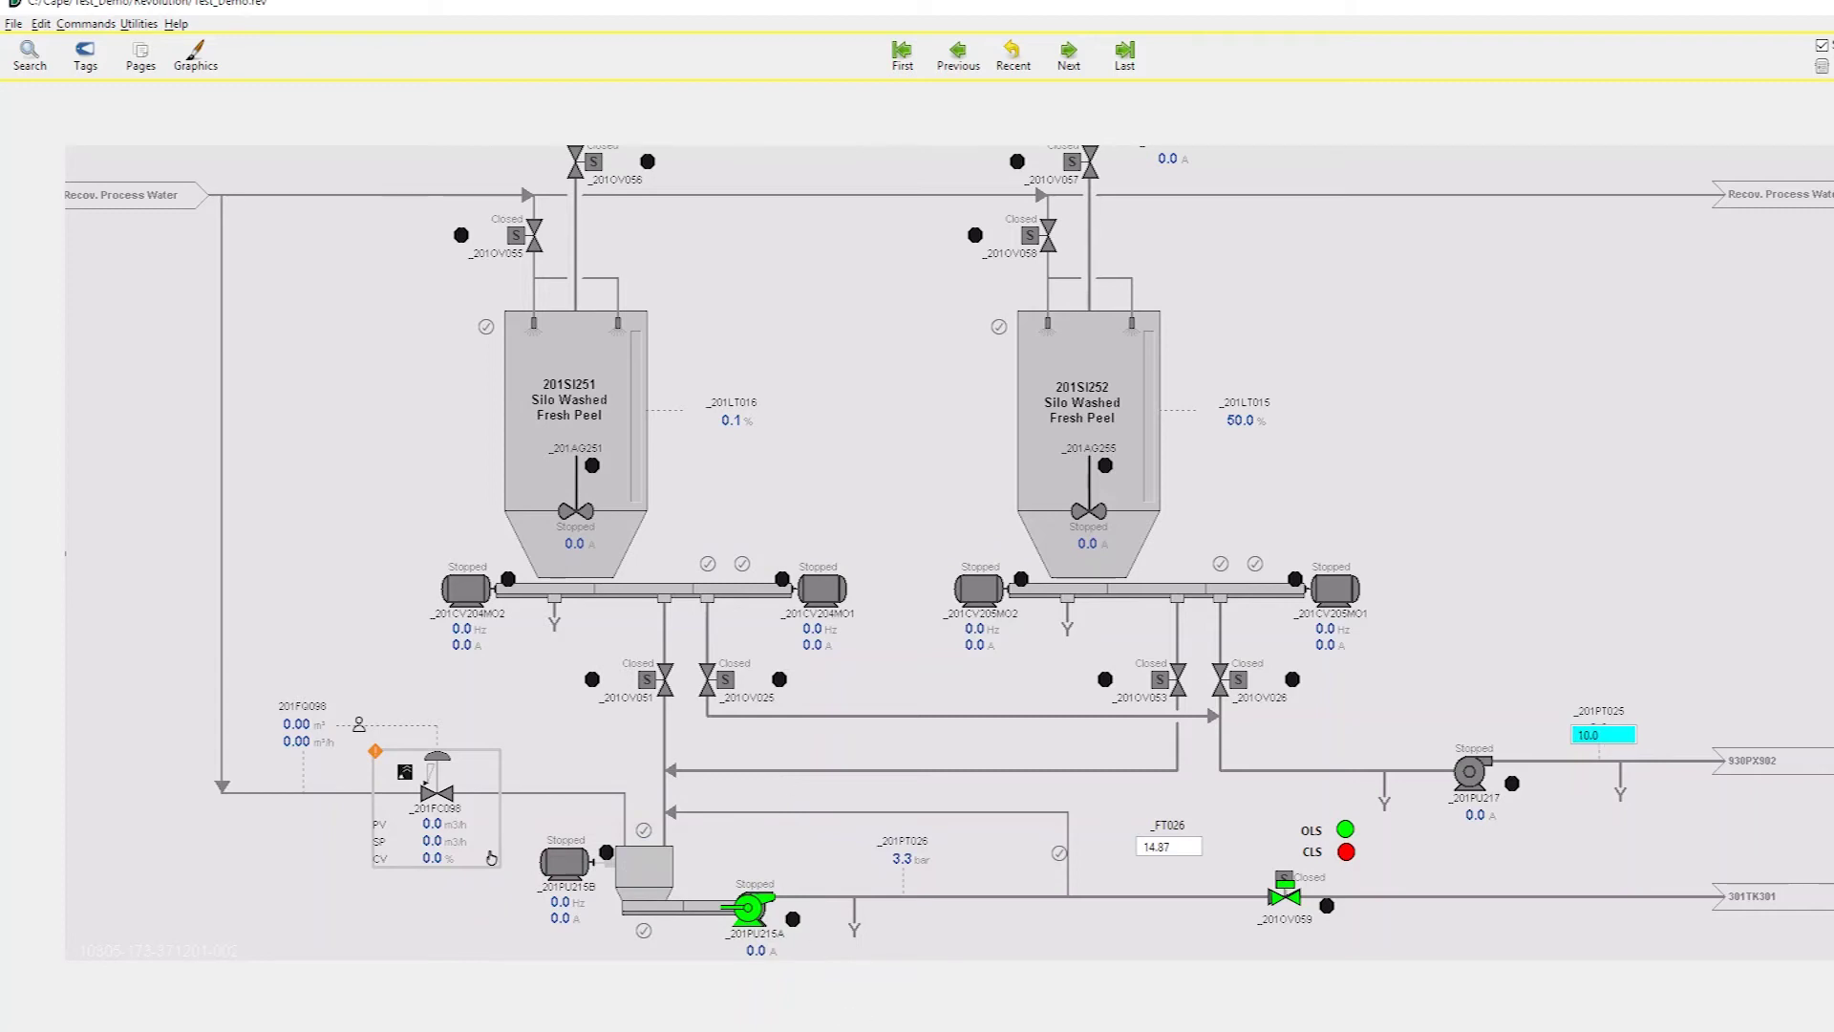
Step: Check _201PT025.Val and _201PT025.Val_InpAV in the Logix Designer controller tags and minimize the remote session
{"action": "key", "text": "alt+Tab"}
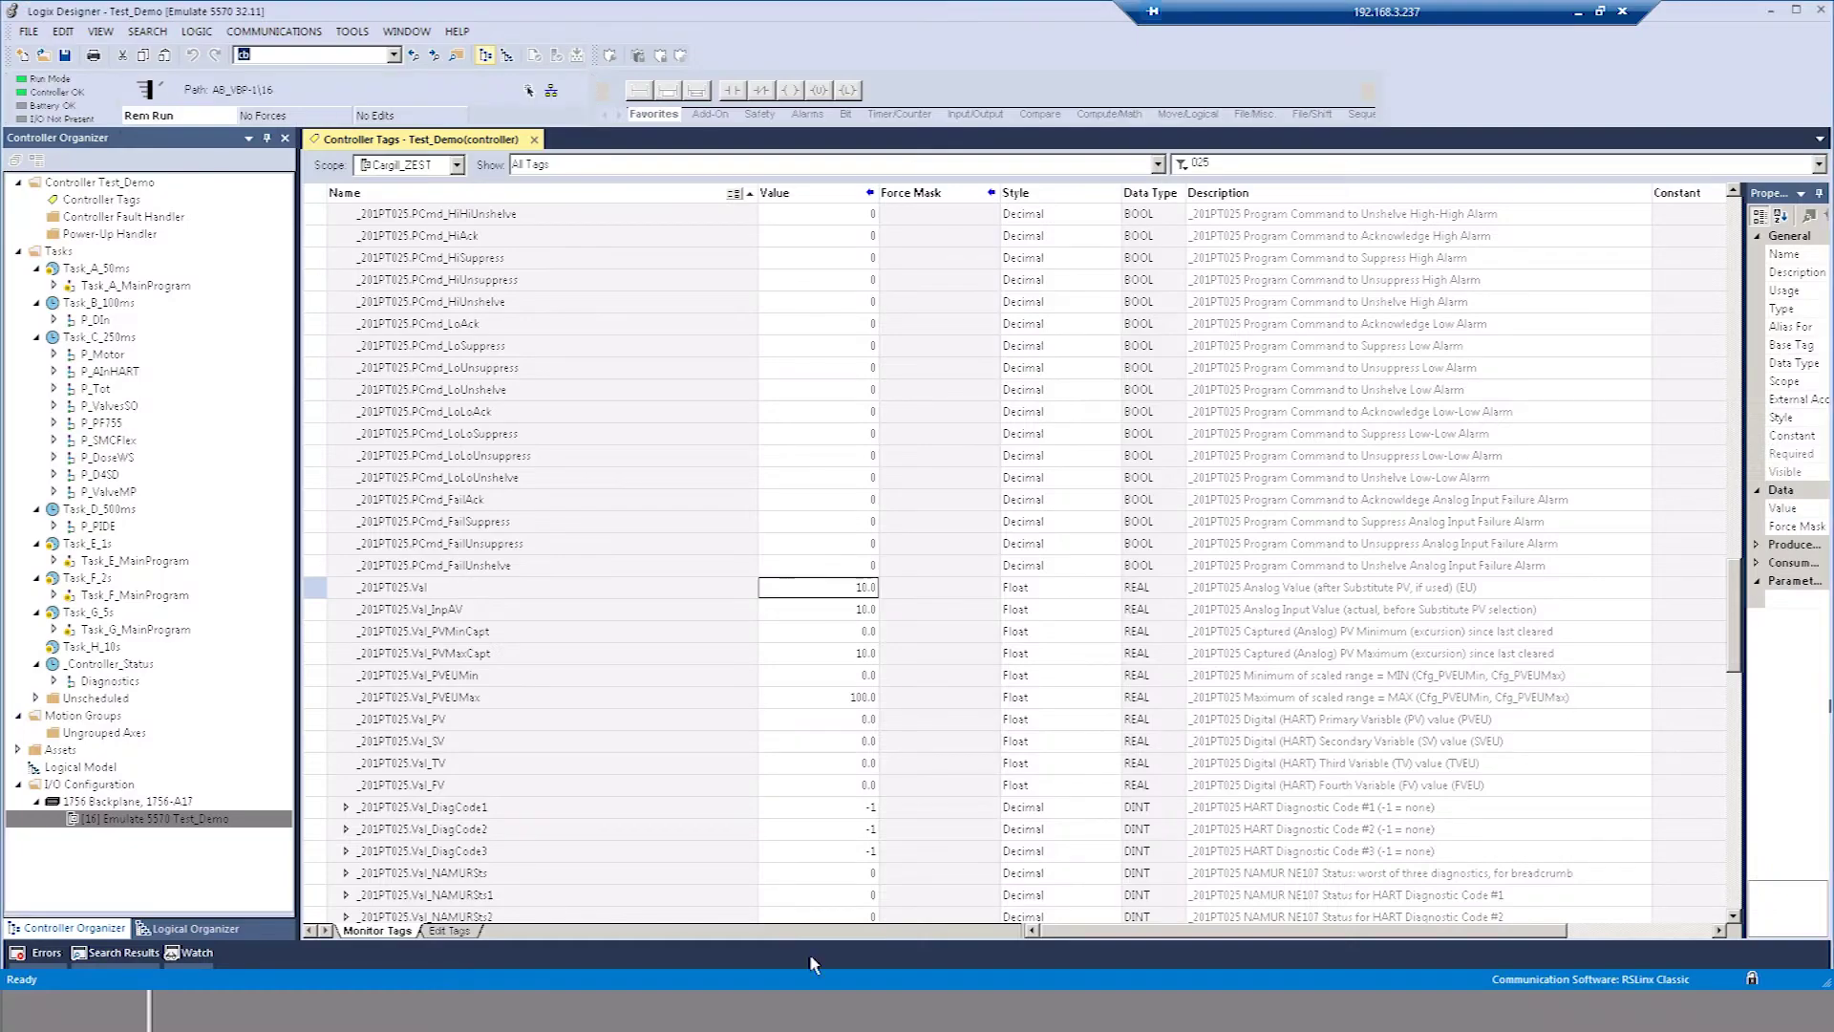
{"action": "double_click", "coordinate": [833, 608]}
{"action": "double_click", "coordinate": [840, 596]}
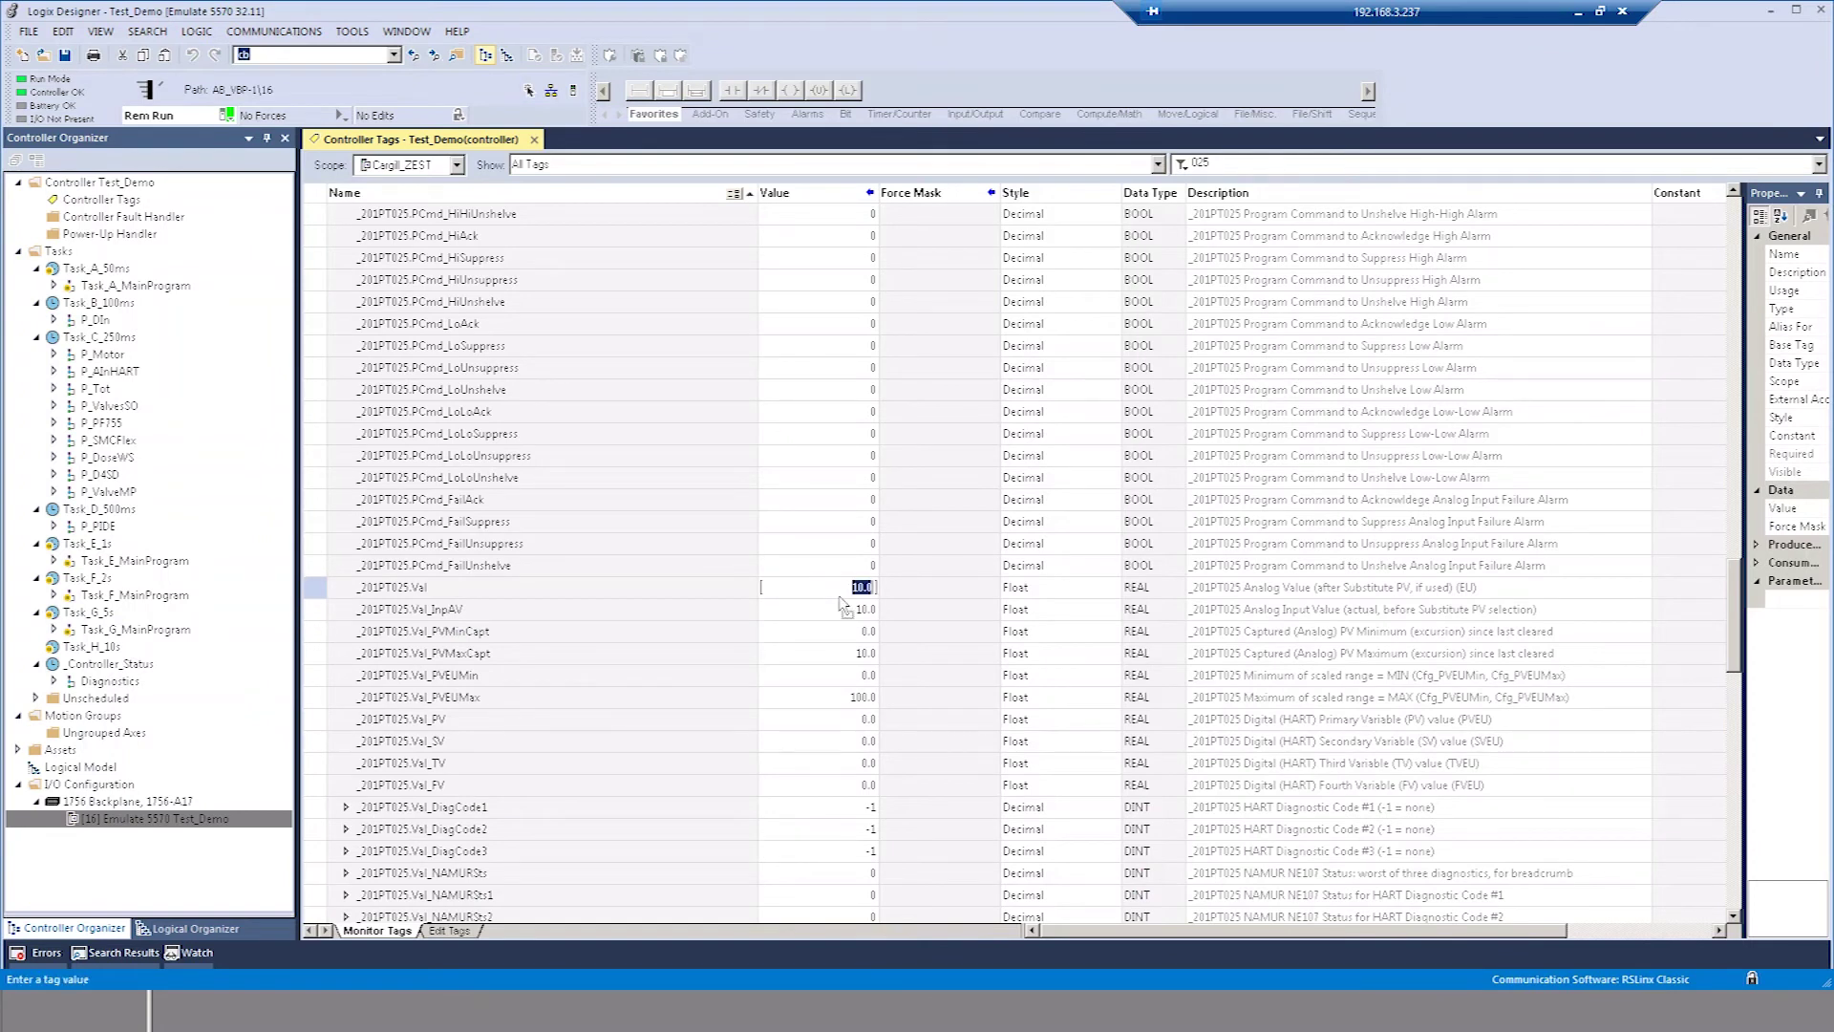
{"action": "left_click", "coordinate": [1578, 14]}
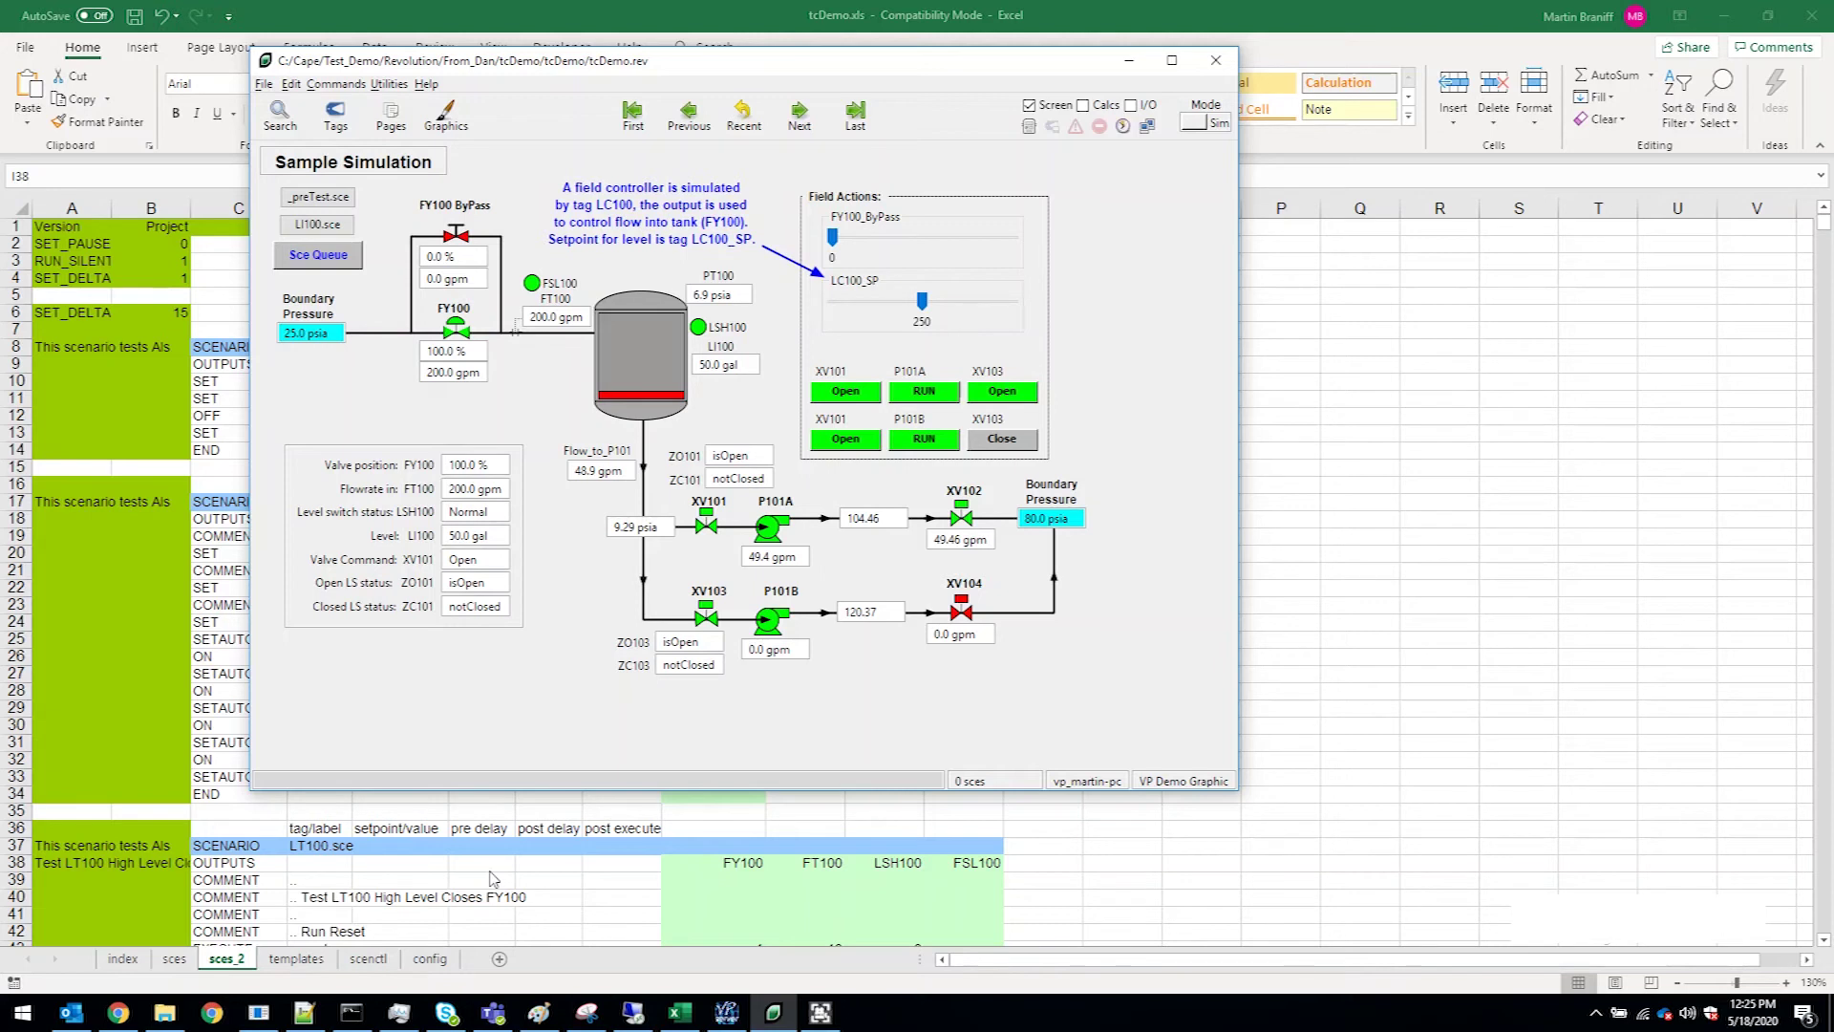
Step: Switch to the tcDemo.xls workbook in Excel and show its templates sheet
{"action": "key", "text": "alt+Tab"}
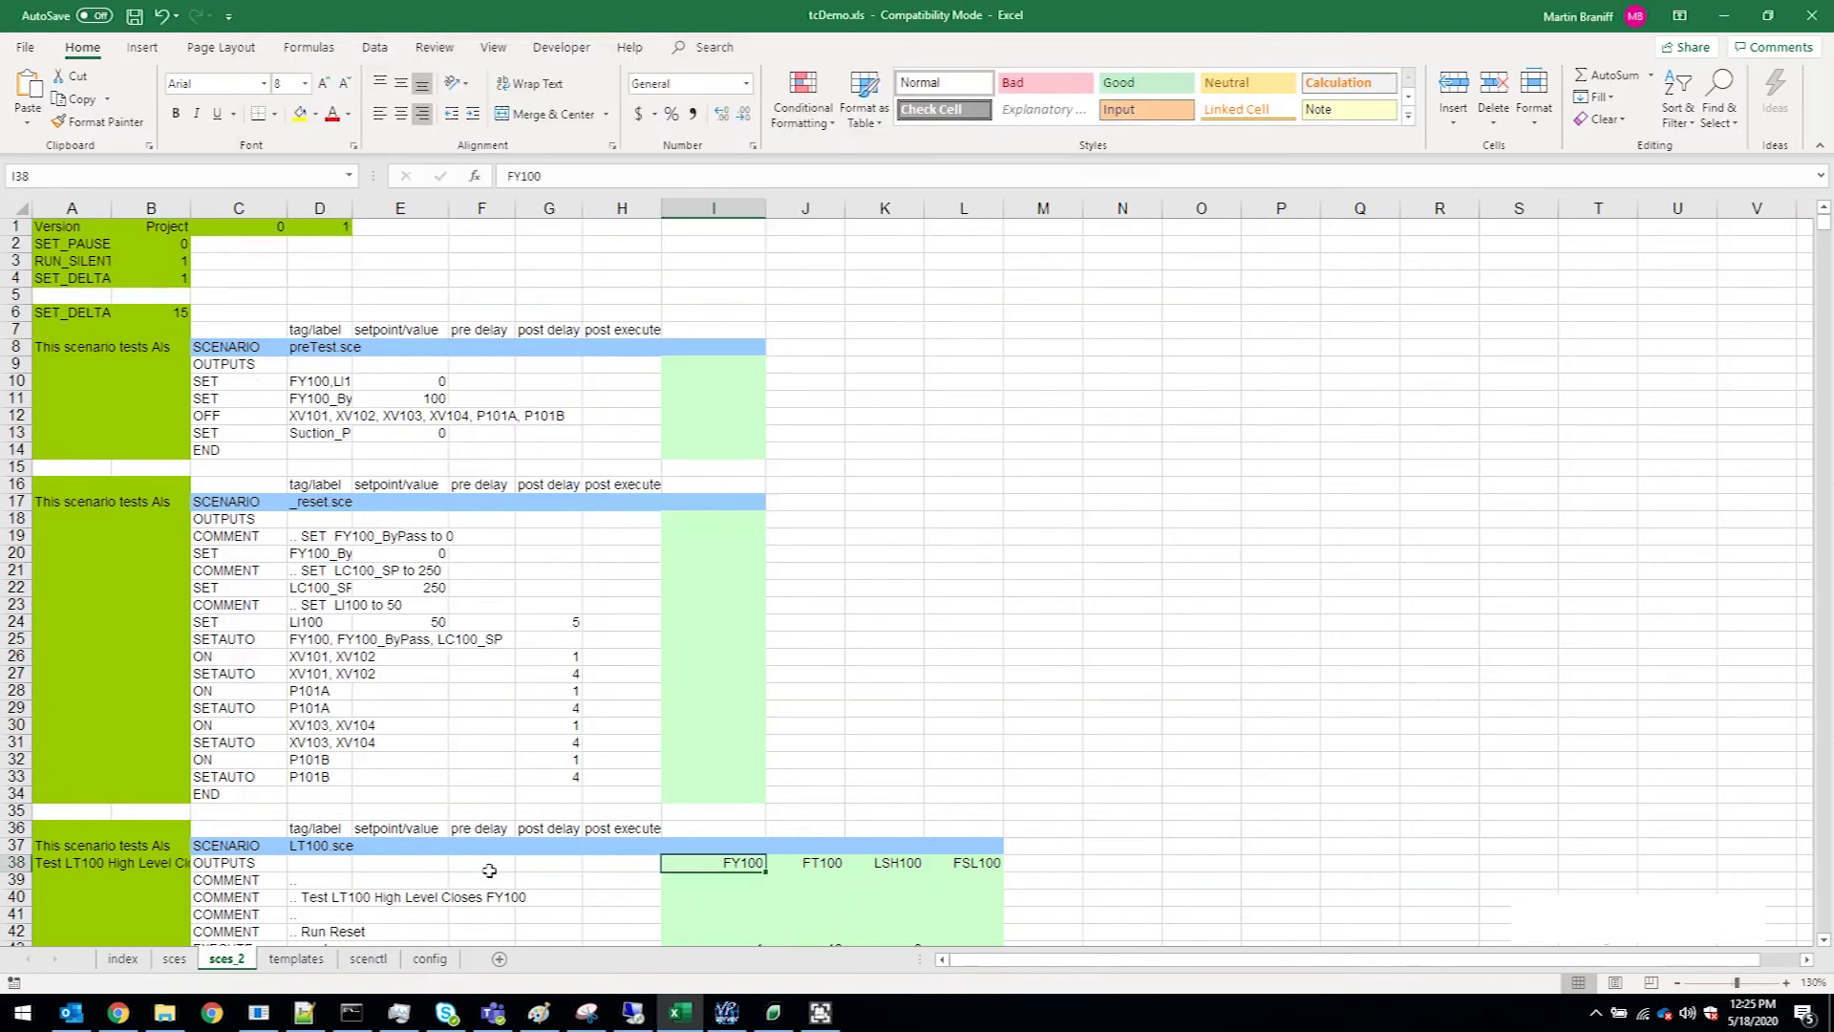
{"action": "left_click", "coordinate": [296, 959]}
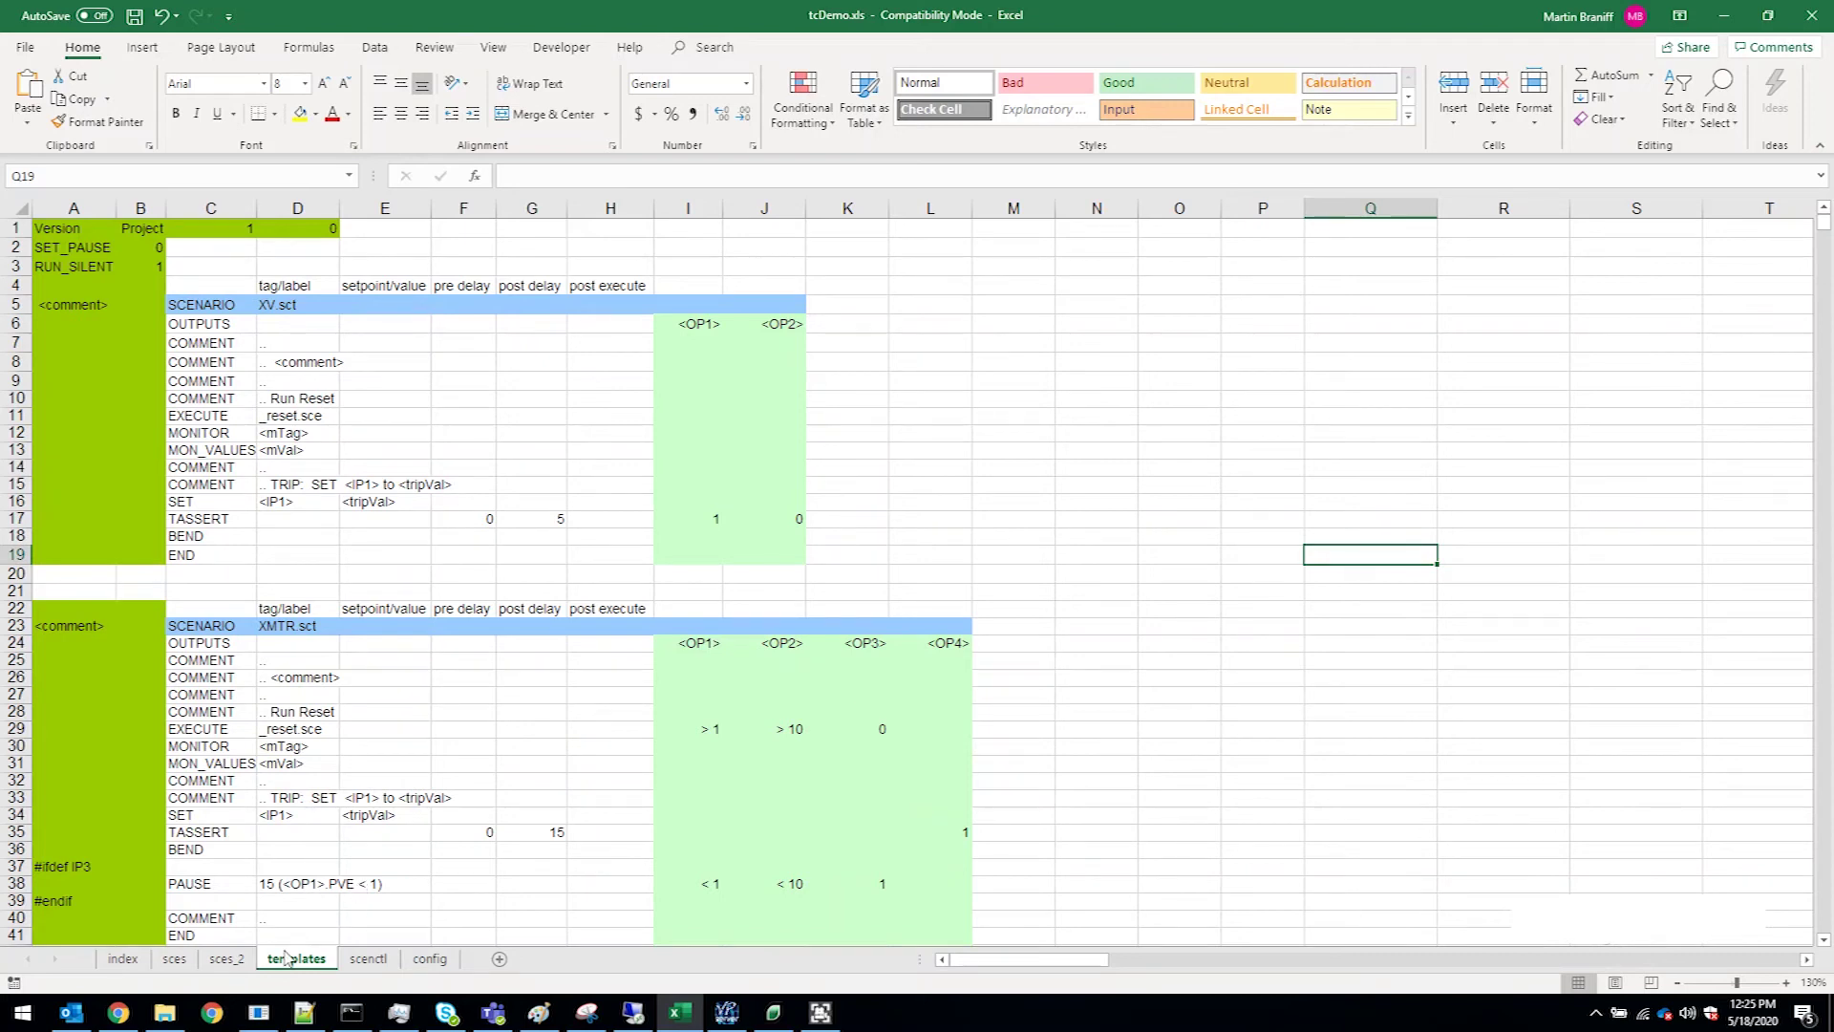
Step: Switch to Notepad++ and examine the generated XV101.sce scenario file
{"action": "mouse_move", "coordinate": [305, 1016]}
{"action": "left_click", "coordinate": [304, 1012]}
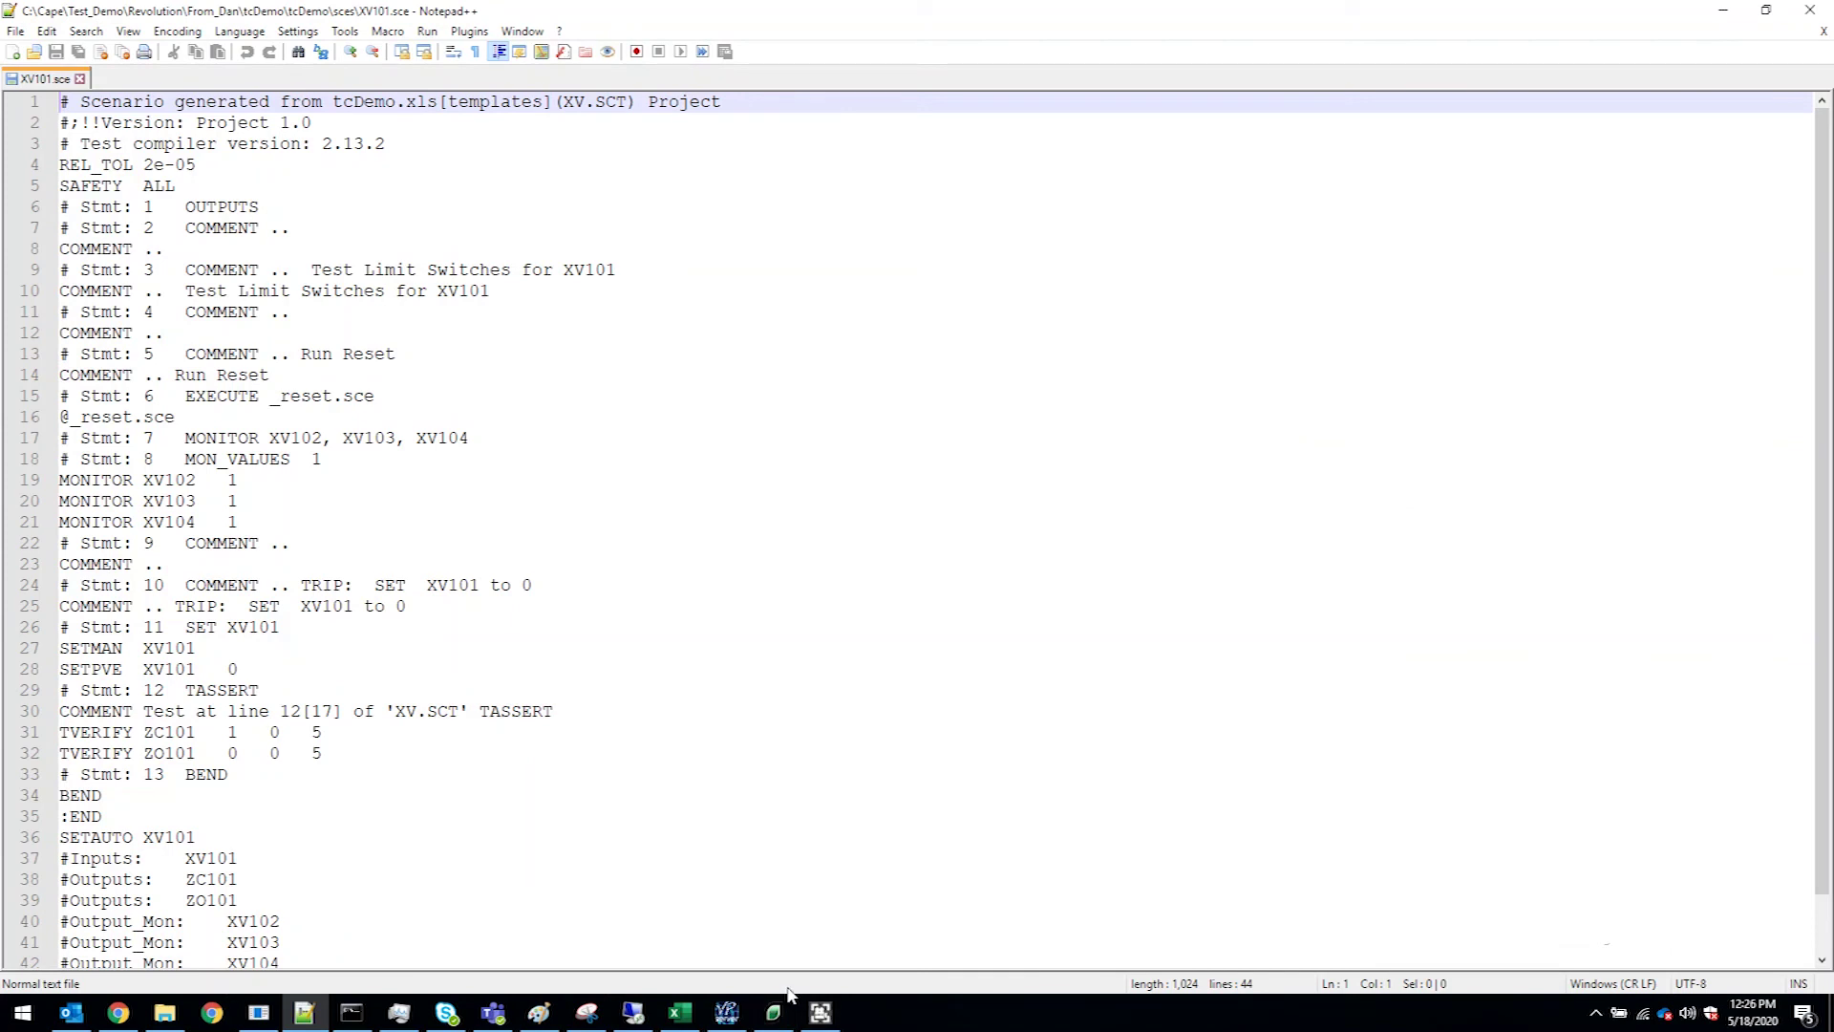
Step: Switch to the tcDemo.rev simulation, add all available scenarios to the standard scenario queue and start running them
{"action": "left_click", "coordinate": [773, 1015]}
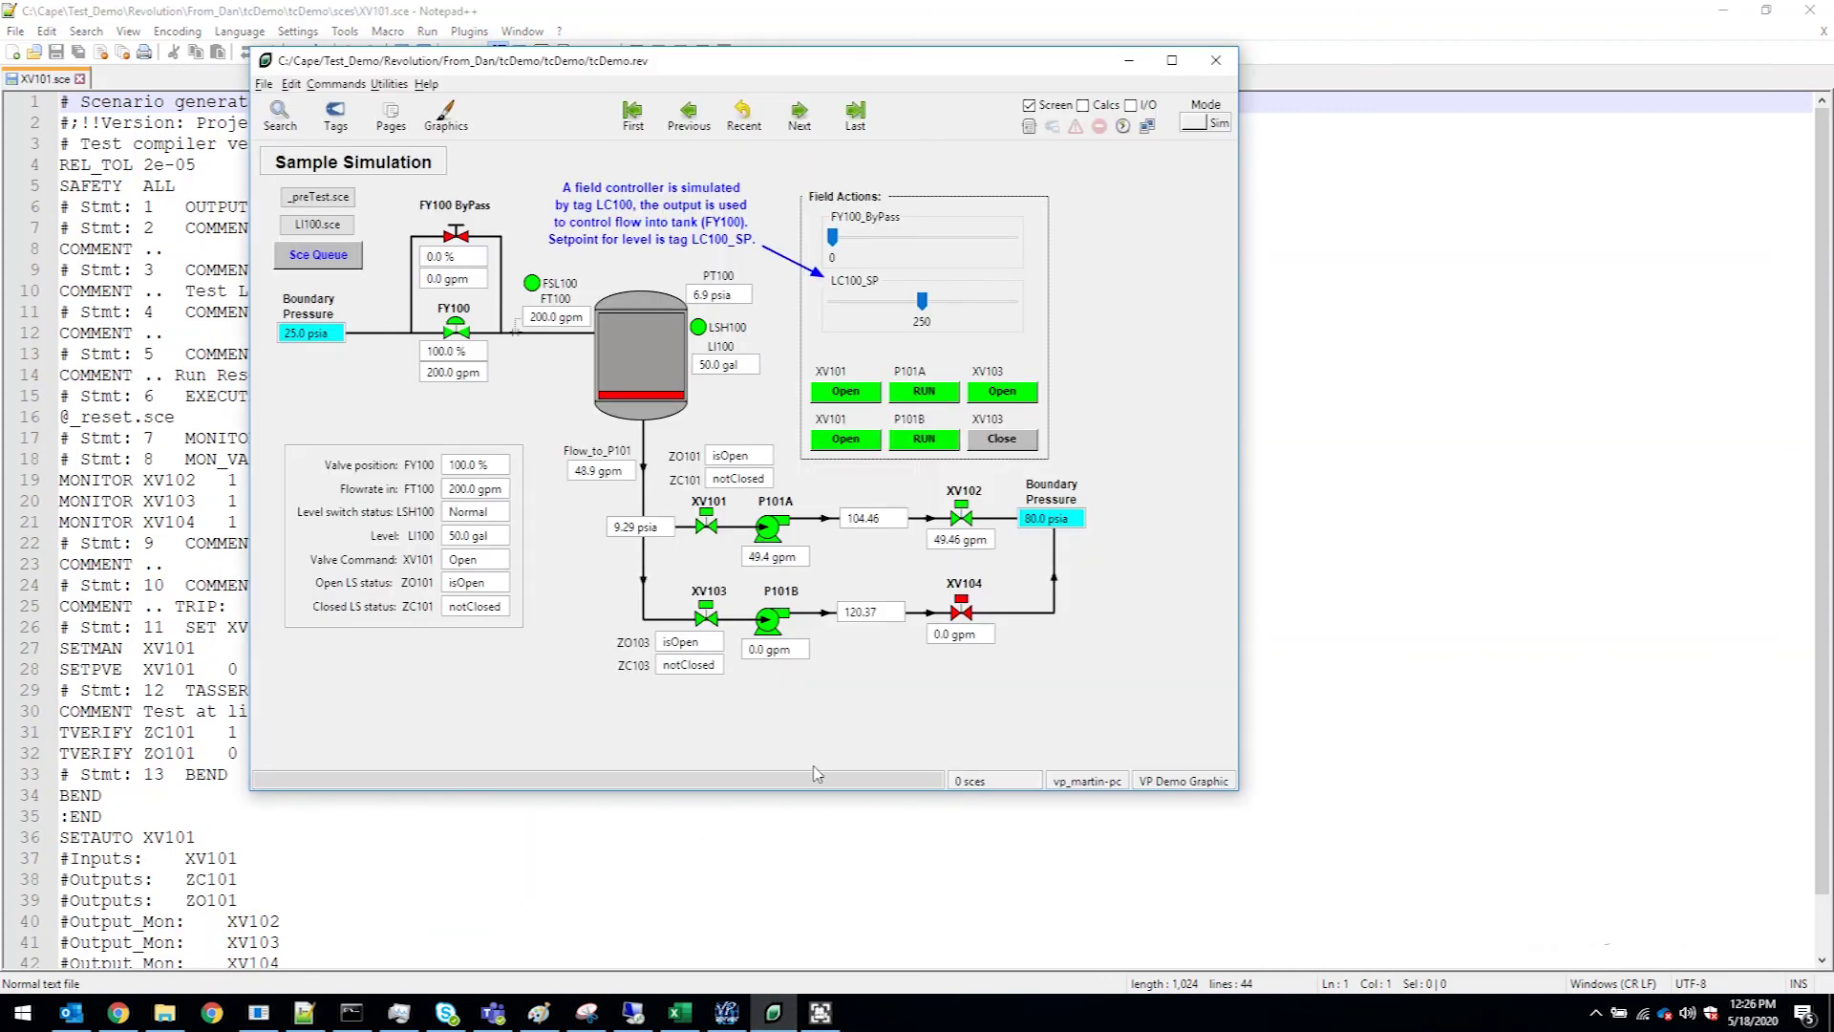
{"action": "left_click", "coordinate": [318, 256]}
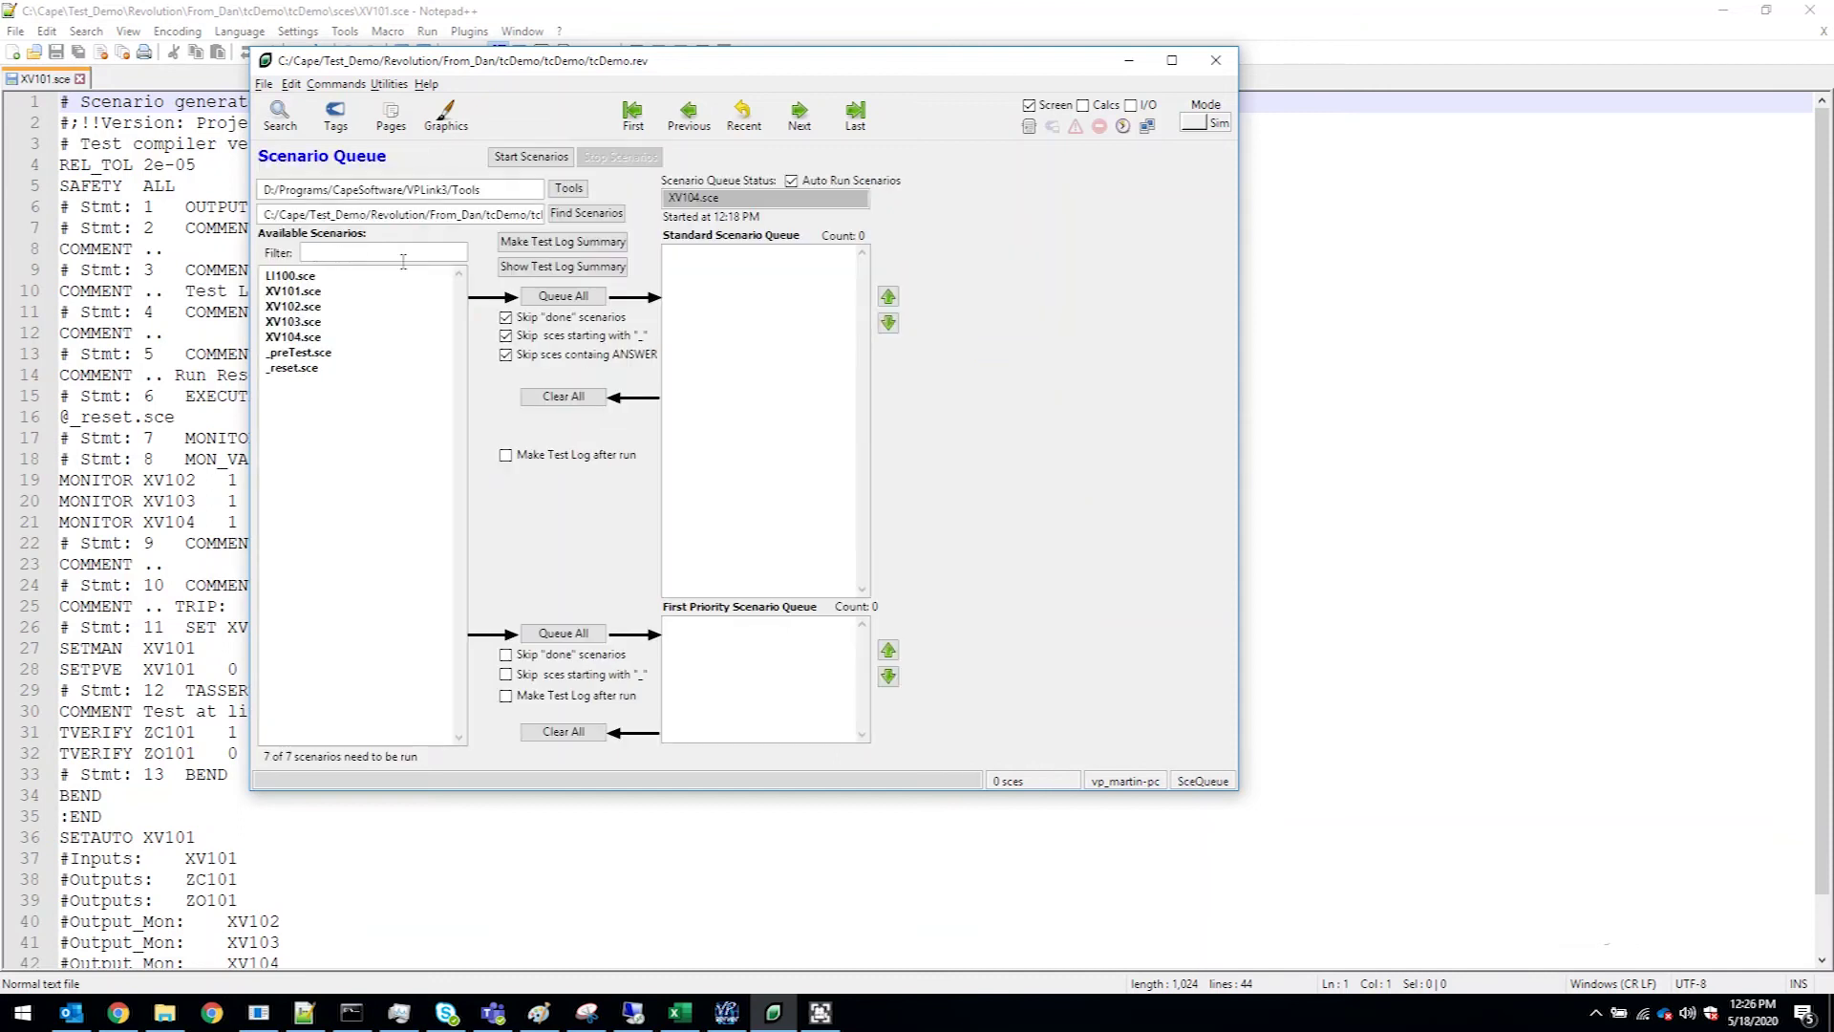
{"action": "left_click", "coordinate": [574, 299]}
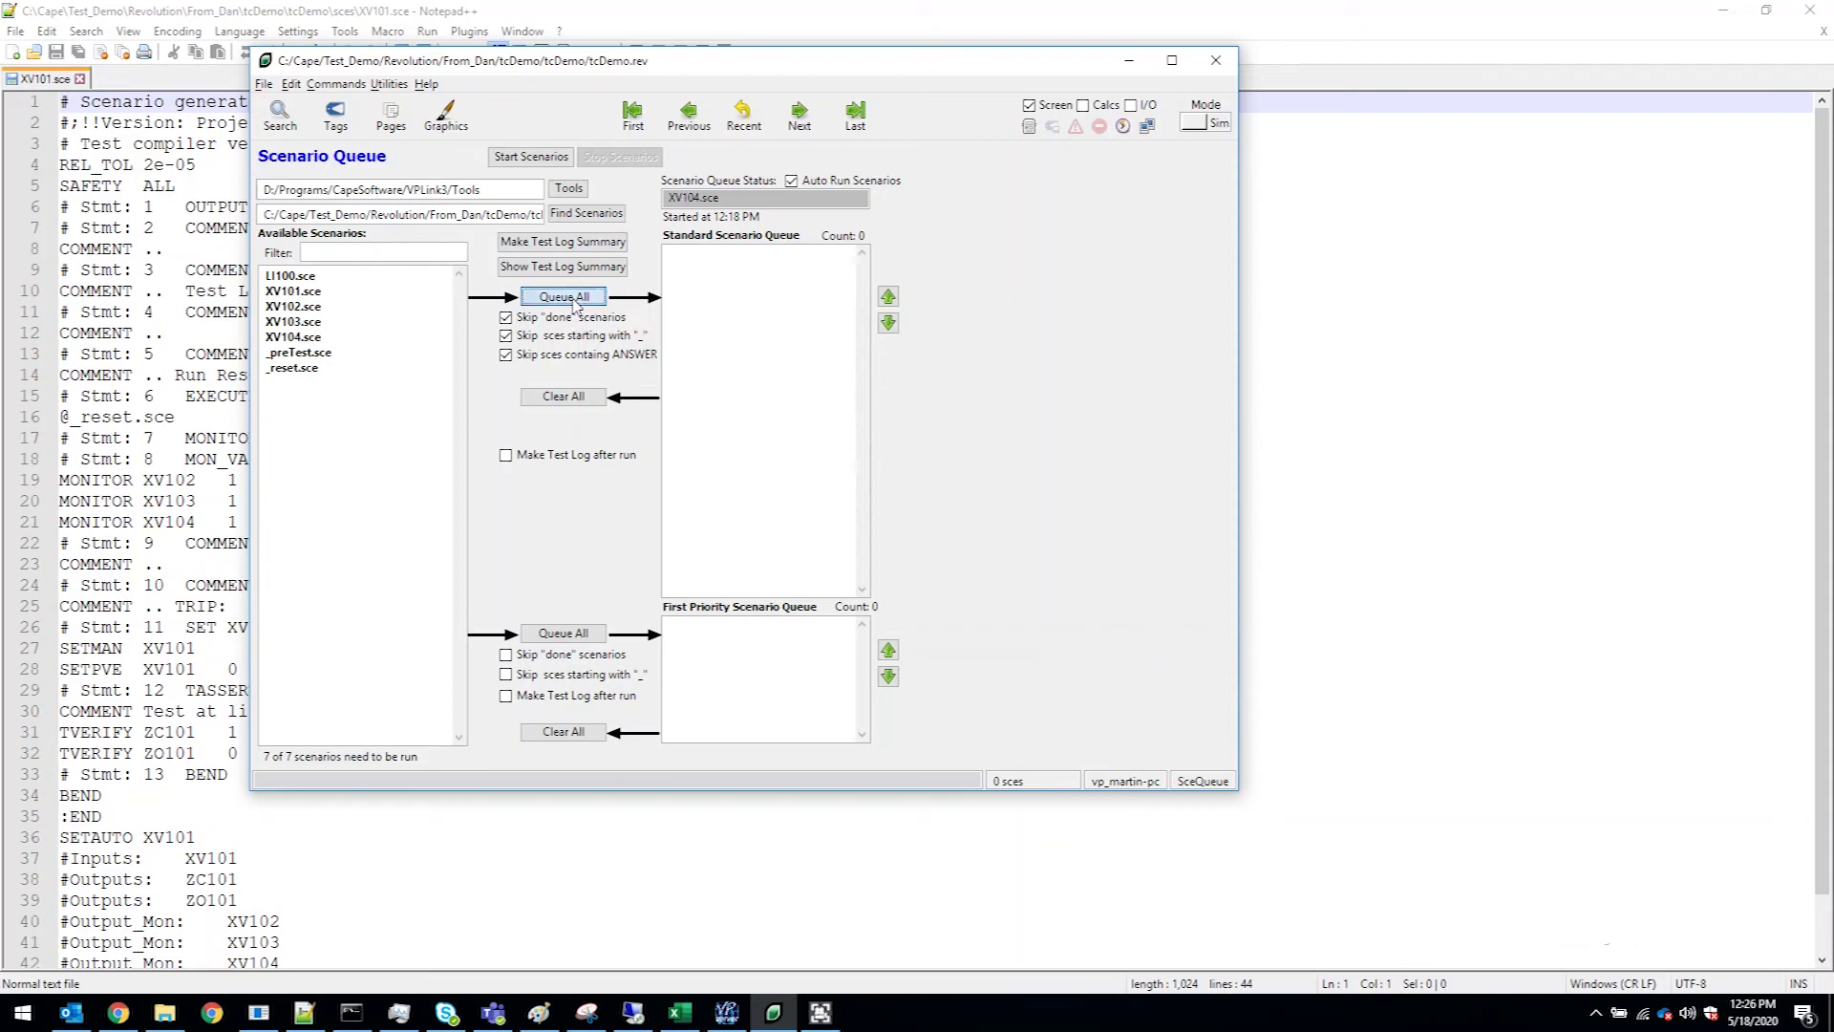
{"action": "left_click", "coordinate": [694, 269]}
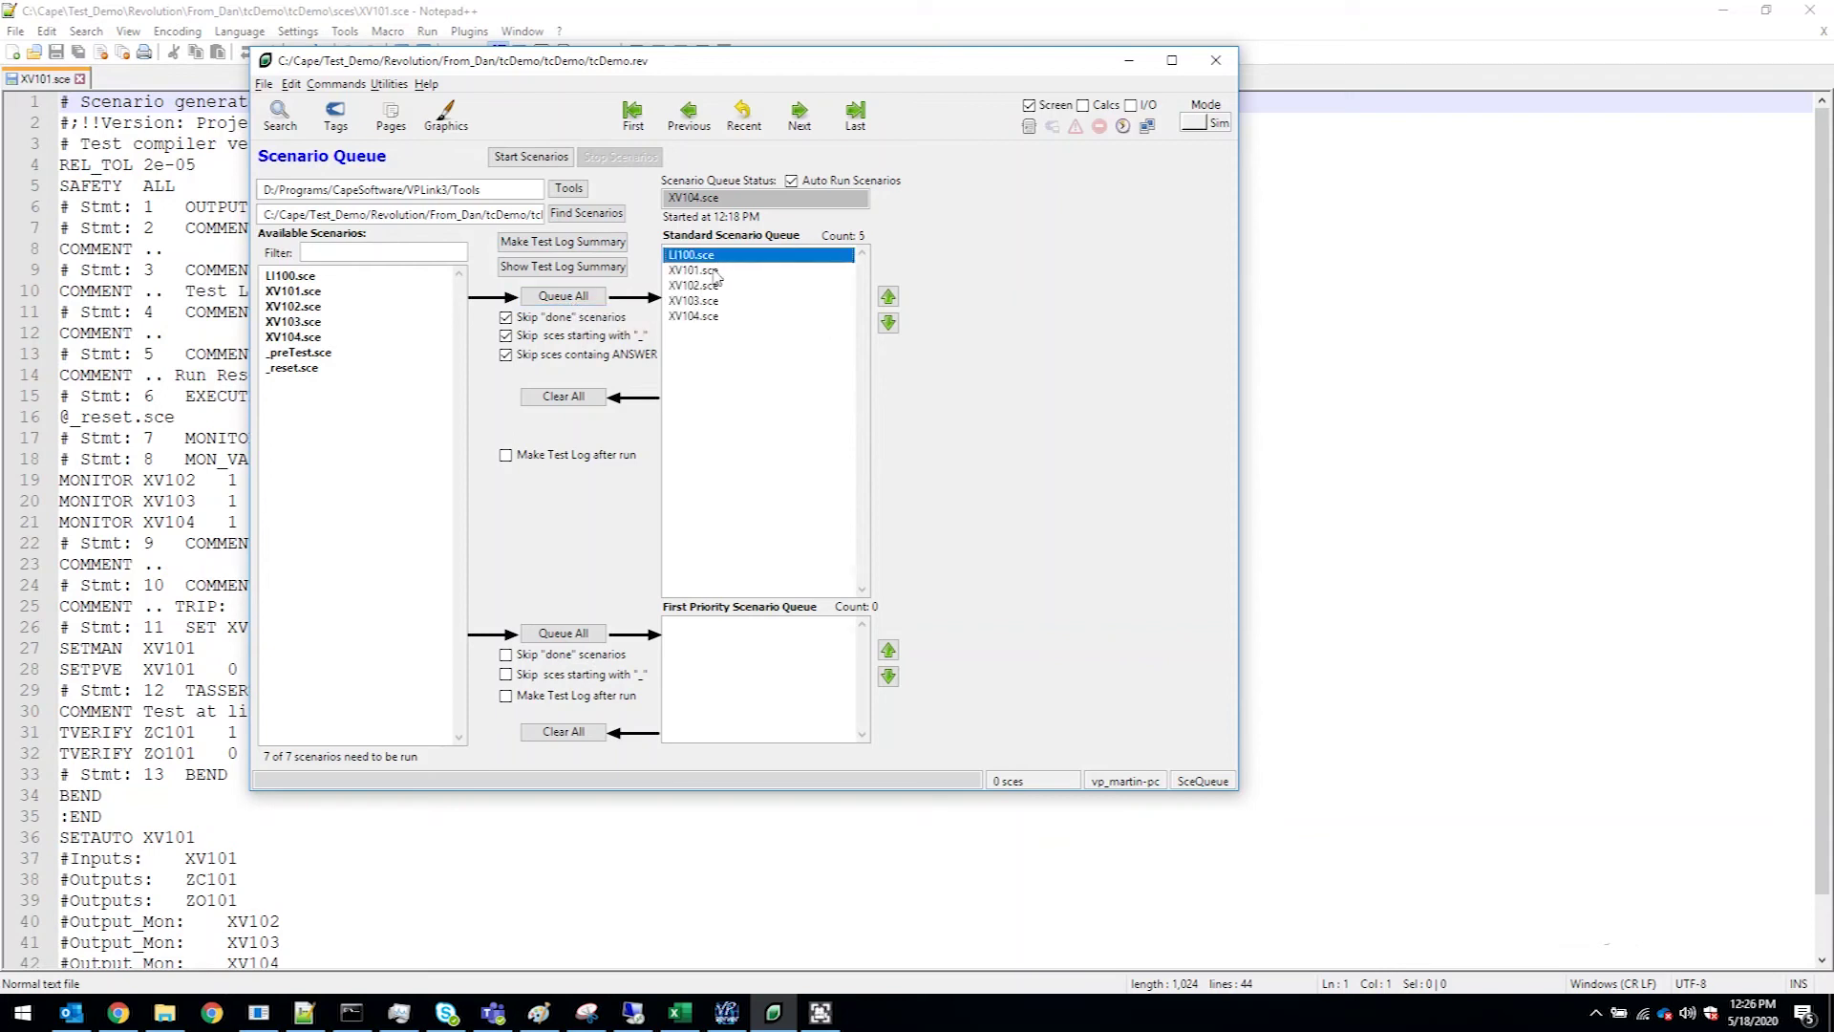
{"action": "left_click", "coordinate": [712, 285]}
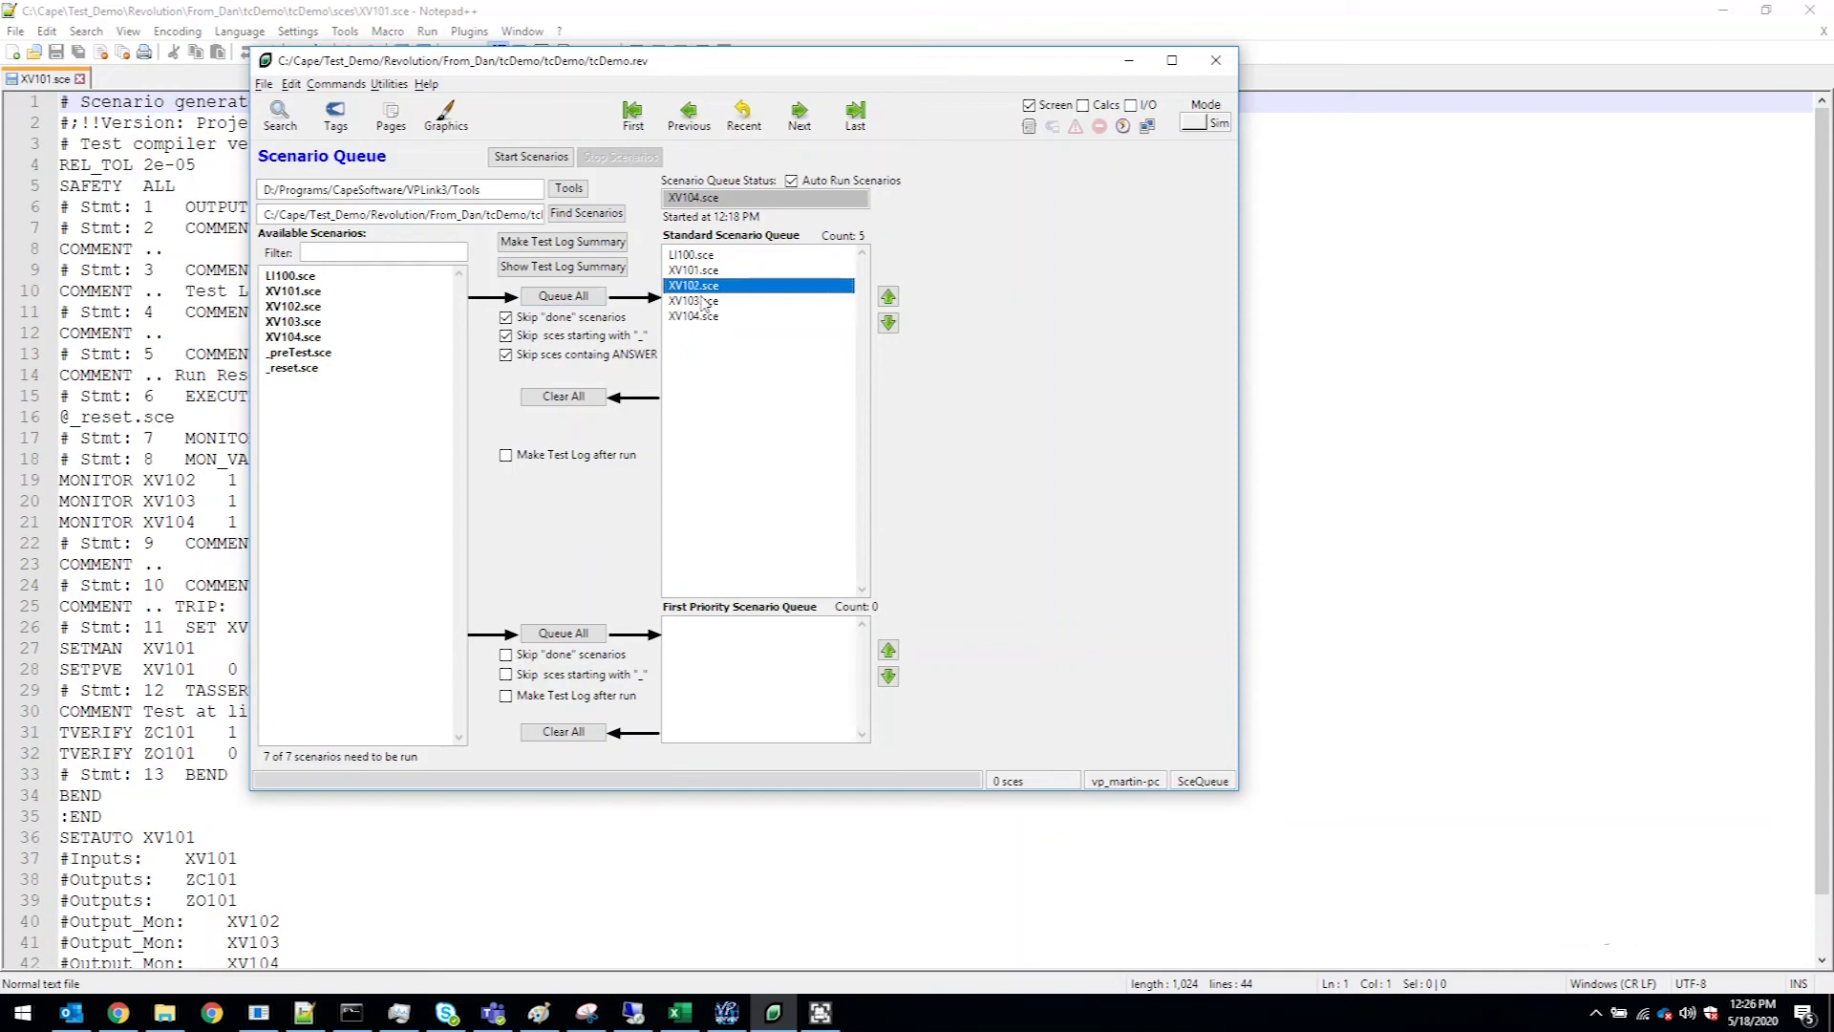
{"action": "left_click", "coordinate": [704, 301]}
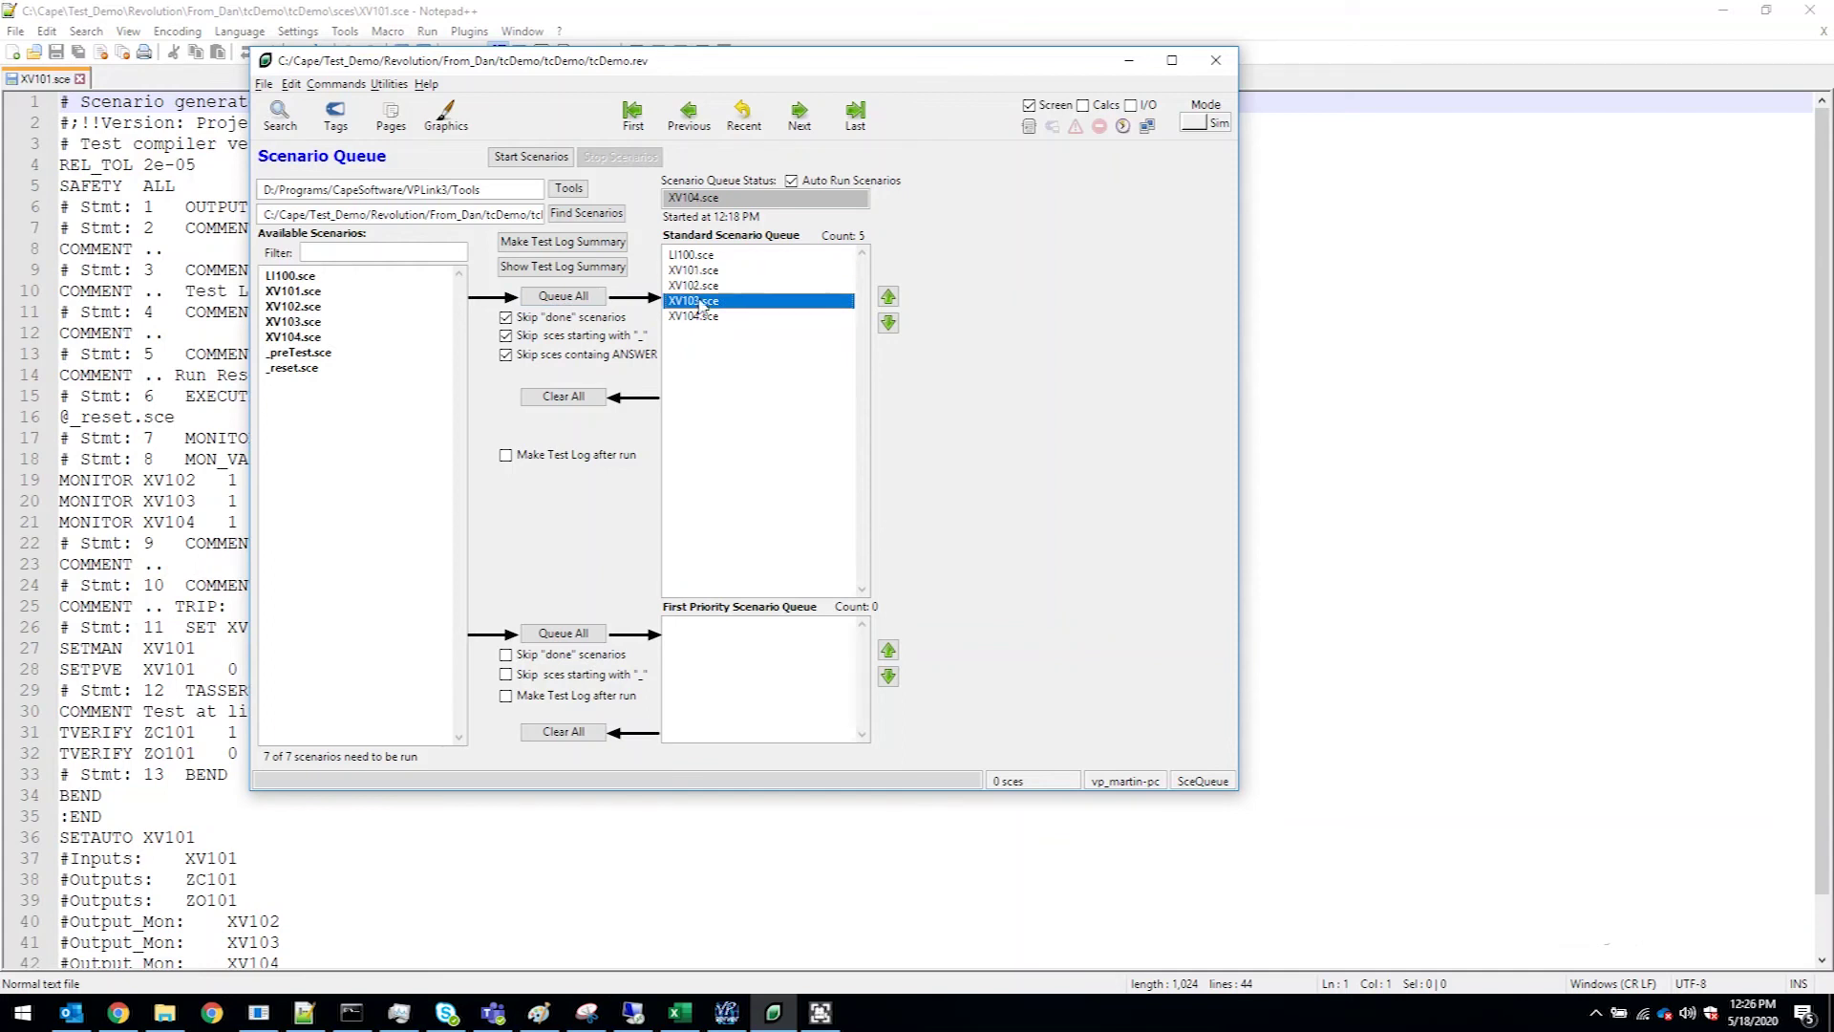
{"action": "left_click", "coordinate": [547, 159]}
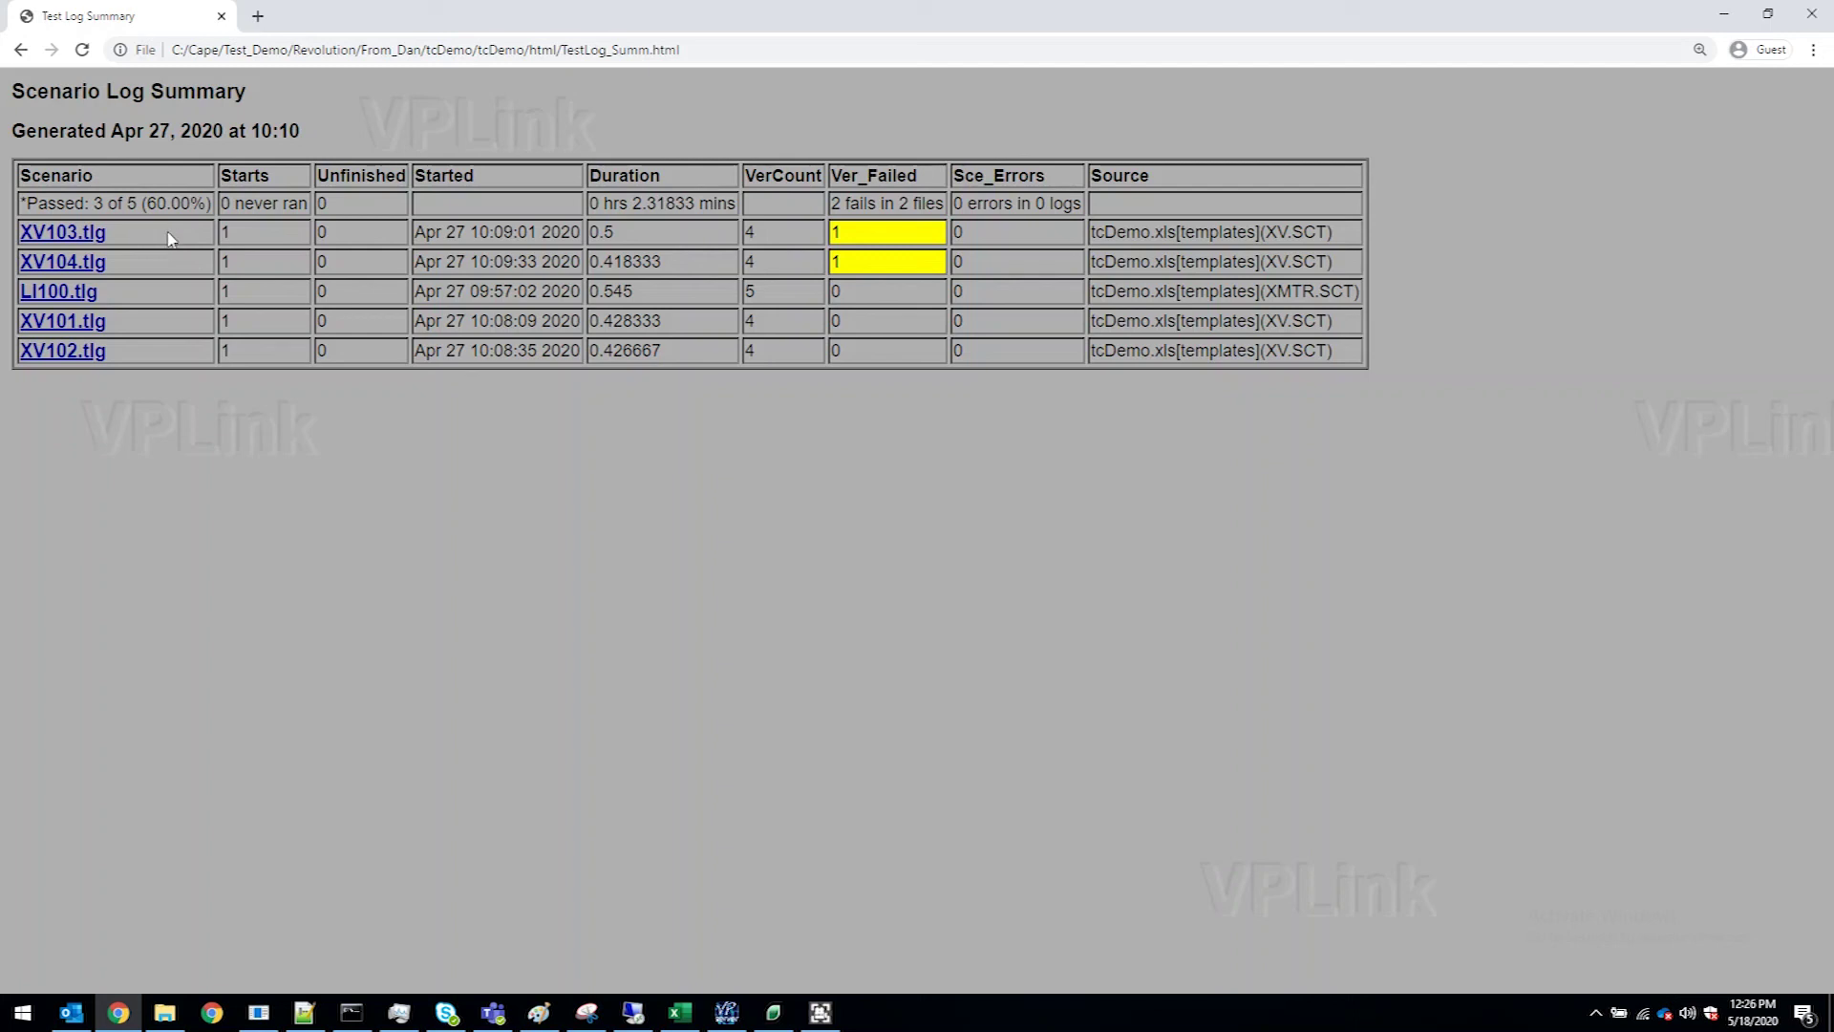
Step: Open the XV103.tlg log from the Test Log Summary, highlight its failed ZC101 timed verification line, and return to the tcDemo.rev simulation
{"action": "left_click", "coordinate": [101, 239]}
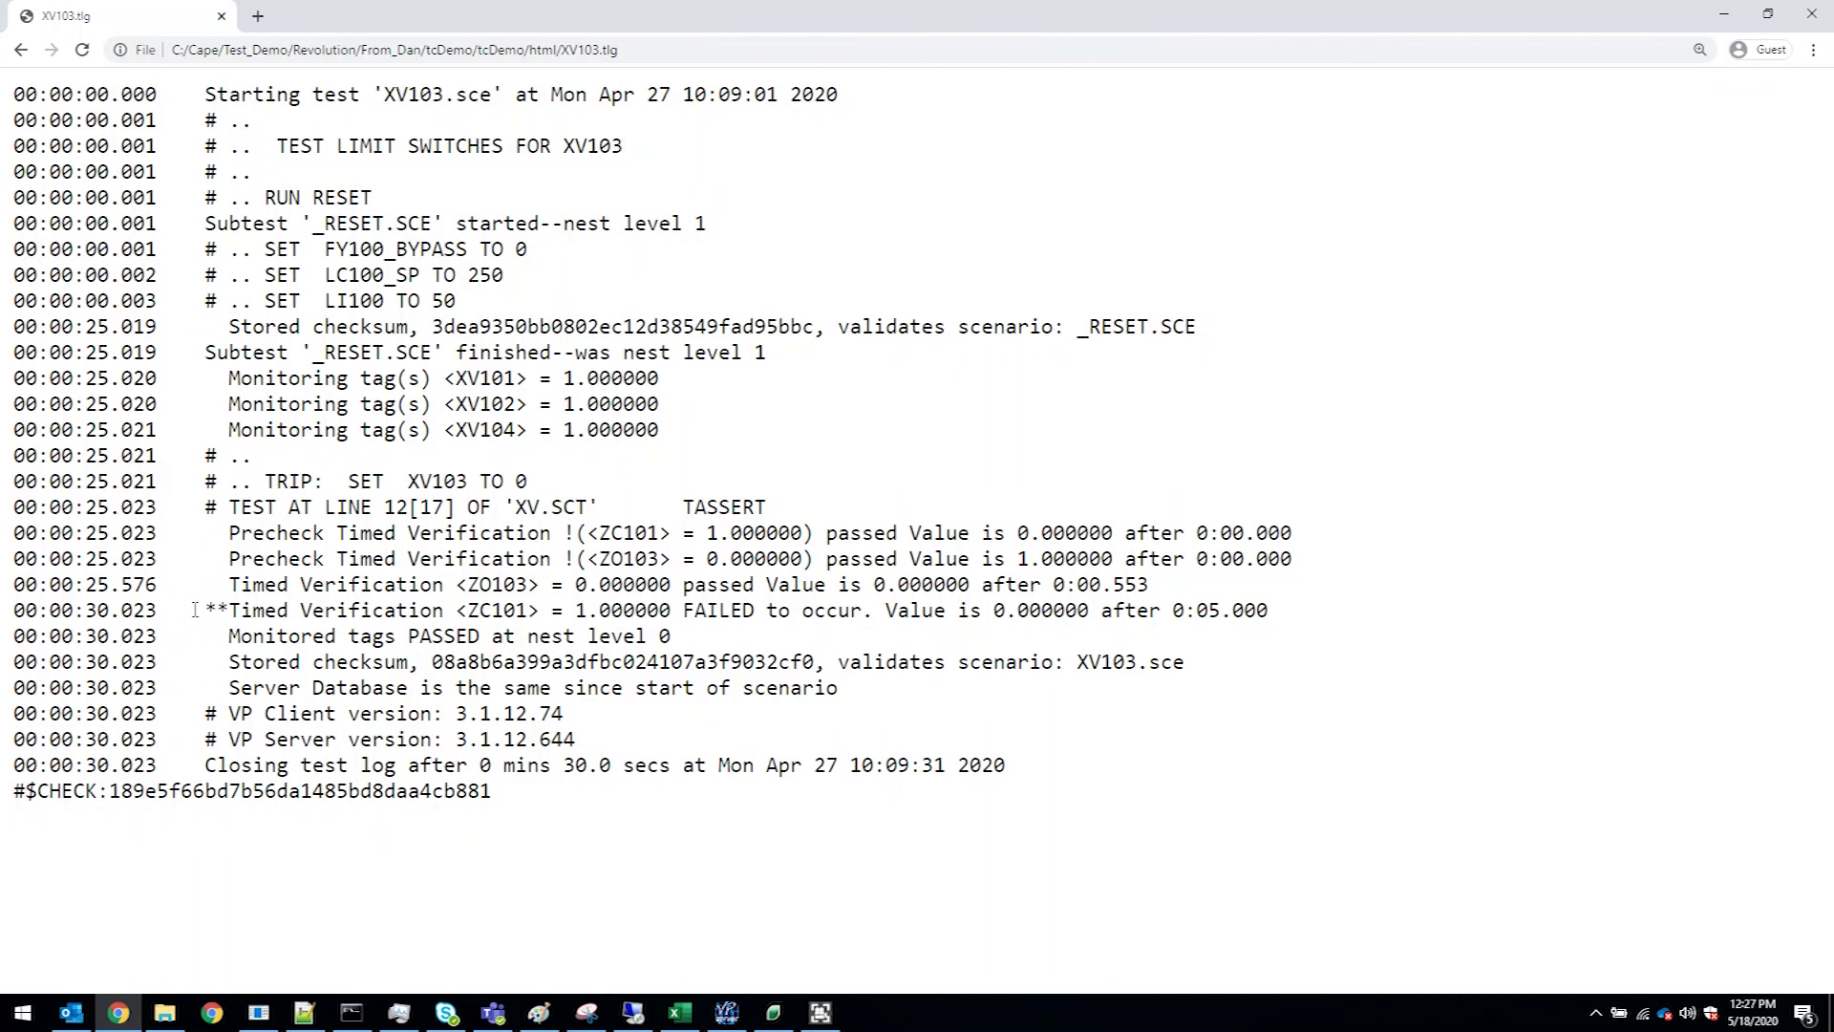
{"action": "left_click_drag", "start_coordinate": [203, 613], "coordinate": [1311, 622]}
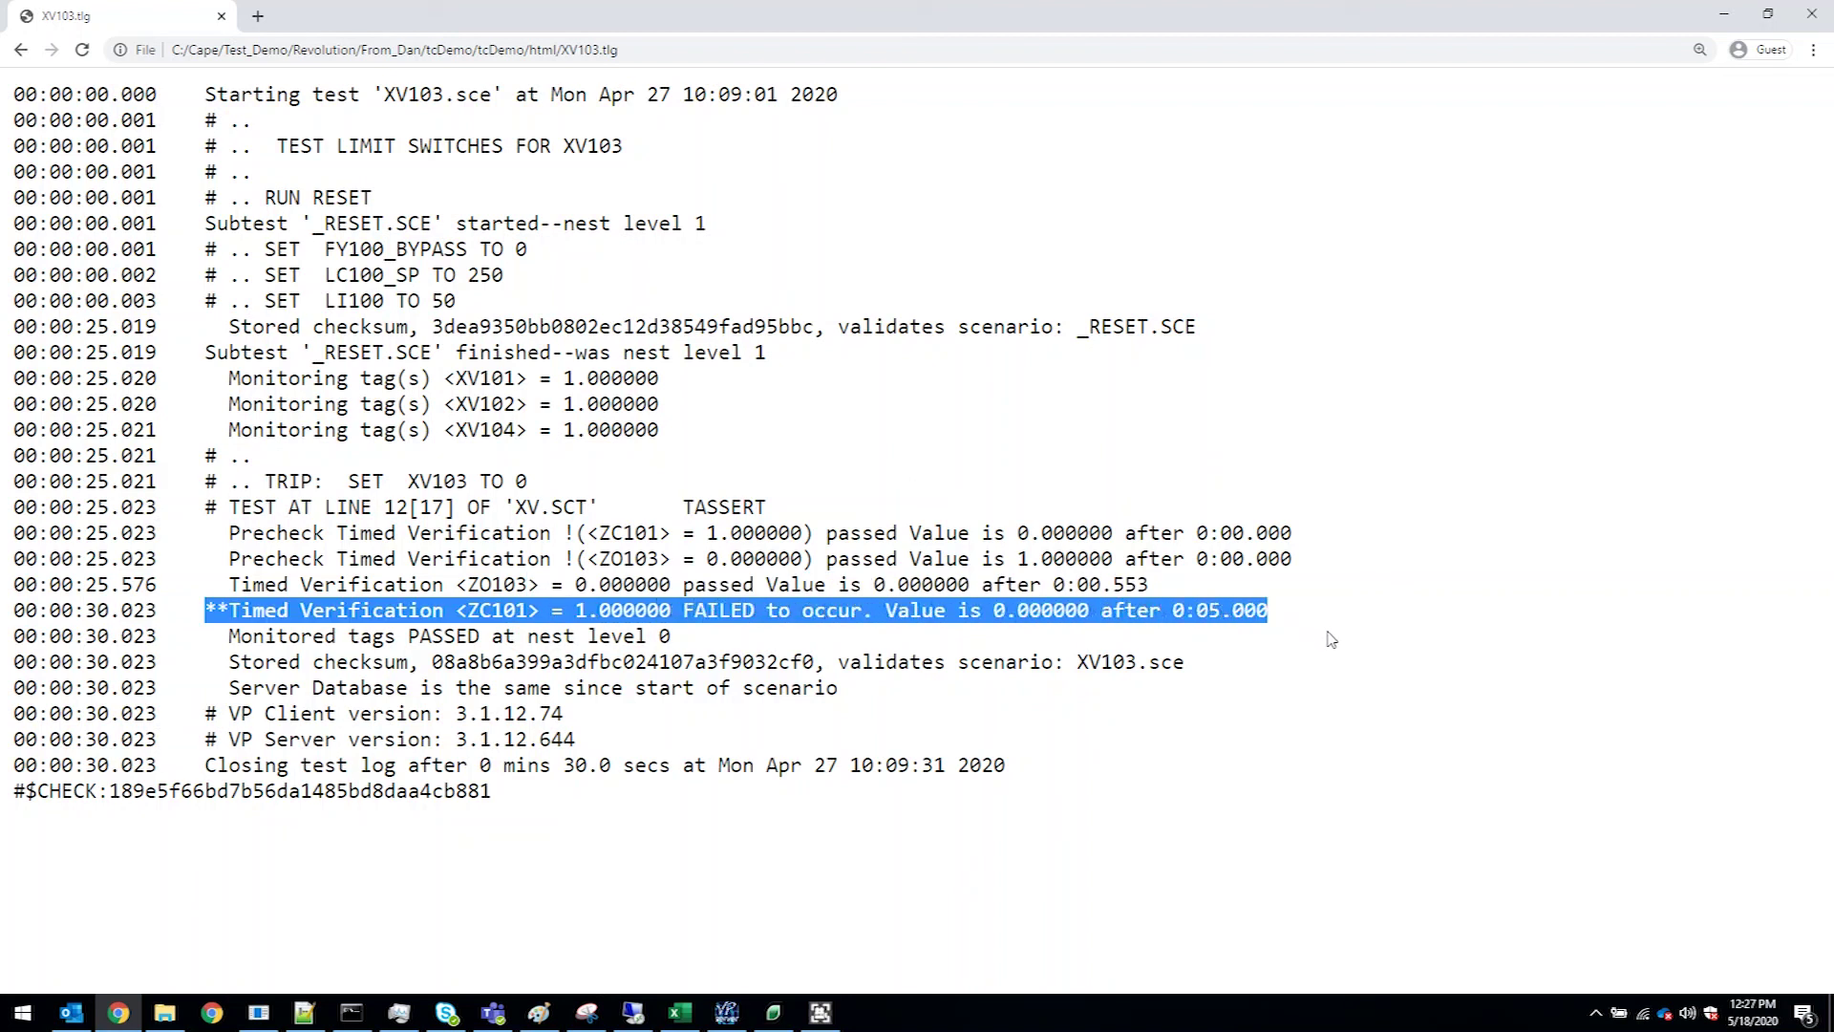
{"action": "left_click", "coordinate": [772, 1016]}
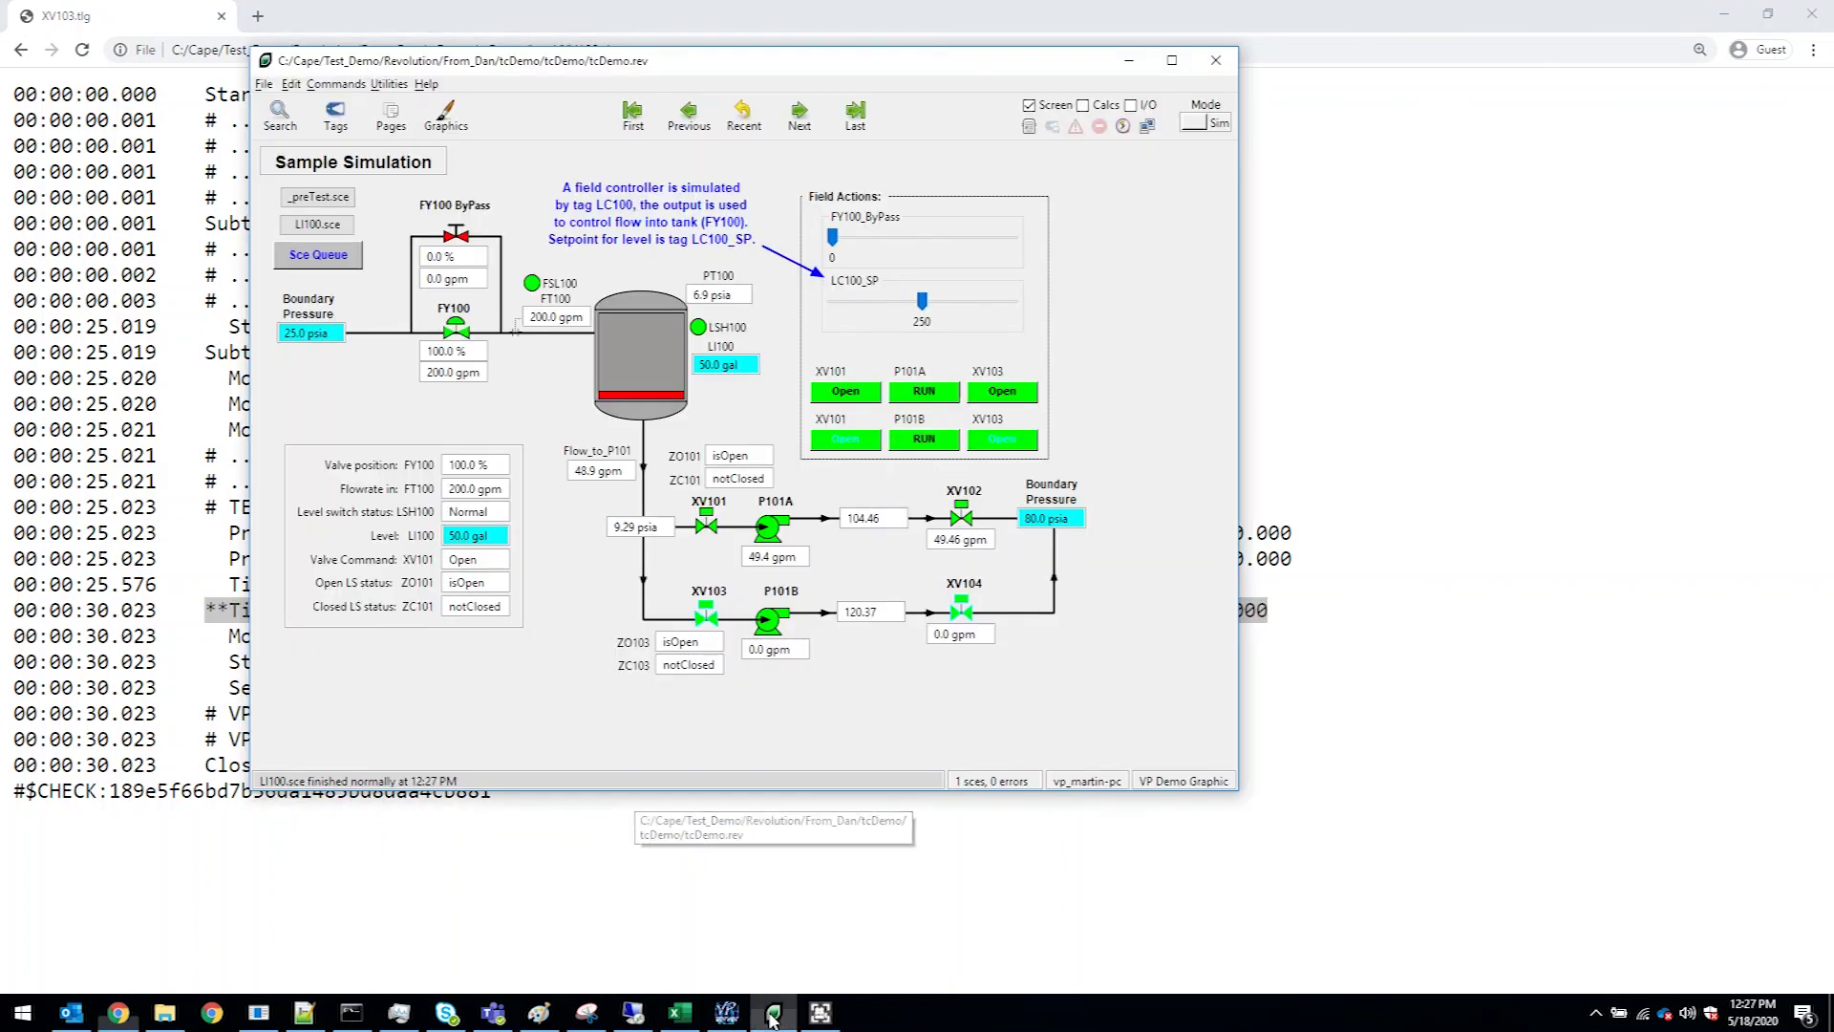